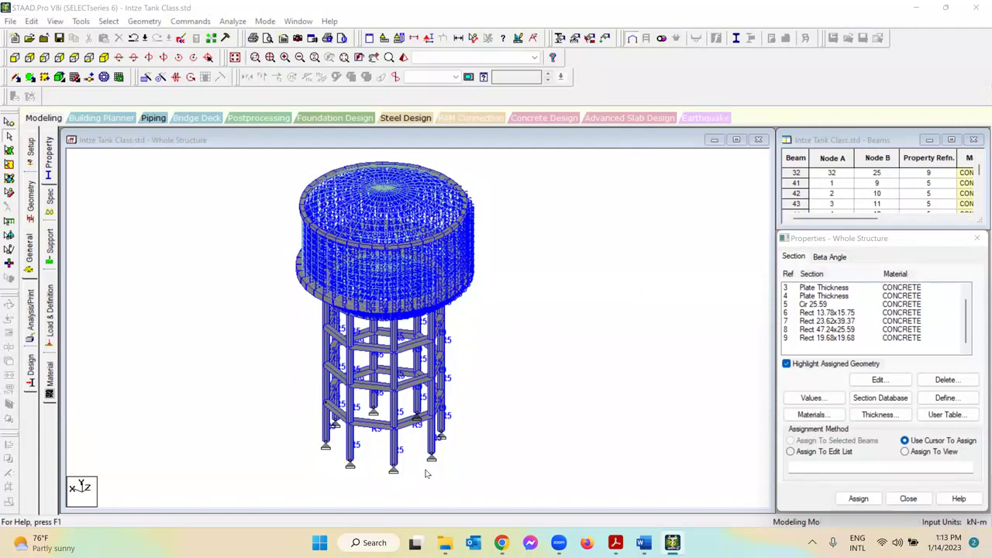
Tilt, pan and zoom the 3D view until the lower columns and ring beams fill the window.
left_click(465, 353)
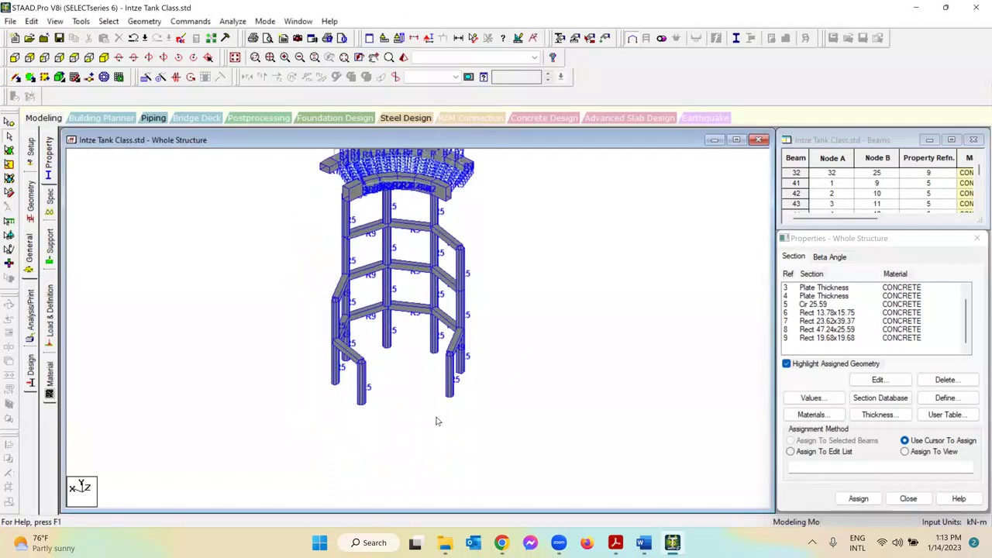
scroll(527, 290, "up", 2)
key("Up")
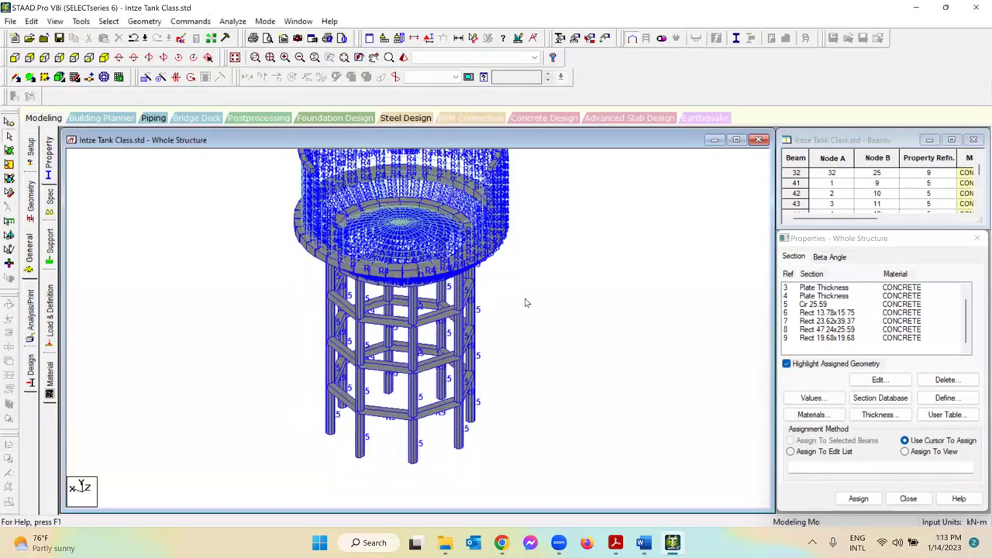
key("Down")
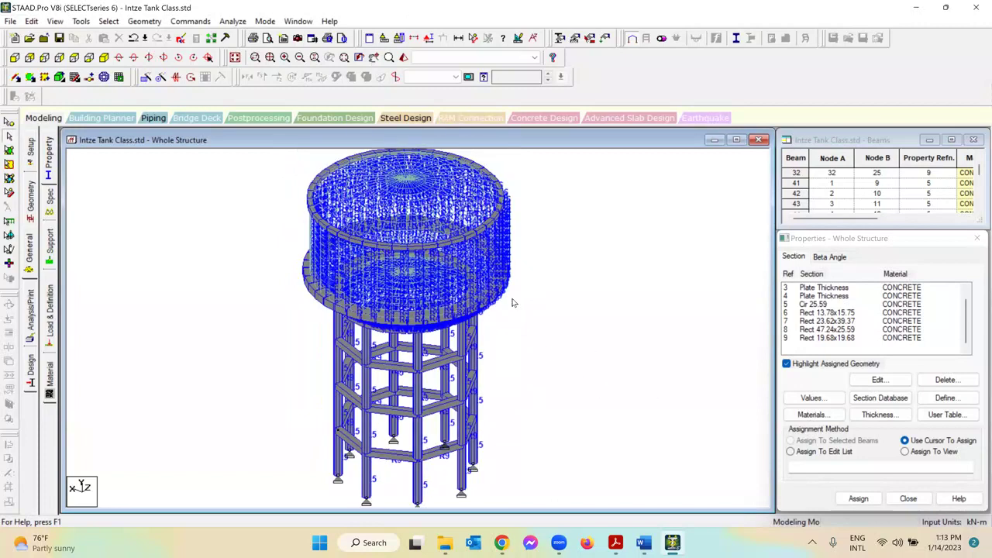
key("ctrl+Up")
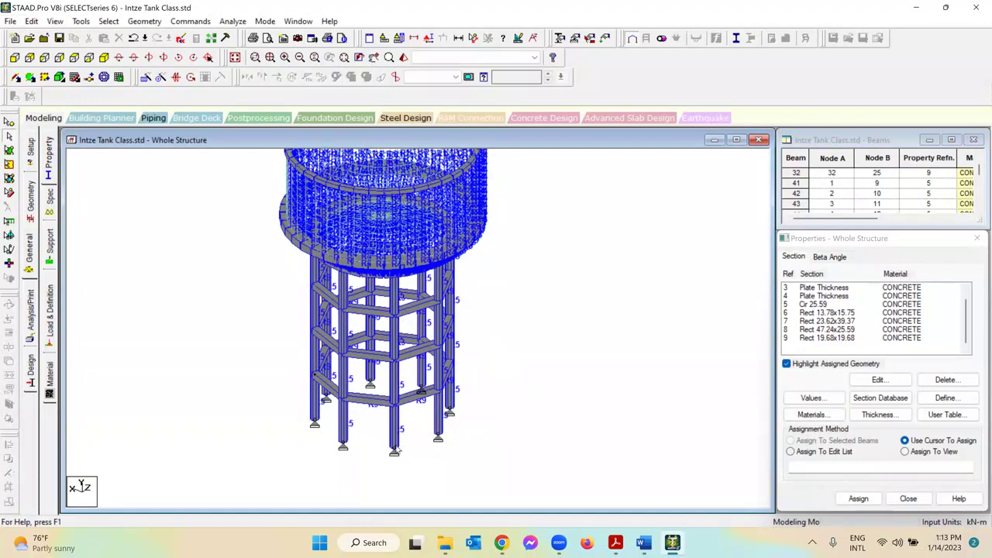
key("Up")
scroll(416, 377, "up", 3)
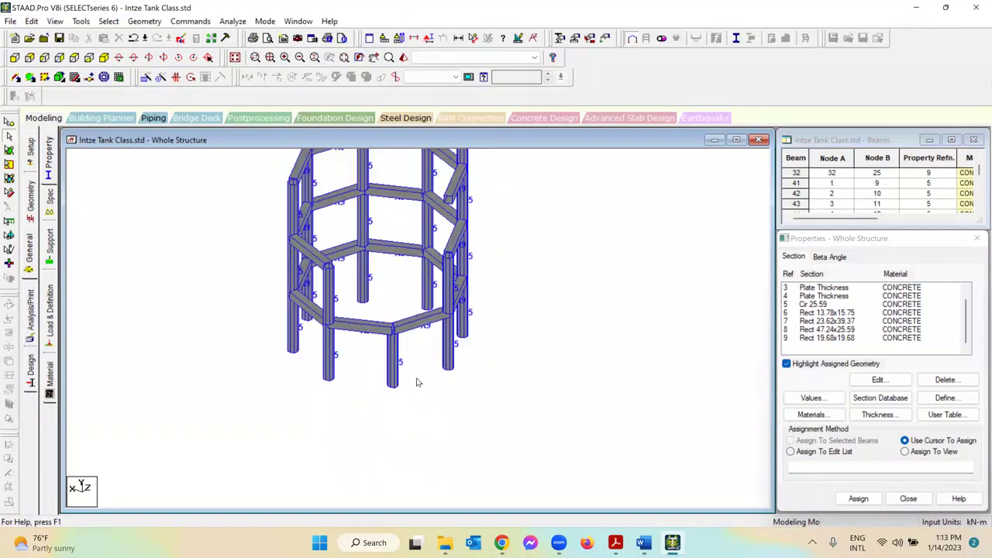
scroll(423, 359, "up", 3)
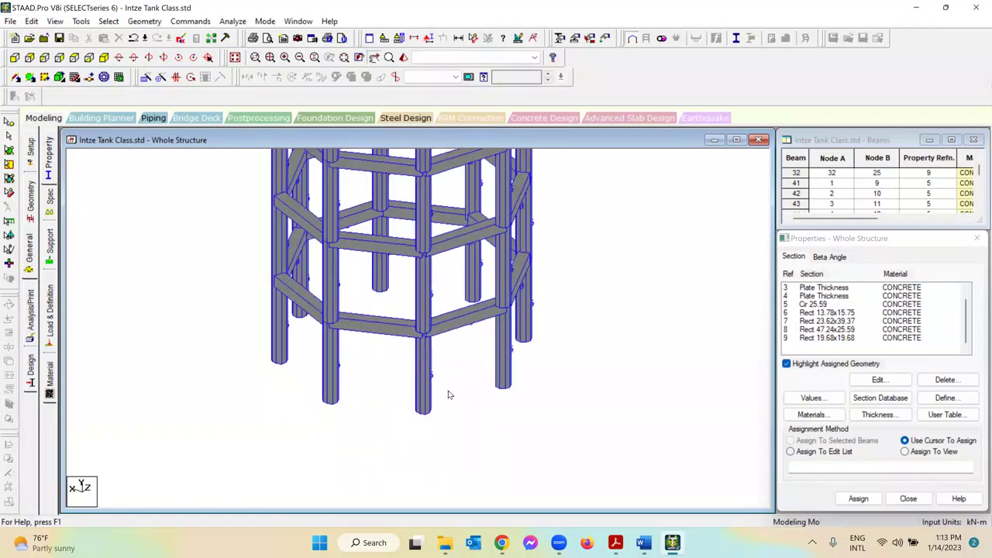
scroll(396, 399, "up", 2)
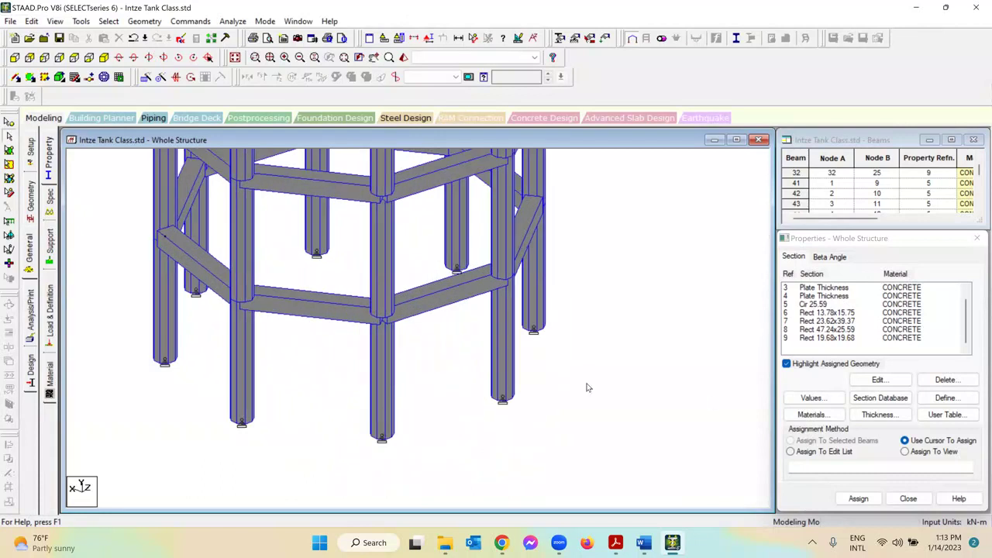
Highlight the Cir 25.59 columns, beams 41 To 72, from the Properties list.
left_click(945, 398)
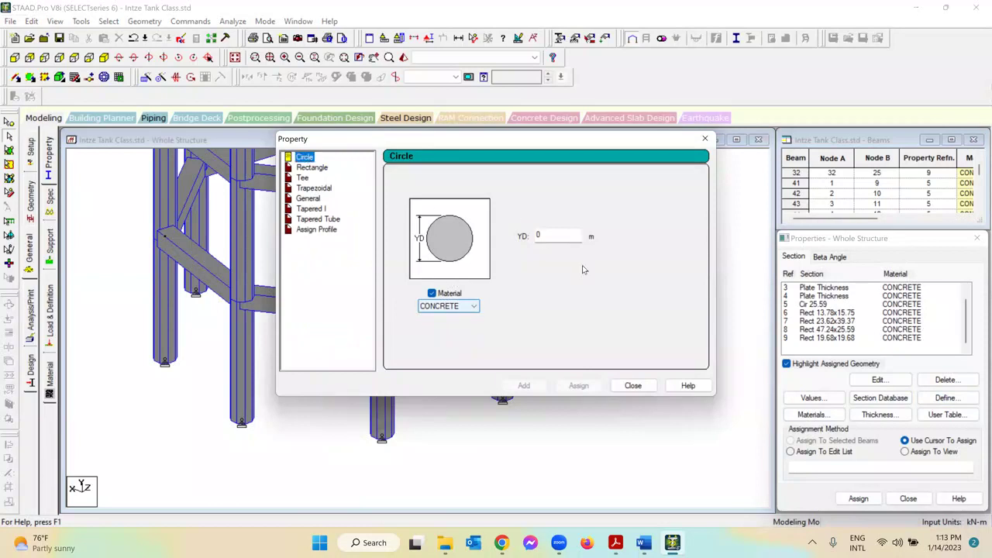
left_click(633, 385)
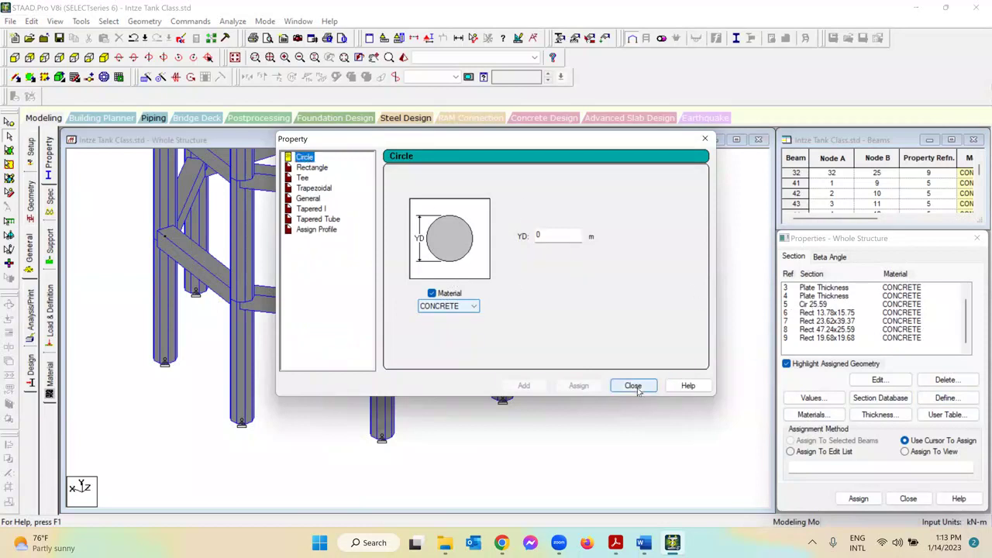
left_click(807, 305)
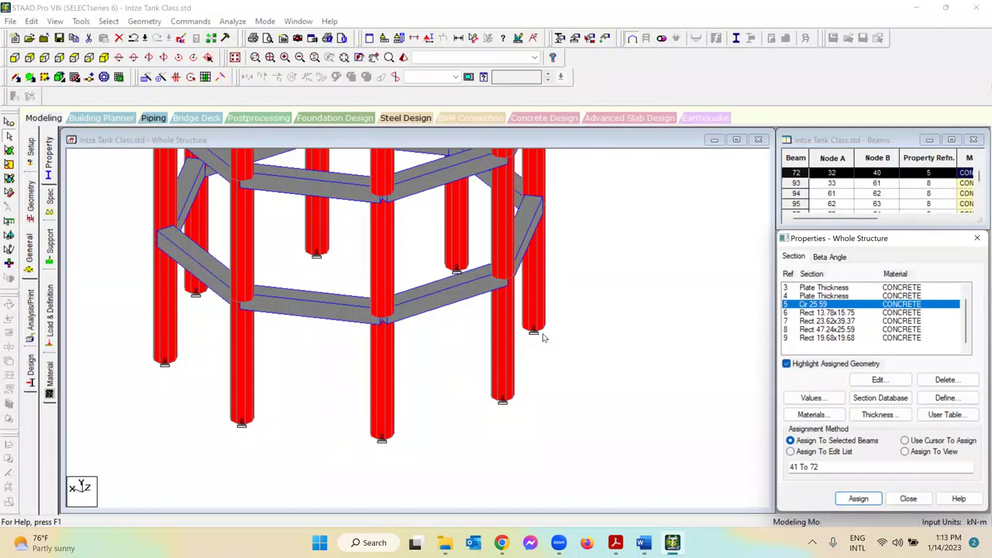
Compare the rectangular and circular section types in Define, keeping CONCRETE as material.
left_click(945, 398)
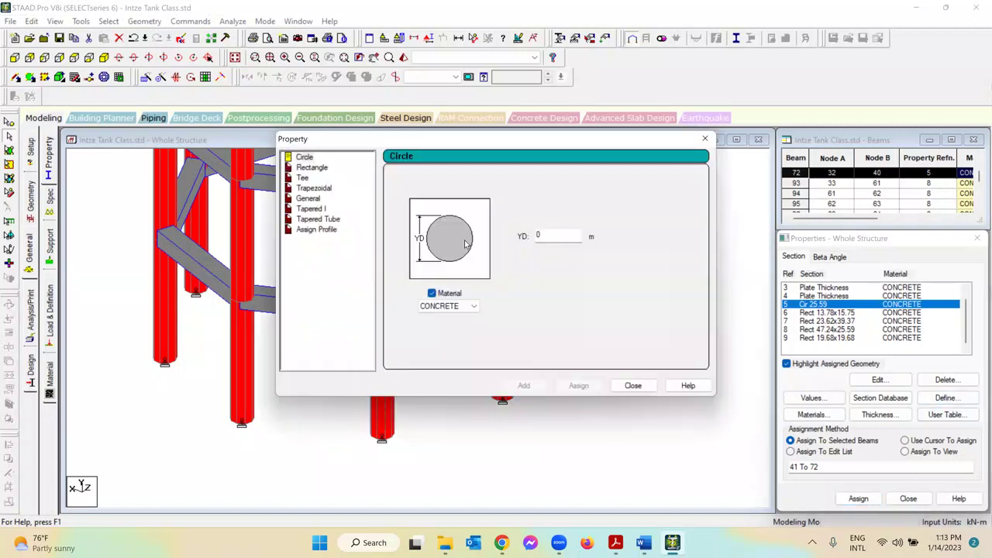
left_click(312, 168)
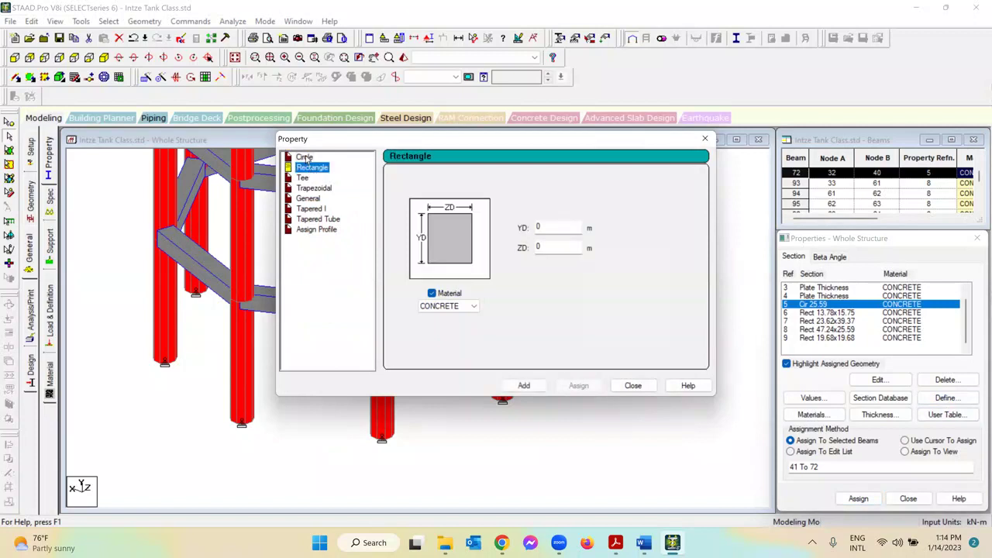
left_click(304, 158)
left_click(464, 307)
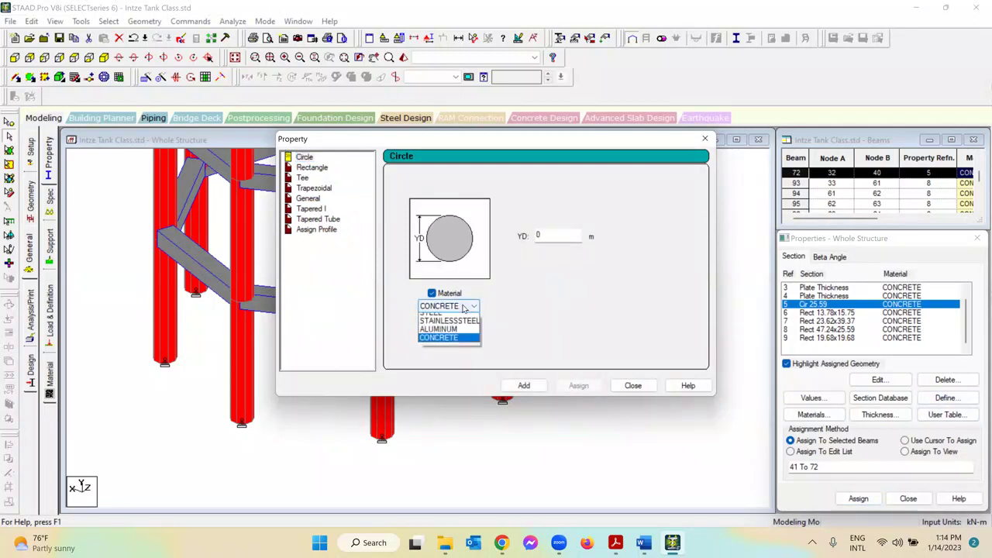
left_click(465, 339)
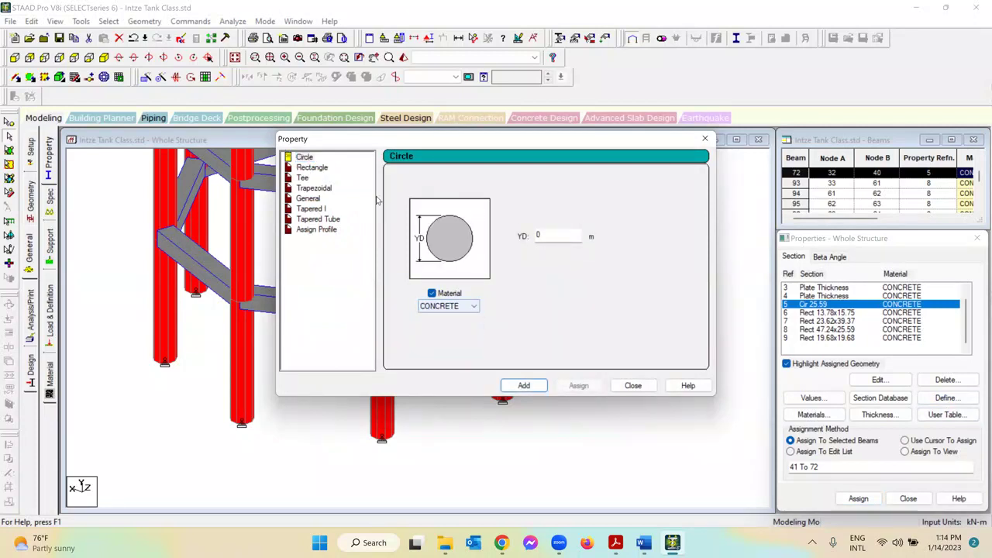
Browse the tee, trapezoidal, general, tapered and profile section types, then close without adding.
left_click(309, 179)
left_click(314, 188)
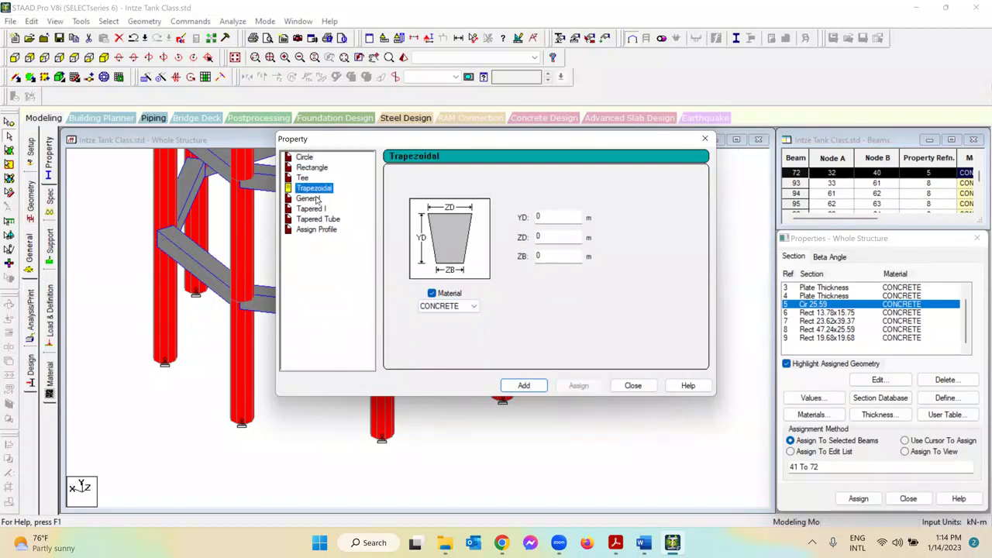
left_click(310, 199)
left_click(312, 208)
left_click(317, 219)
left_click(322, 230)
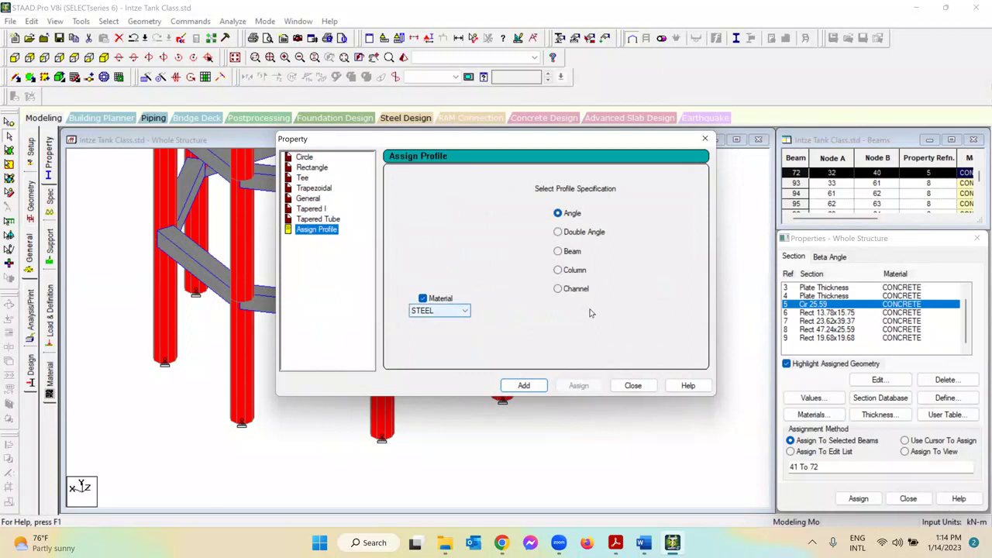
left_click(634, 385)
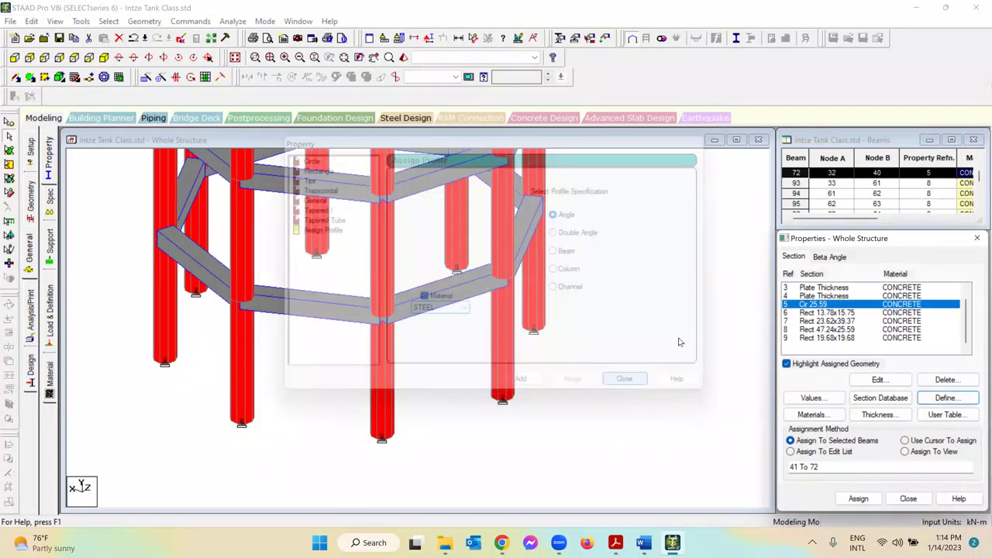
left_click(952, 419)
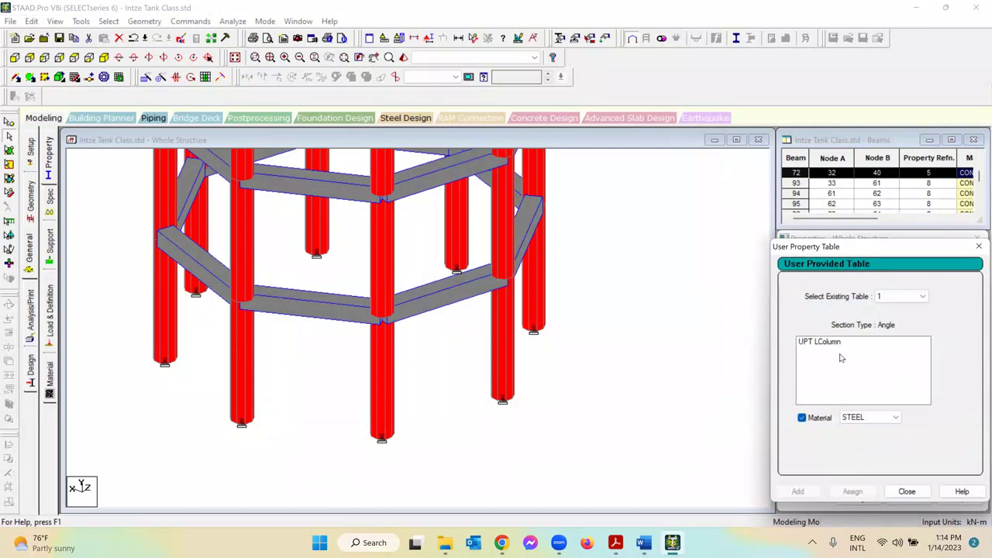
left_click_drag(861, 246, 690, 216)
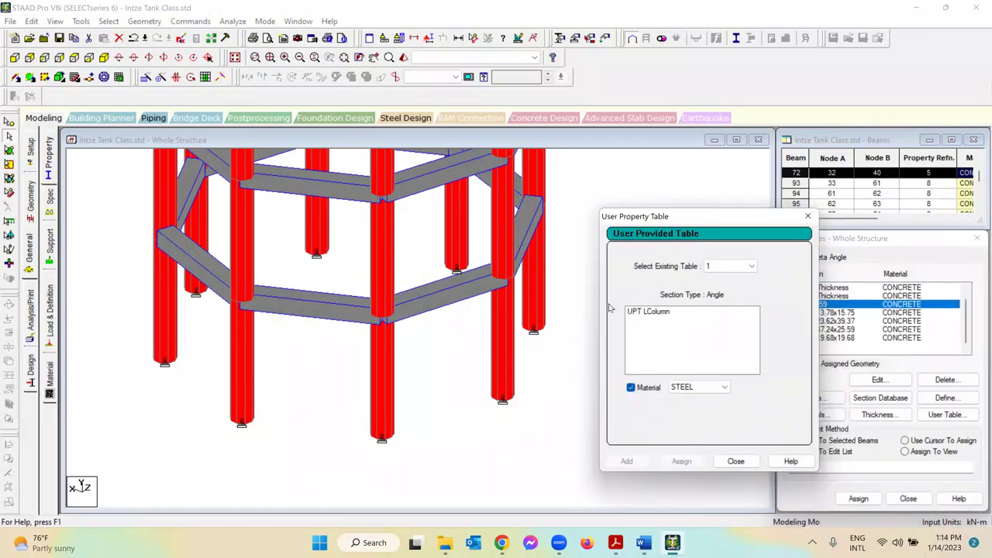
left_click(661, 317)
left_click(697, 387)
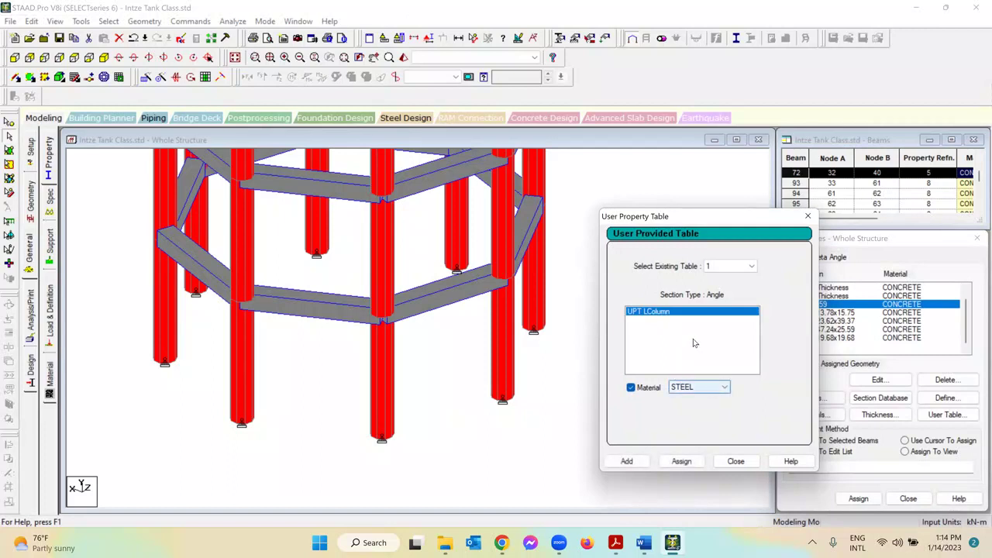
left_click(736, 462)
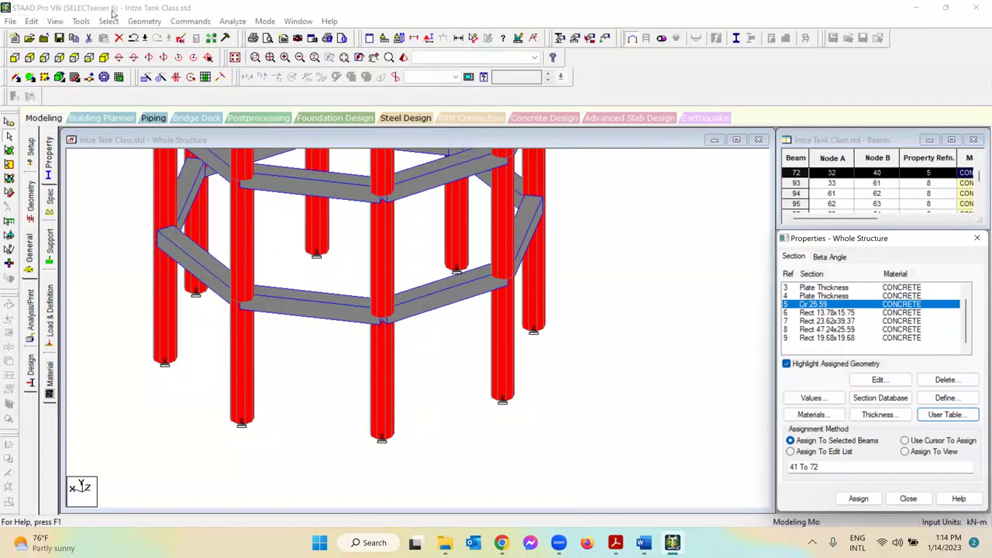
Launch Tools > Create User Table and keep existing table 1 with UPT LColumn selected.
left_click(200, 6)
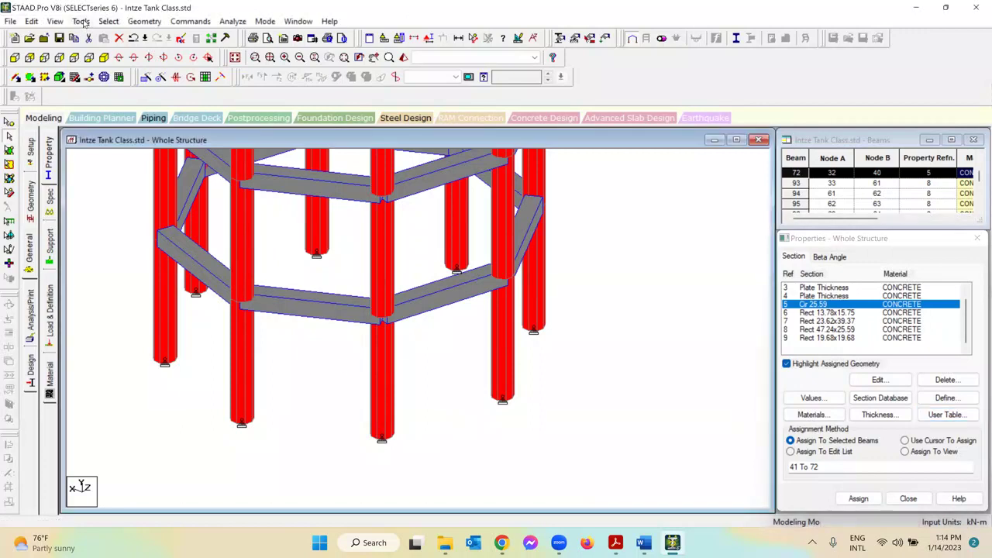
left_click(81, 22)
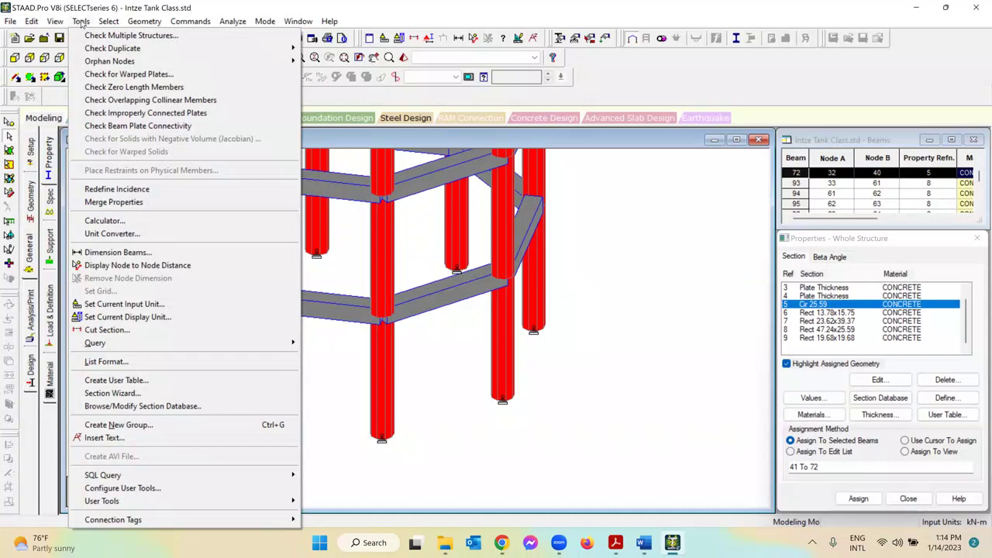
left_click(150, 383)
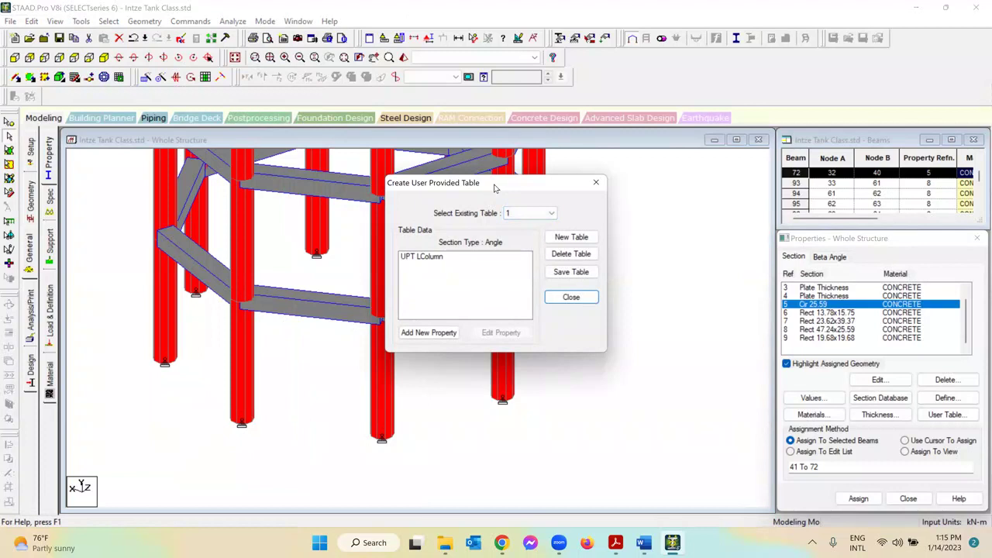
left_click_drag(495, 188, 274, 234)
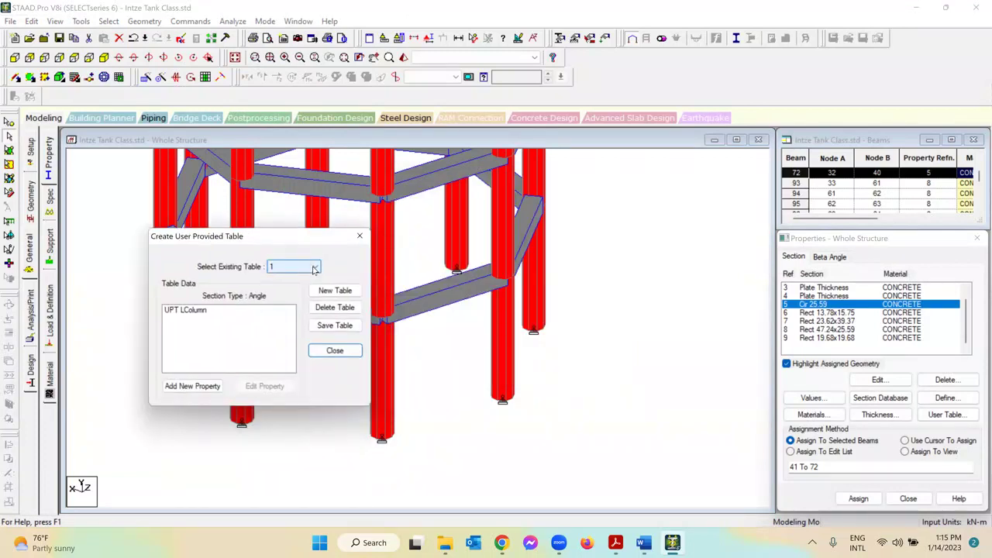
left_click(313, 268)
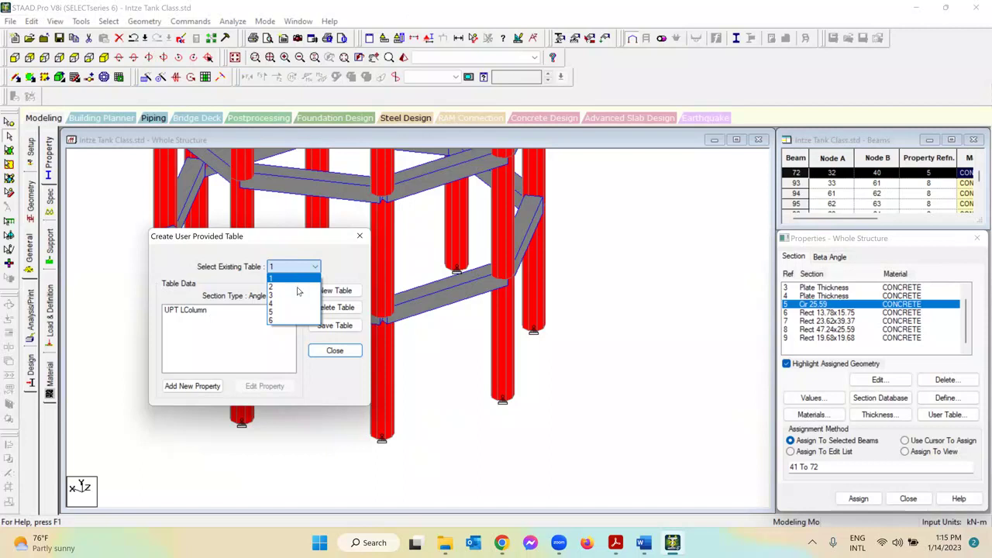
left_click(294, 279)
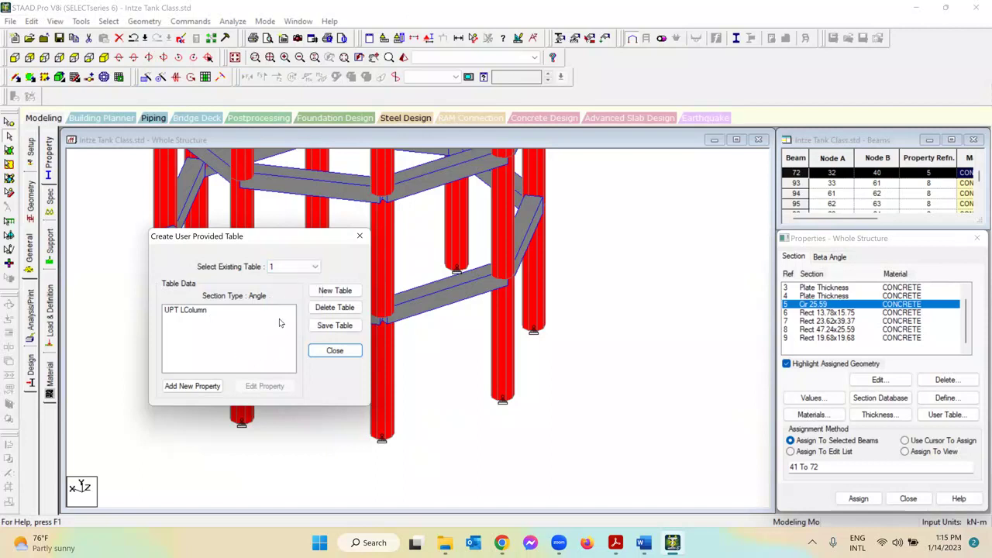
Make new user table 7 with ANGLE section type and start a new angle property.
left_click(346, 291)
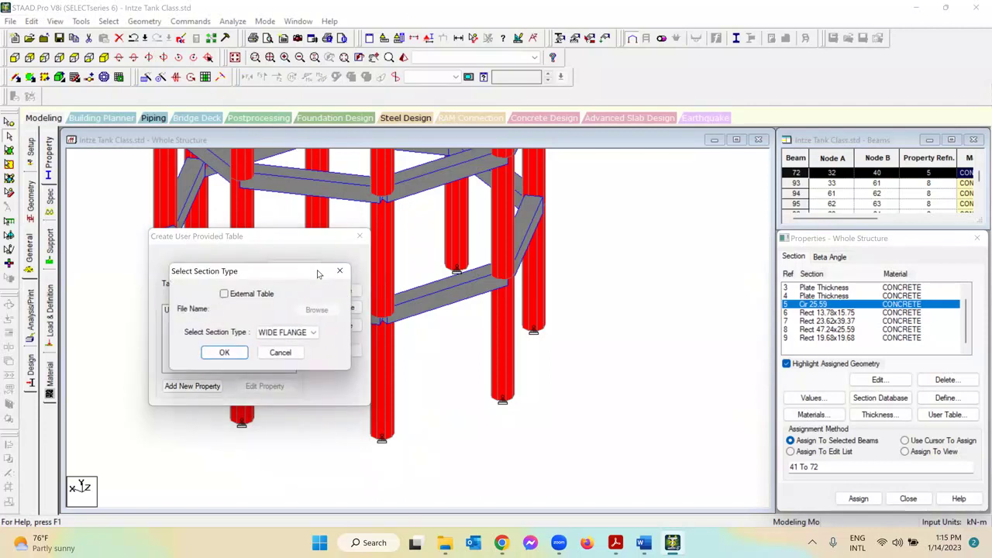
left_click_drag(301, 274, 446, 264)
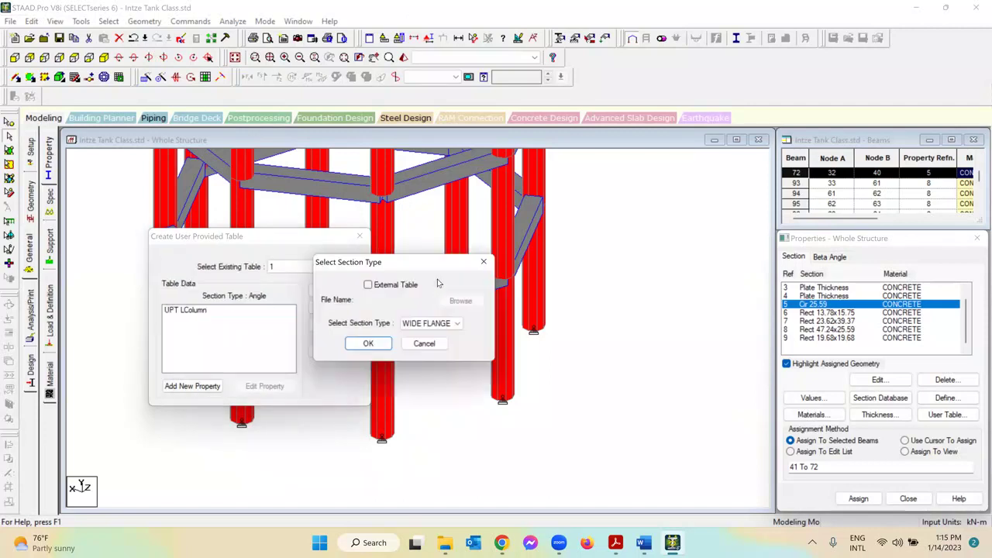
left_click(446, 327)
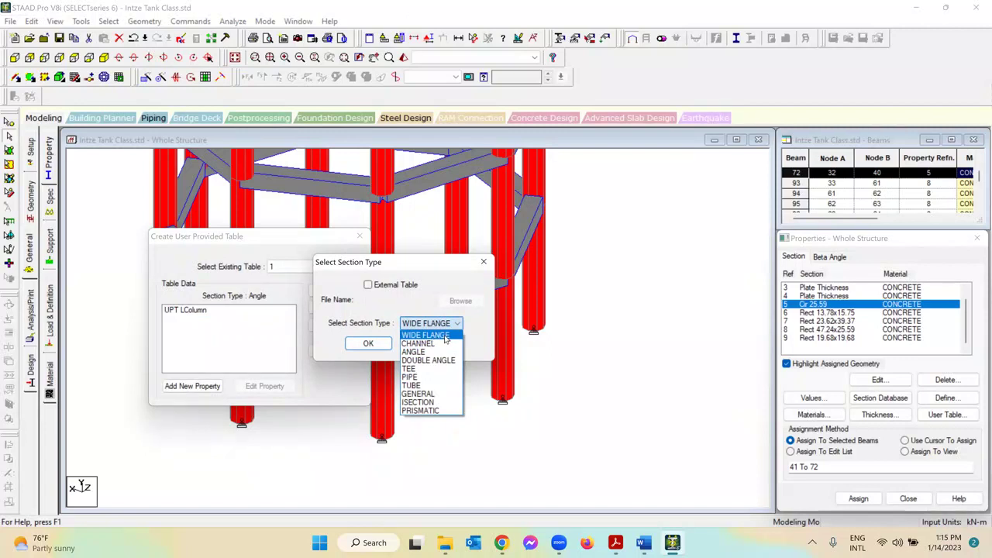
left_click(446, 335)
left_click(446, 326)
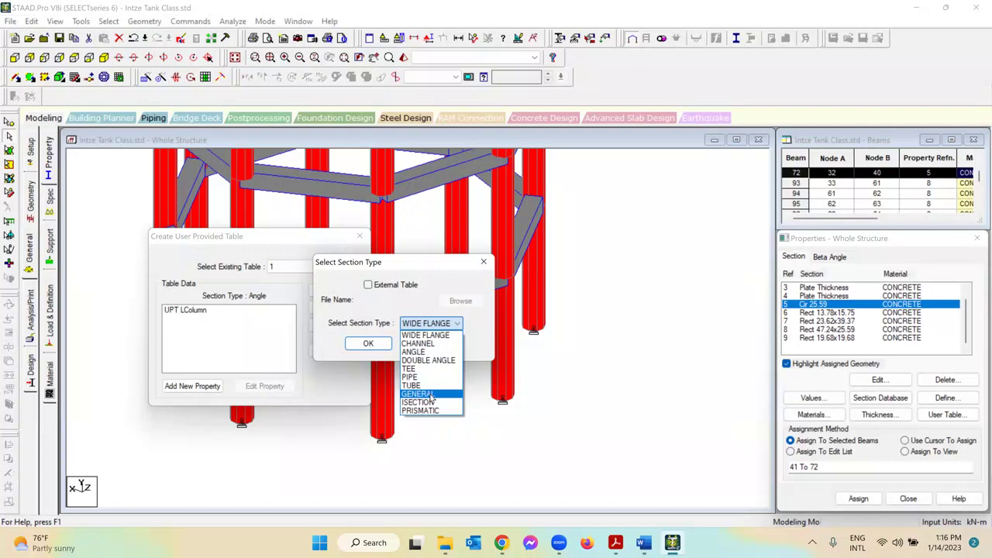
left_click(433, 353)
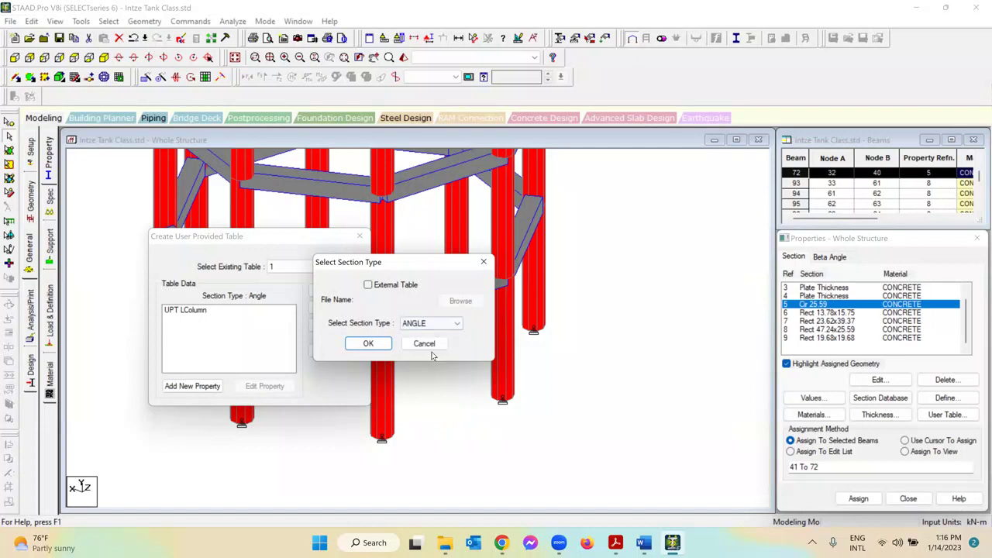
left_click(378, 346)
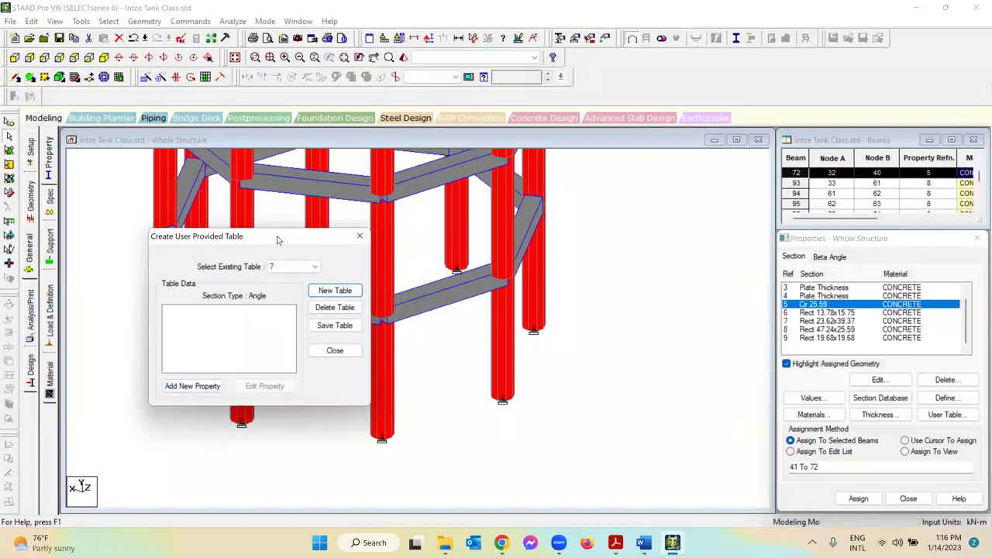
left_click_drag(269, 241, 312, 229)
left_click(245, 374)
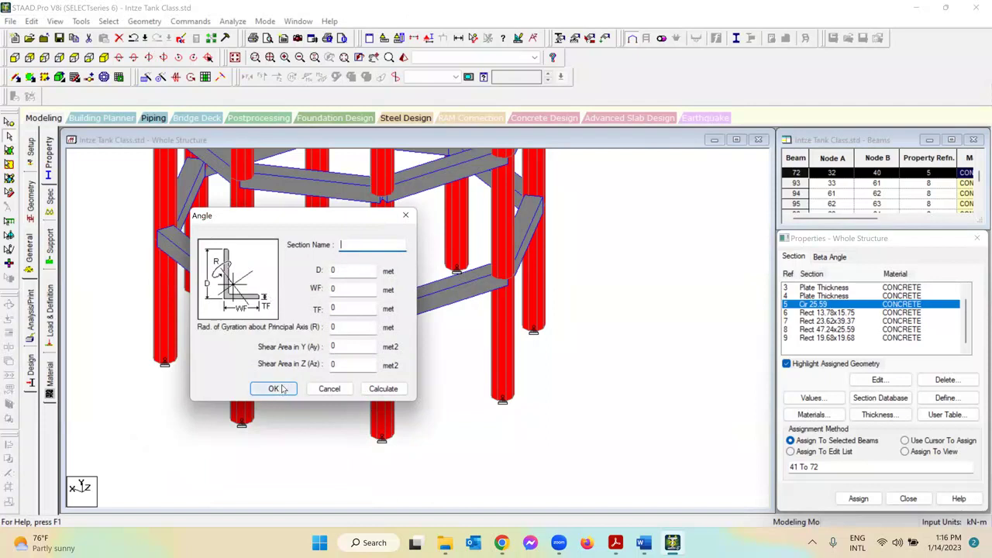
Discard the blank angle form, try a new TEE-type table, then discard that too.
left_click(328, 389)
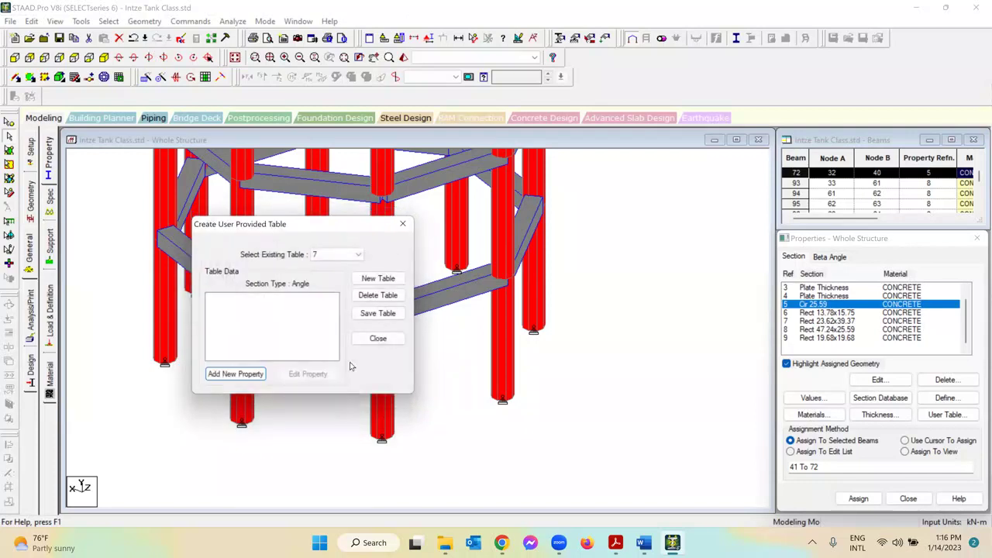
left_click(374, 283)
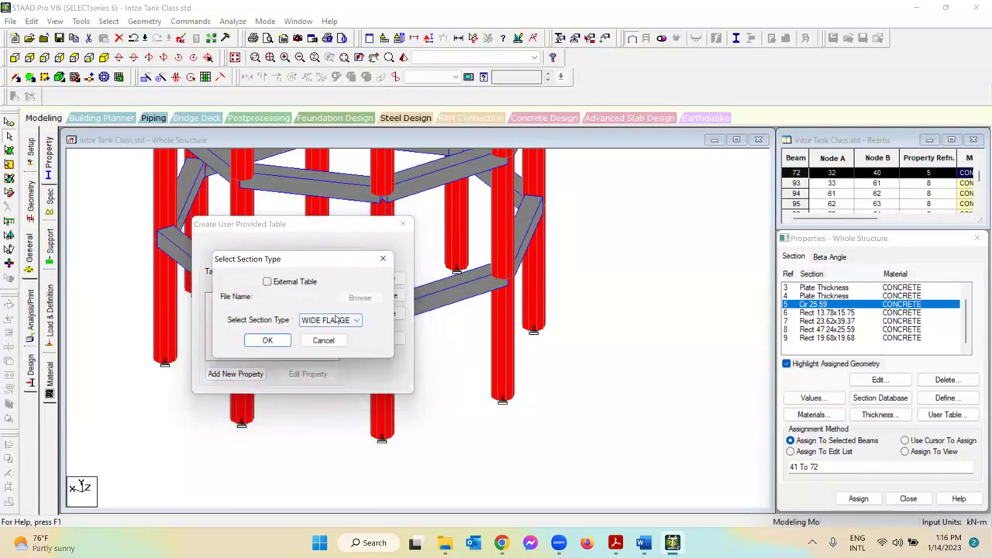
left_click(335, 319)
left_click(310, 361)
left_click(268, 341)
left_click(245, 376)
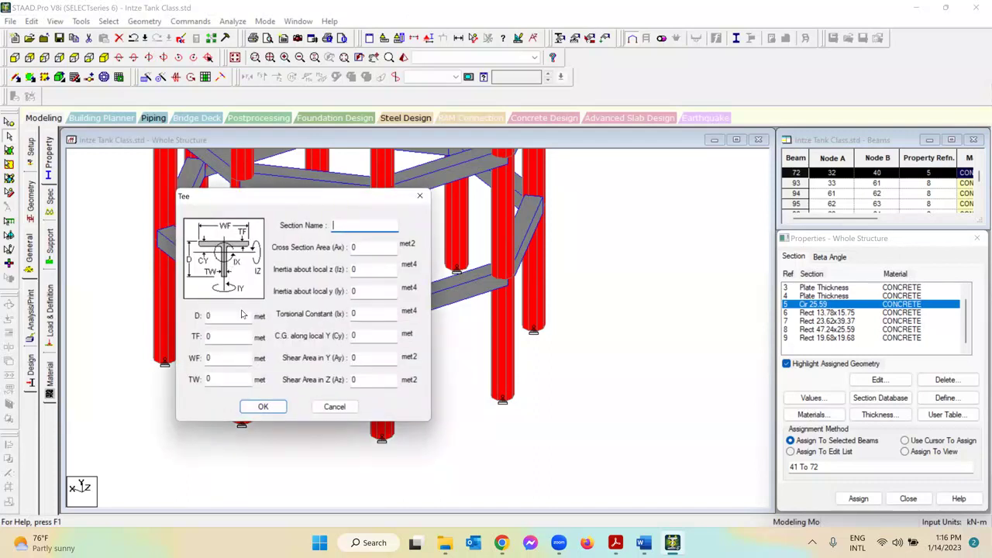
left_click(334, 406)
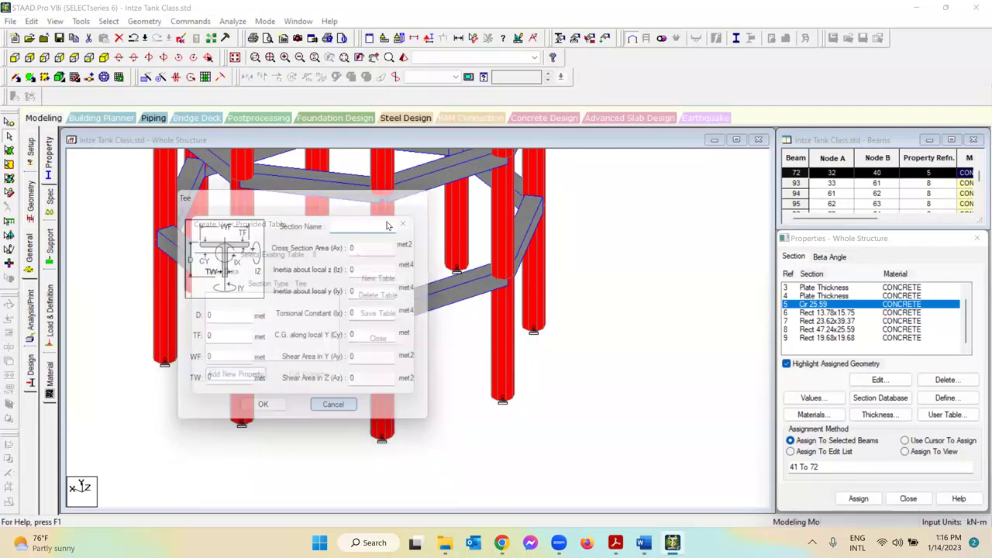
Start another new ANGLE-type user table and add a new angle property.
left_click(336, 254)
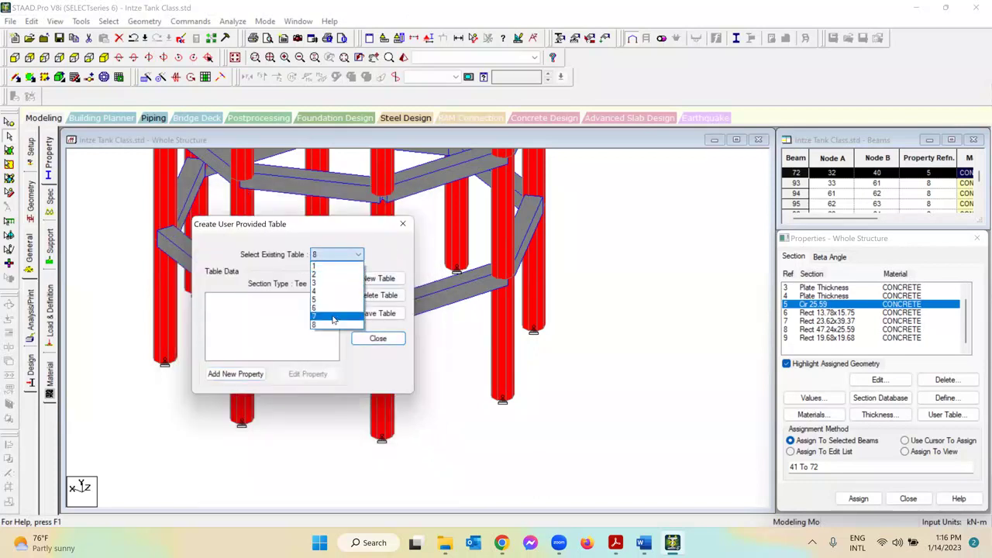
left_click(333, 319)
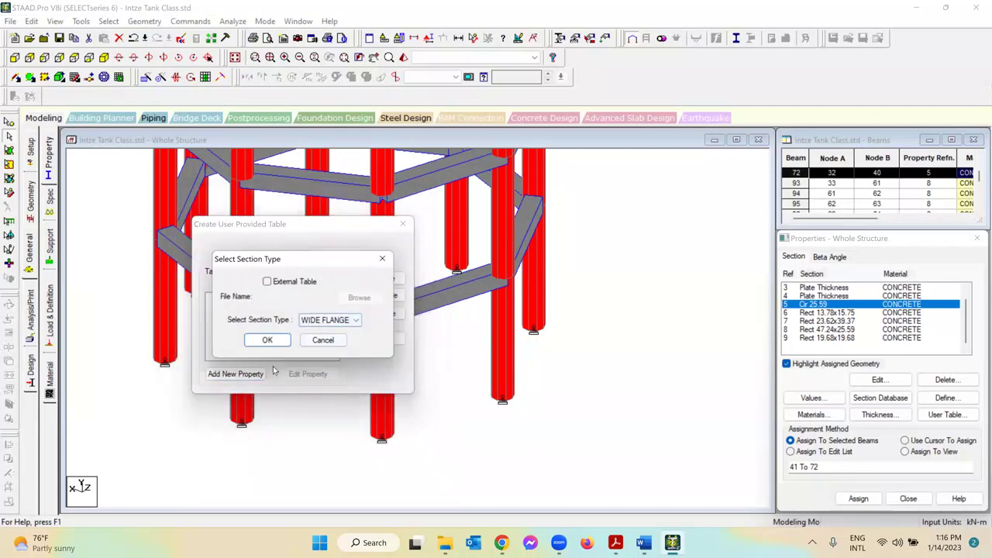
left_click(326, 320)
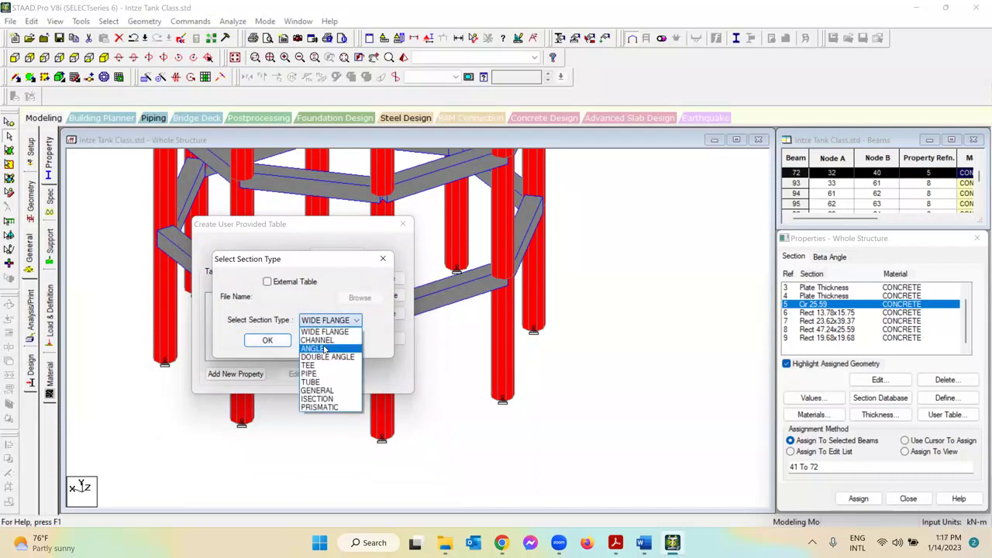
left_click(325, 350)
left_click(281, 340)
left_click(232, 374)
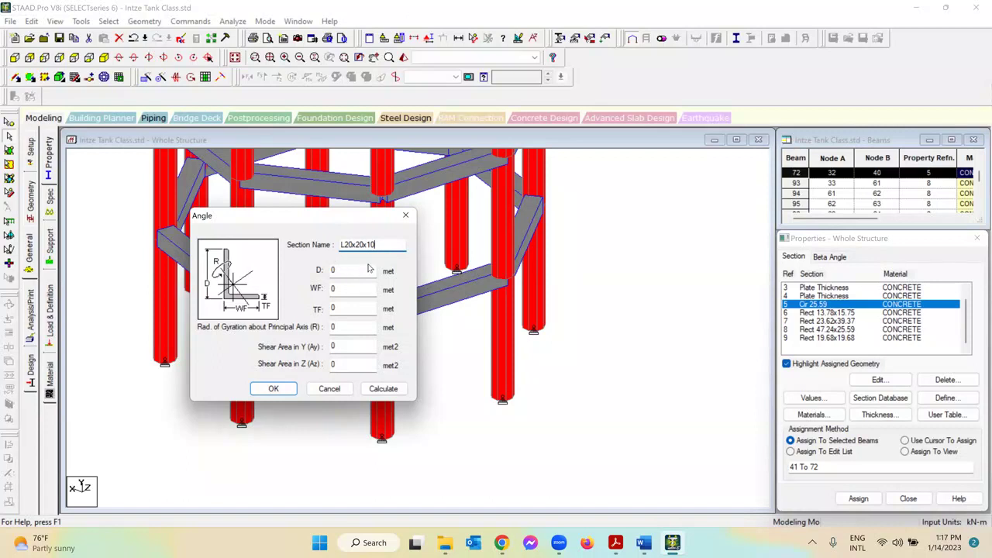
Enter D 0.5, WF 0.5 and TF 0.25 for L20x20x10 and calculate its properties.
double_click(343, 270)
type("0")
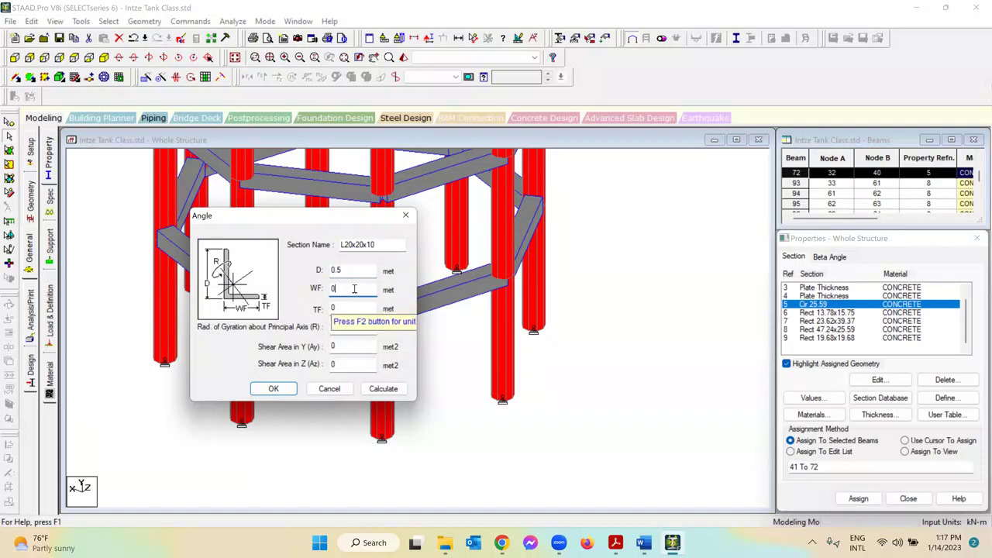
key("BackSpace")
type("0")
left_click(357, 308)
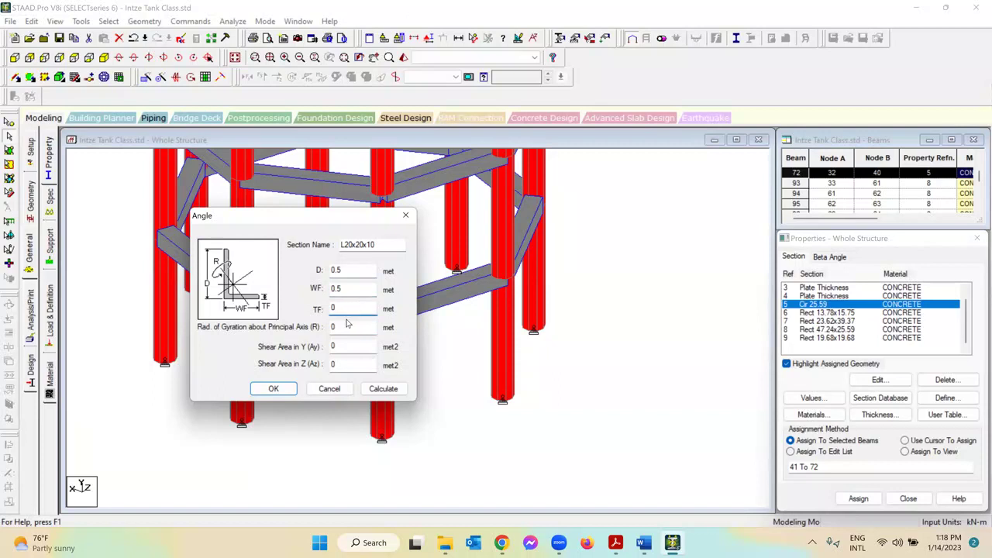
double_click(349, 310)
type("0.25")
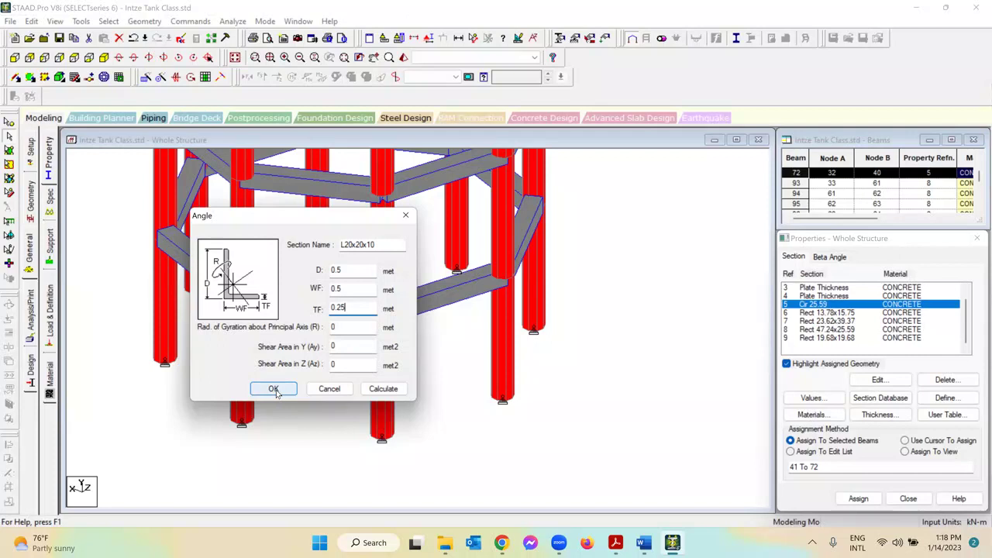
left_click(385, 391)
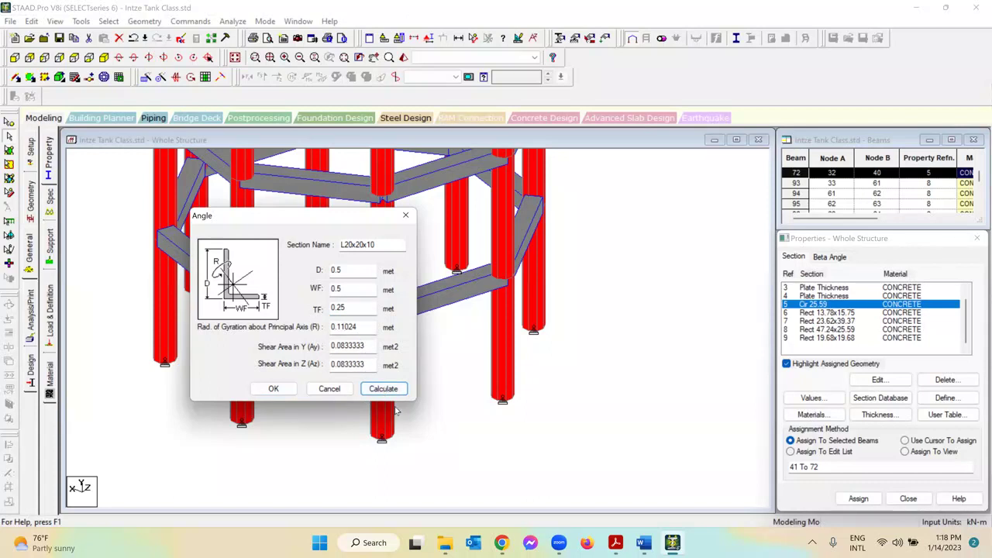
Save L20x20x10 into table 7, select its entry, and close the table editor.
left_click(274, 390)
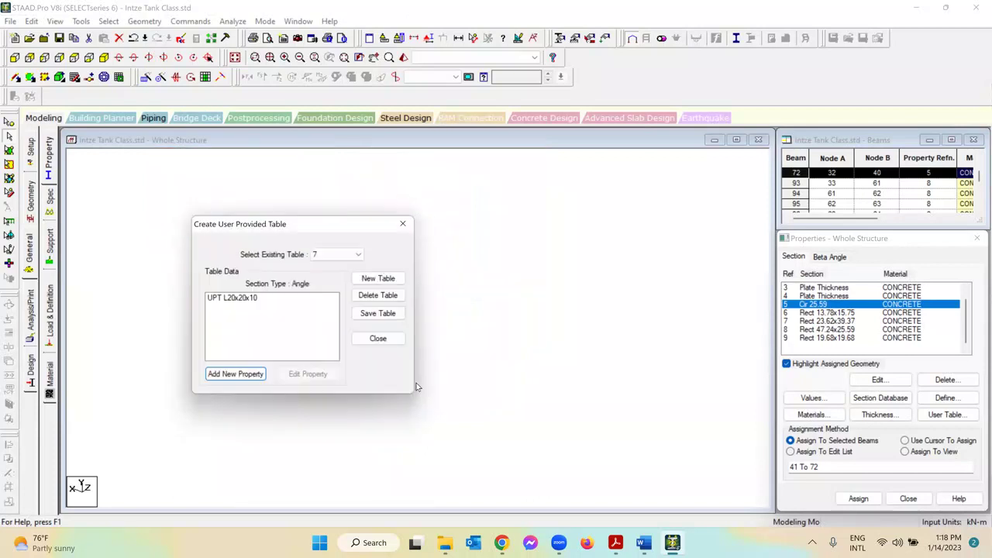
left_click(236, 302)
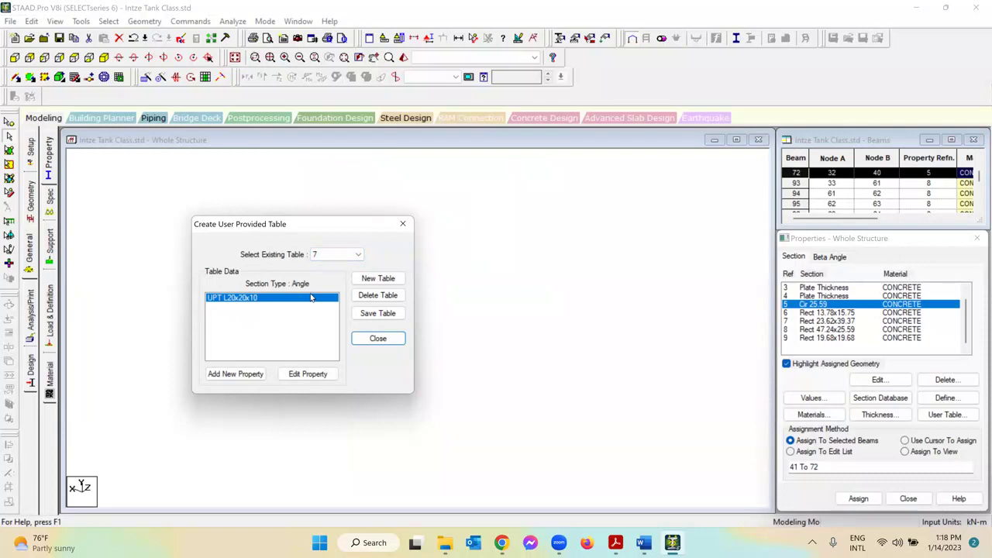
left_click(376, 339)
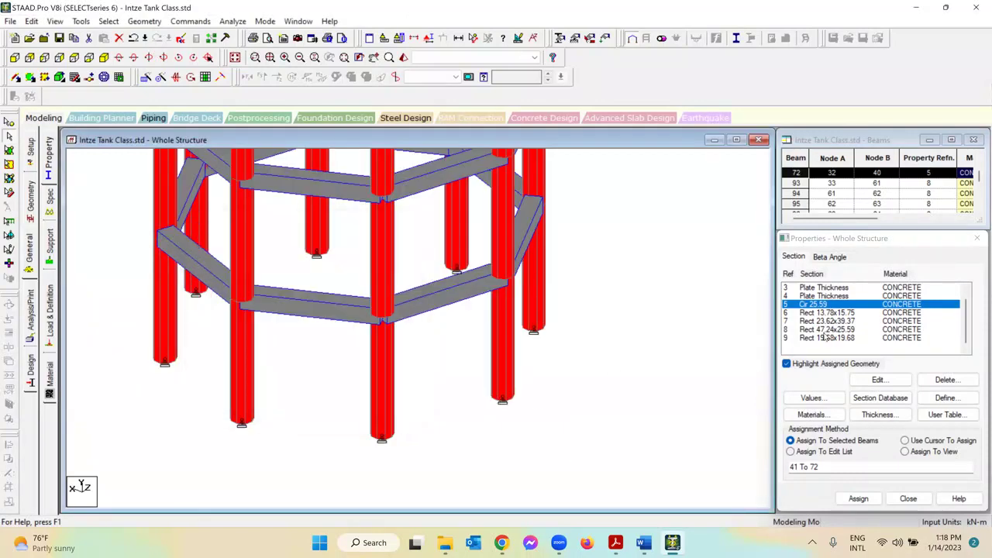
Add UPT L20x20x10 from user table 7 to the model's sections with CONCRETE material.
left_click(950, 416)
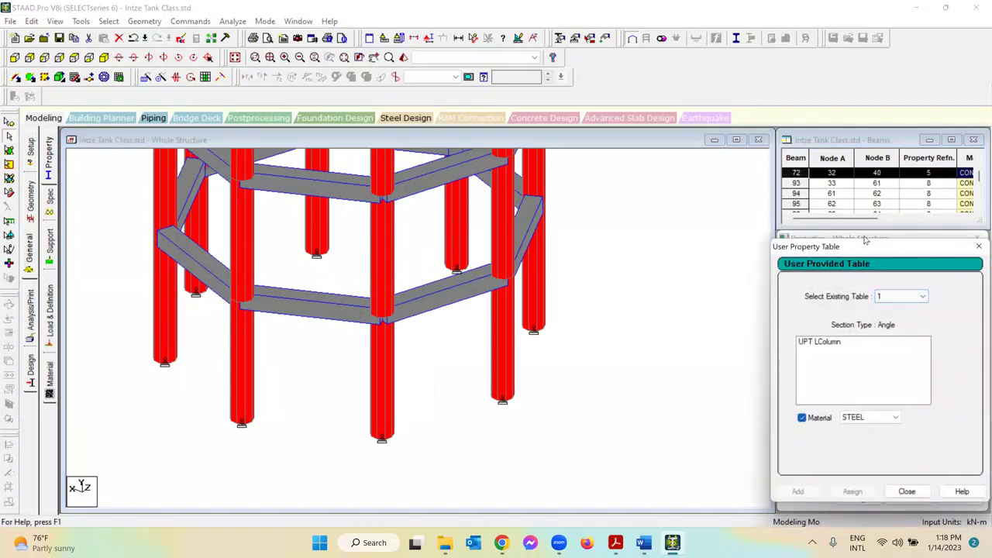
left_click_drag(866, 241, 789, 229)
left_click(848, 284)
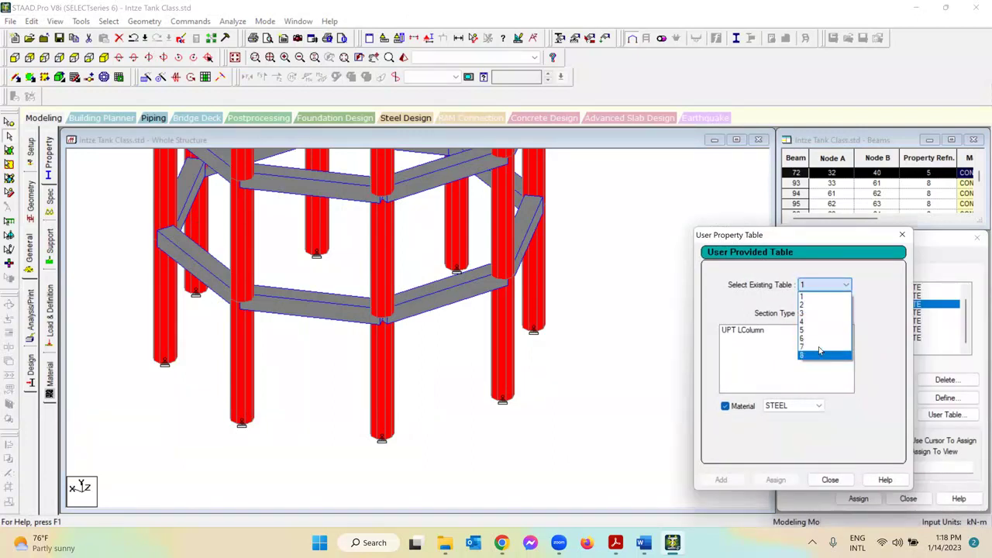
left_click(820, 350)
left_click(764, 332)
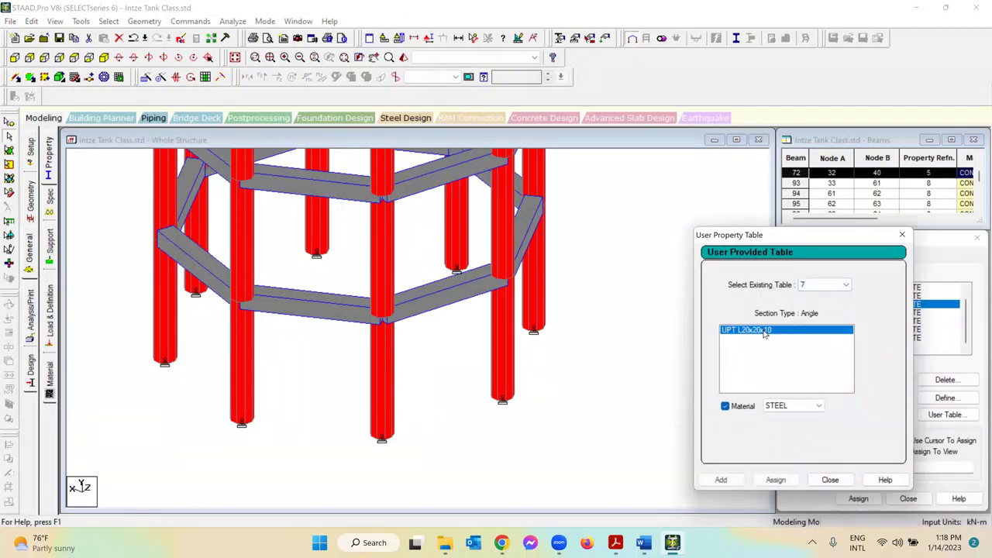
left_click(819, 407)
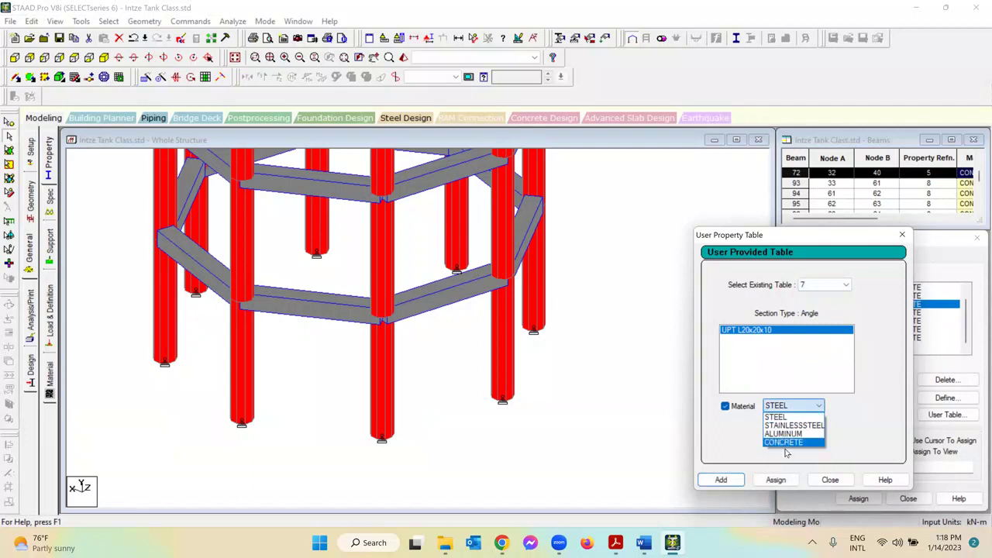
left_click(795, 439)
left_click(799, 406)
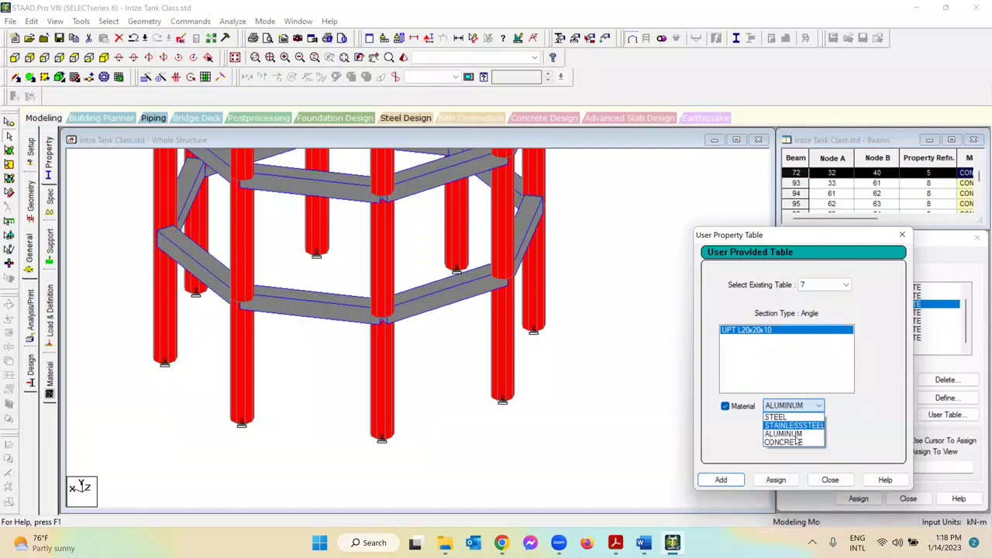
left_click(791, 445)
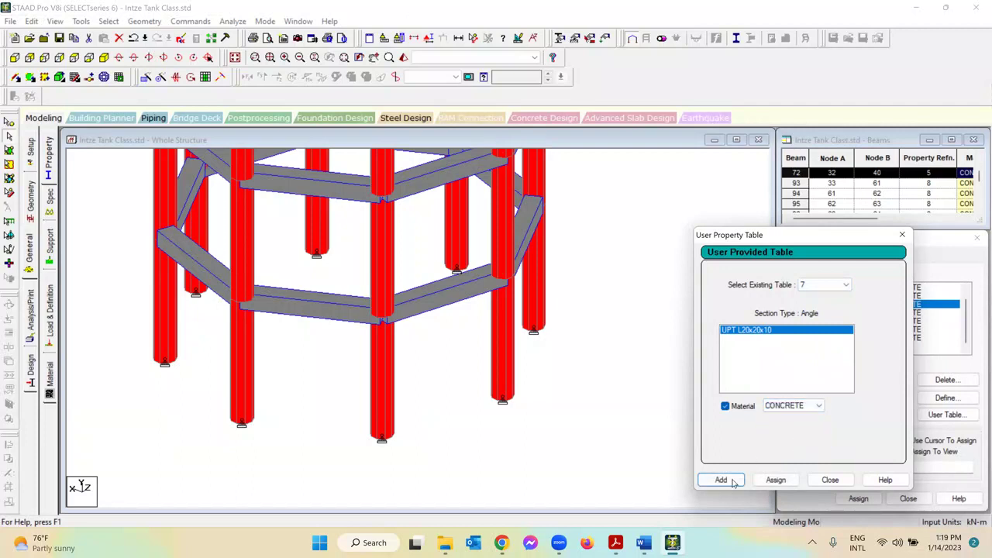
left_click(733, 481)
left_click(831, 480)
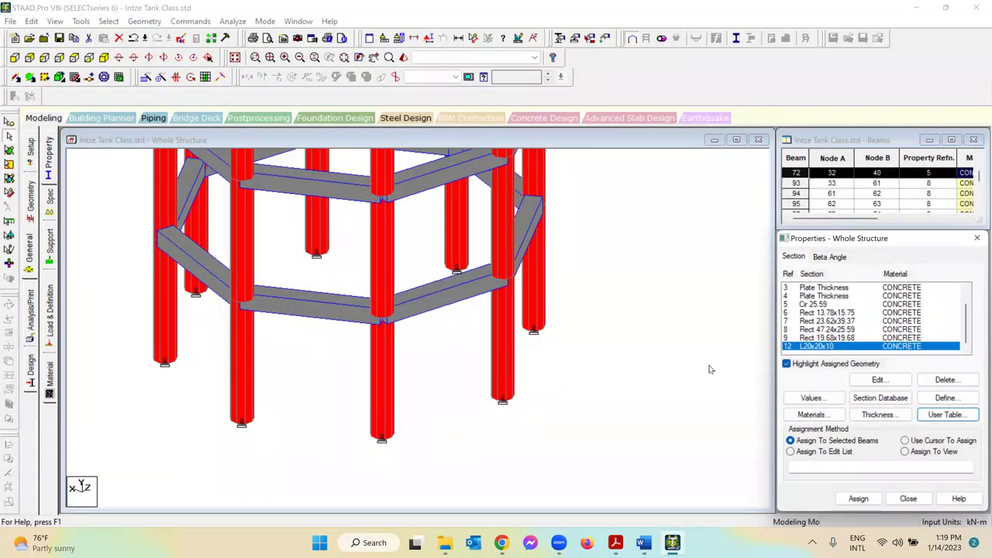
Assign the L20x20x10 angle to centre column beam 44 and box-select it to verify.
left_click(380, 415)
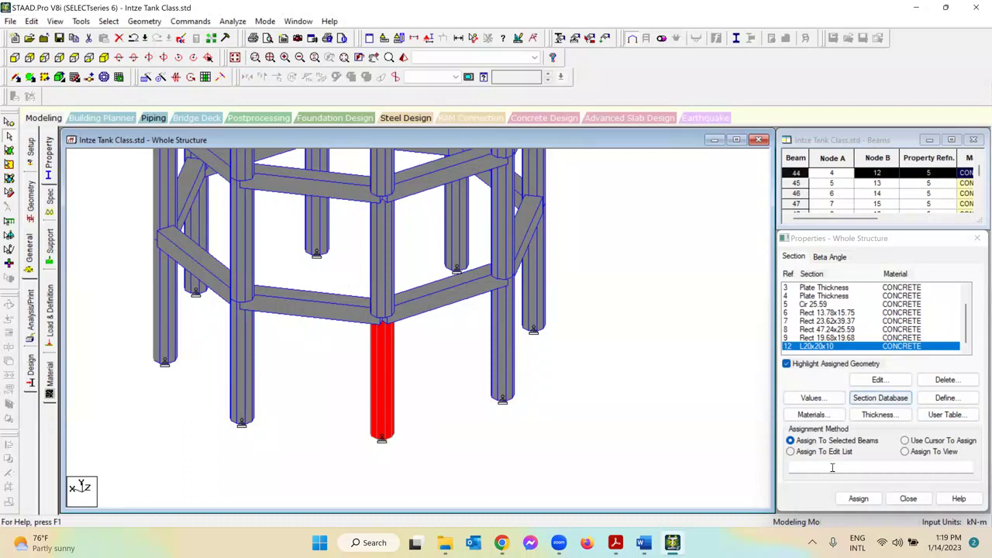
left_click(861, 351)
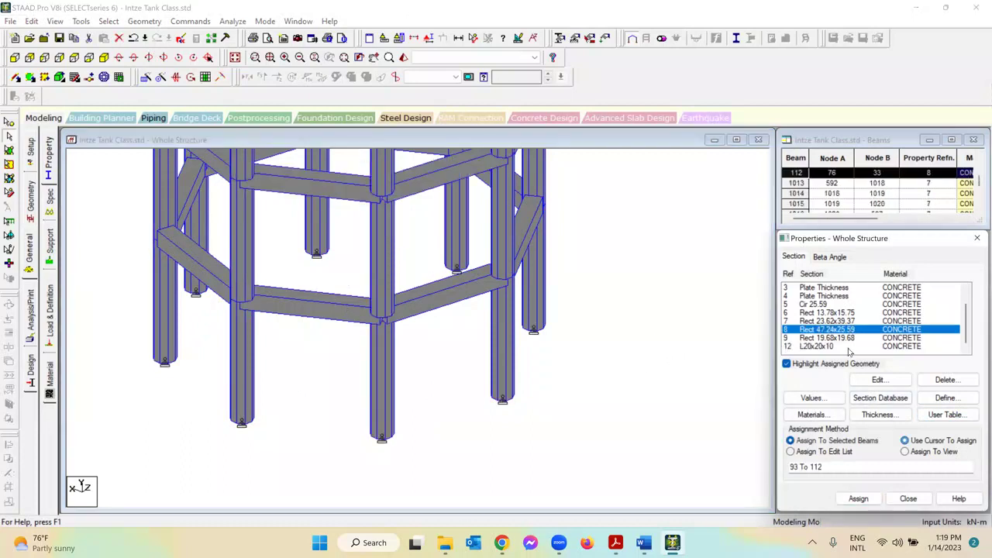
left_click(381, 379)
left_click(833, 441)
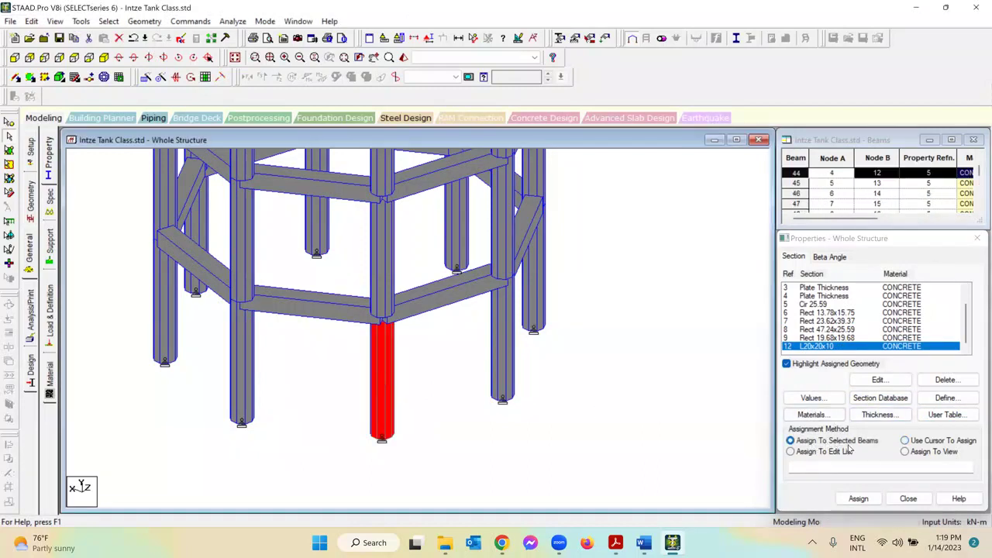
left_click(858, 498)
key("Return")
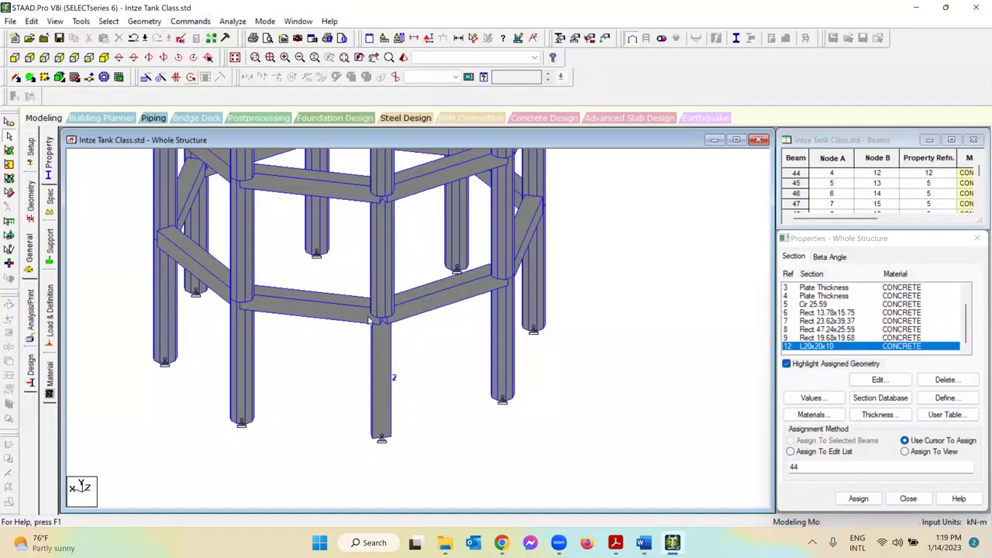
left_click_drag(347, 321, 410, 436)
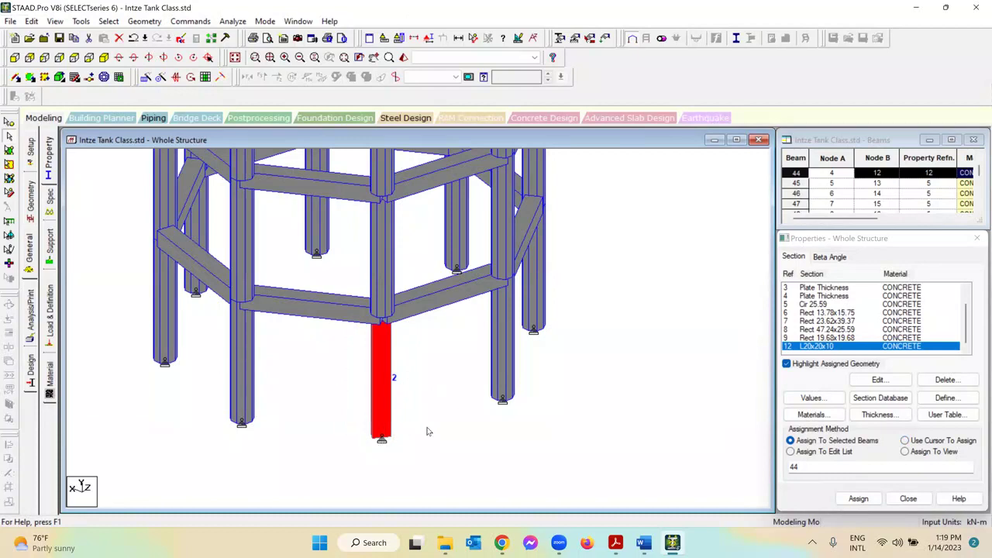
left_click(419, 378)
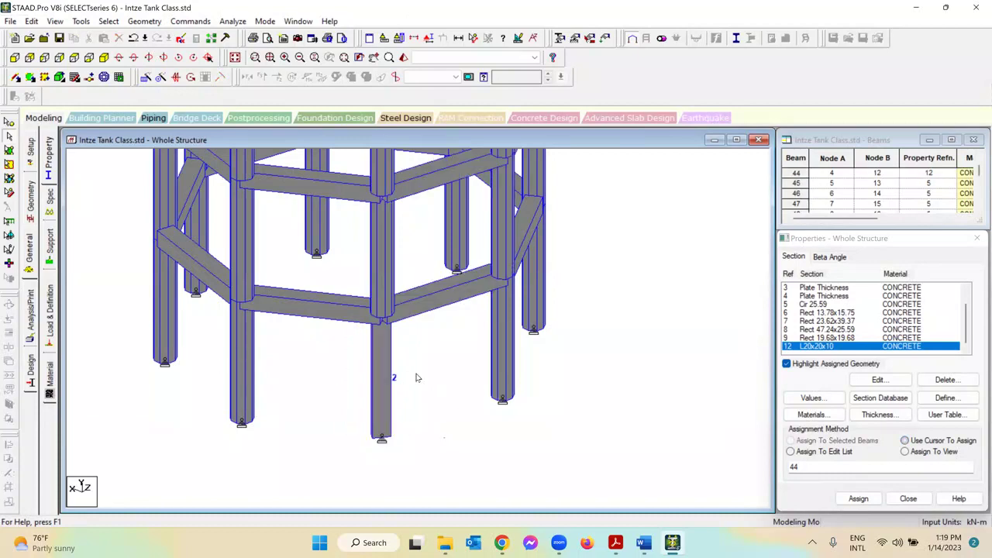
Rotate the model right around the column frame, then ease it slightly back left.
left_click(162, 57)
left_click(162, 57)
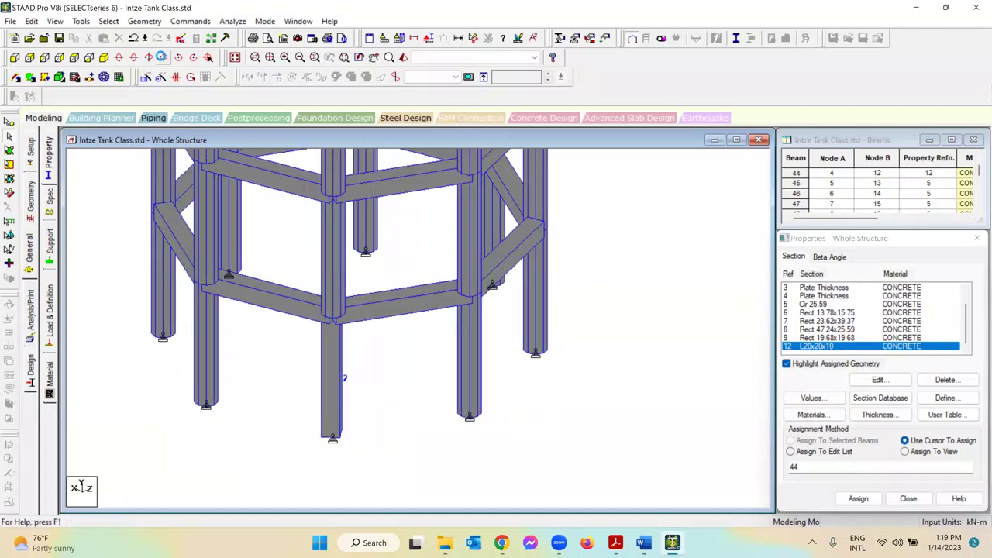
left_click(162, 58)
left_click(162, 57)
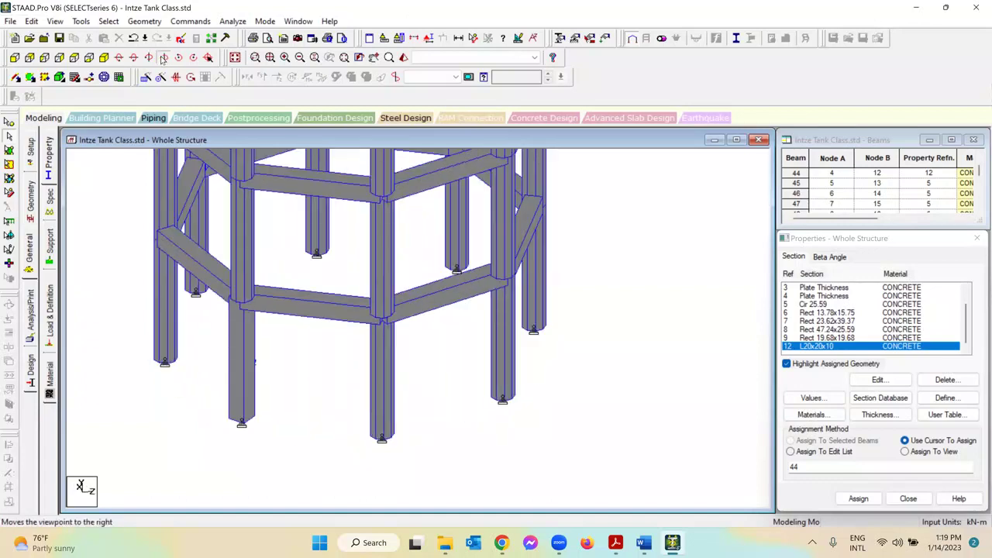
left_click(162, 57)
left_click(162, 57)
left_click(162, 57)
left_click(162, 58)
left_click(162, 58)
left_click(162, 58)
left_click(162, 58)
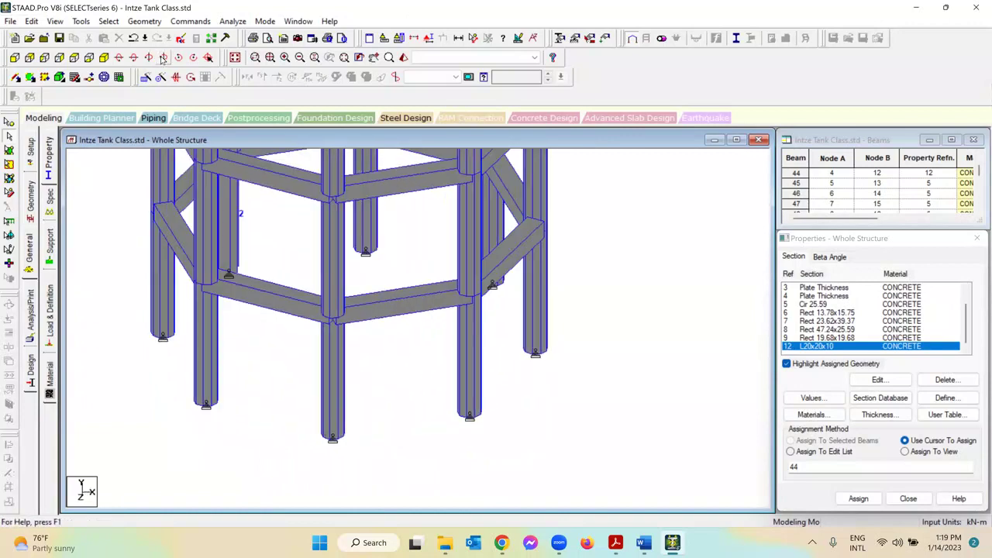
left_click(162, 57)
left_click(162, 57)
left_click(162, 58)
left_click(162, 58)
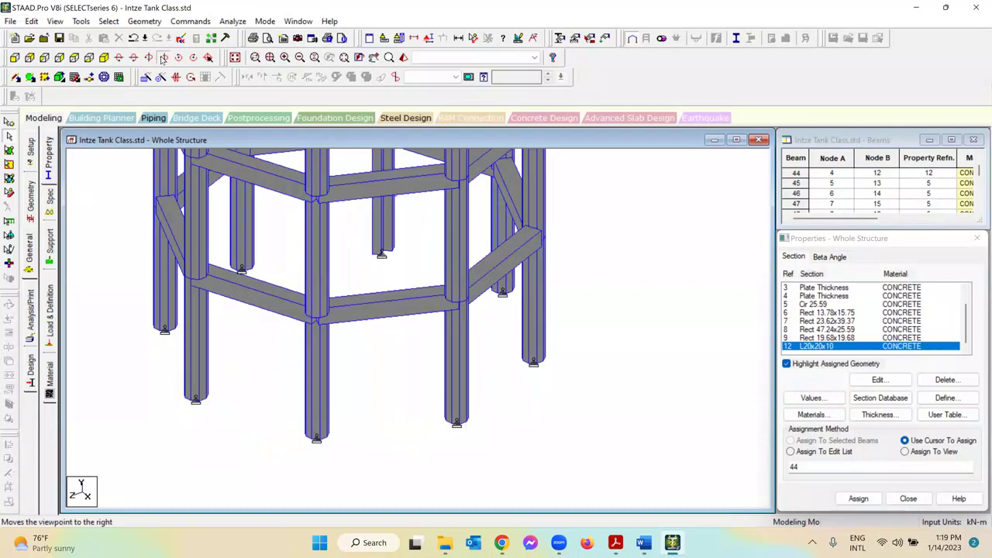
left_click(162, 57)
left_click(162, 58)
left_click(162, 57)
left_click(162, 58)
left_click(149, 59)
left_click(150, 58)
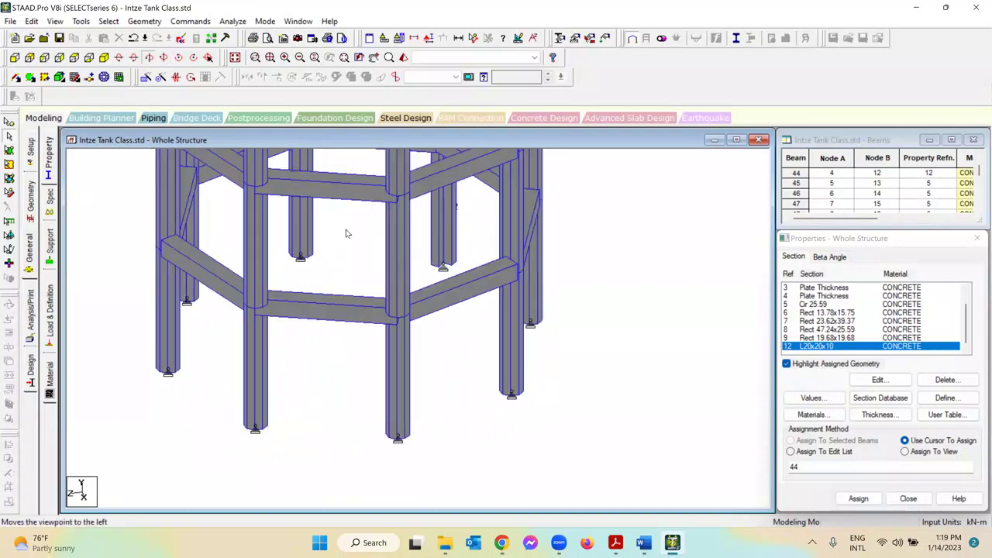
left_click(162, 57)
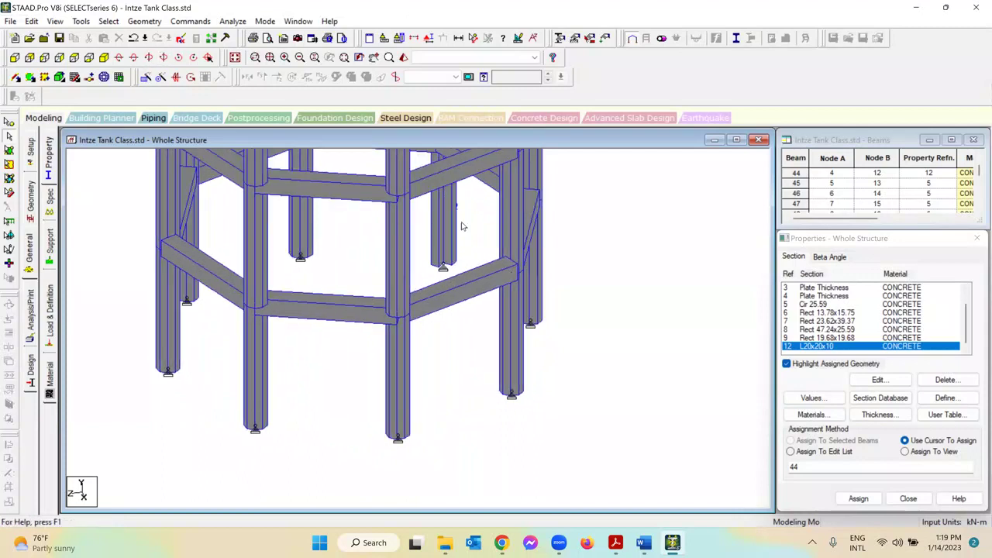
Zoom in on the columns and pan the view across them.
scroll(465, 233, "up", 2)
scroll(490, 427, "up", 1)
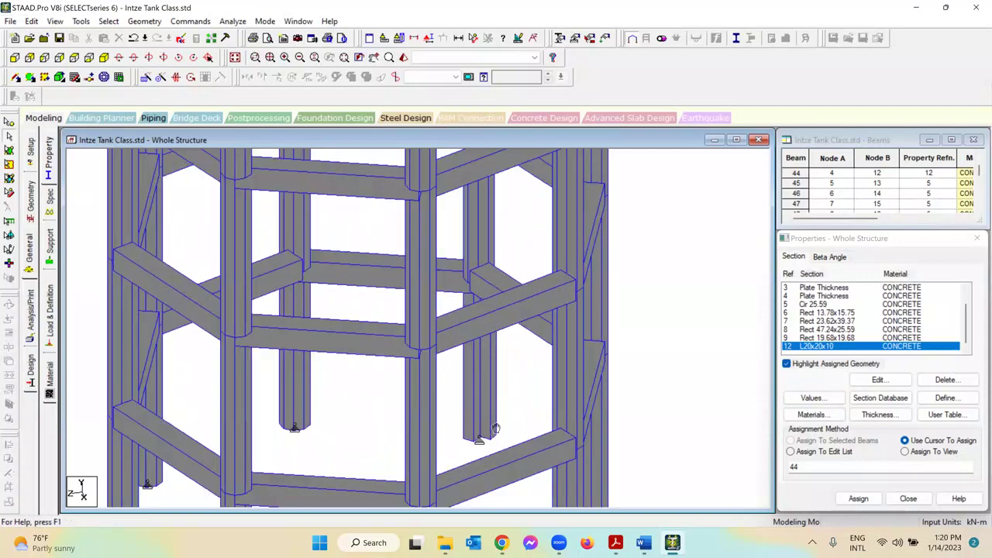
scroll(434, 275, "up", 1)
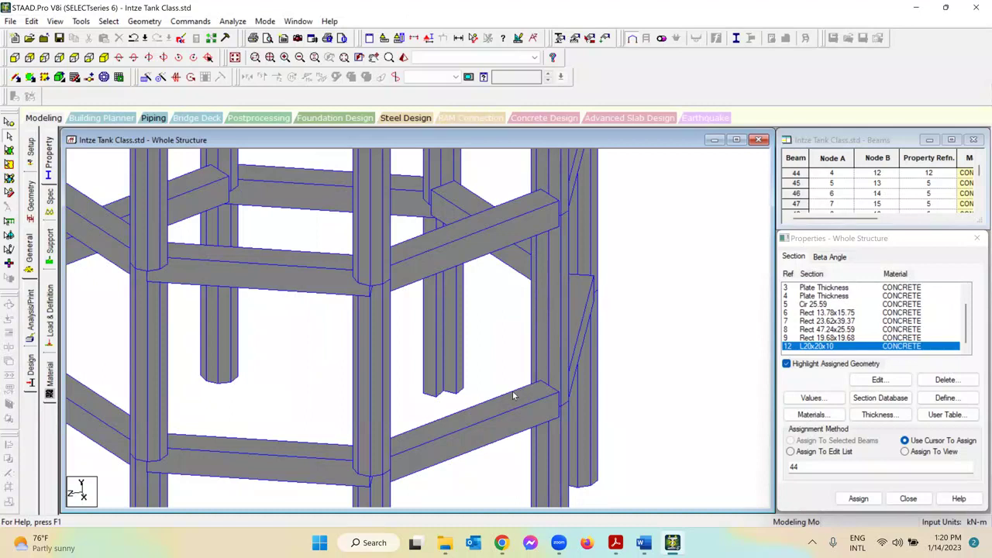
scroll(465, 328, "up", 1)
scroll(483, 382, "up", 1)
scroll(475, 358, "up", 1)
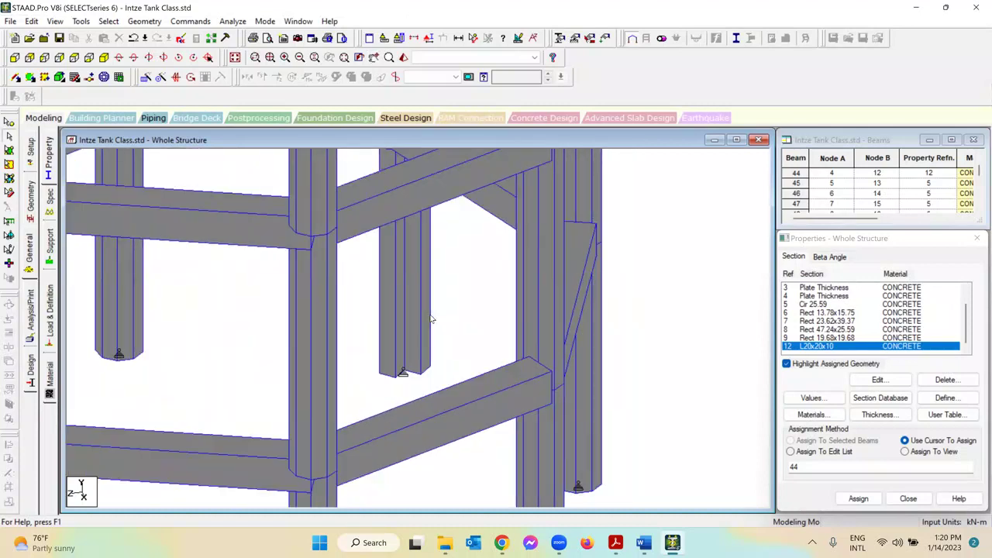
scroll(448, 350, "up", 1)
middle_click_drag(496, 395, 470, 350)
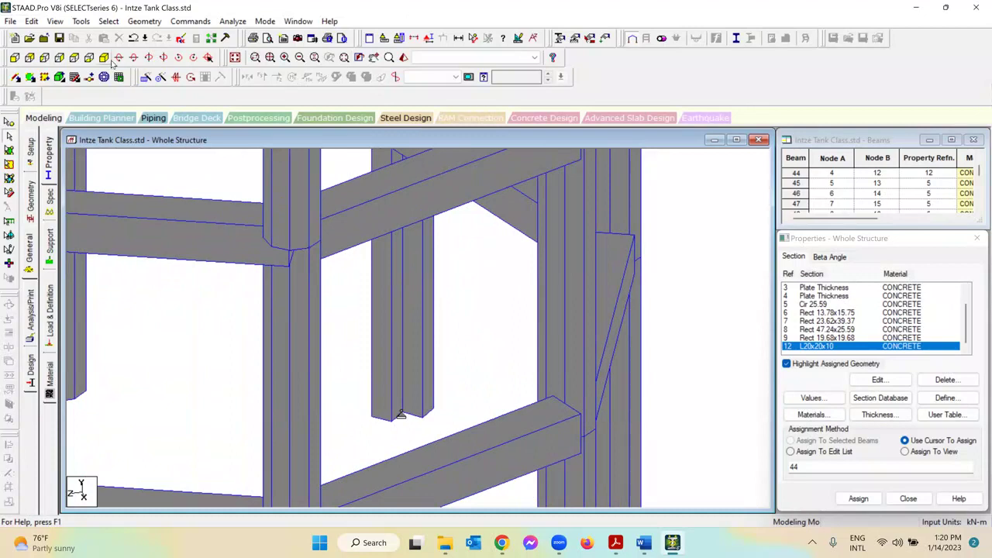
View the whole tank from a lower angle, return to the column close-up, and open Tools.
left_click(104, 58)
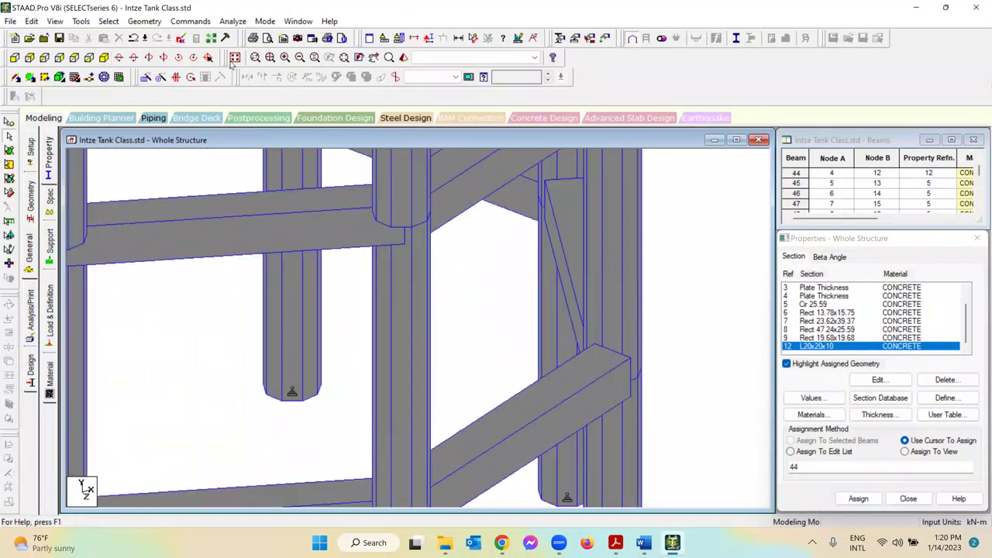
left_click(233, 59)
middle_click_drag(414, 474, 355, 319)
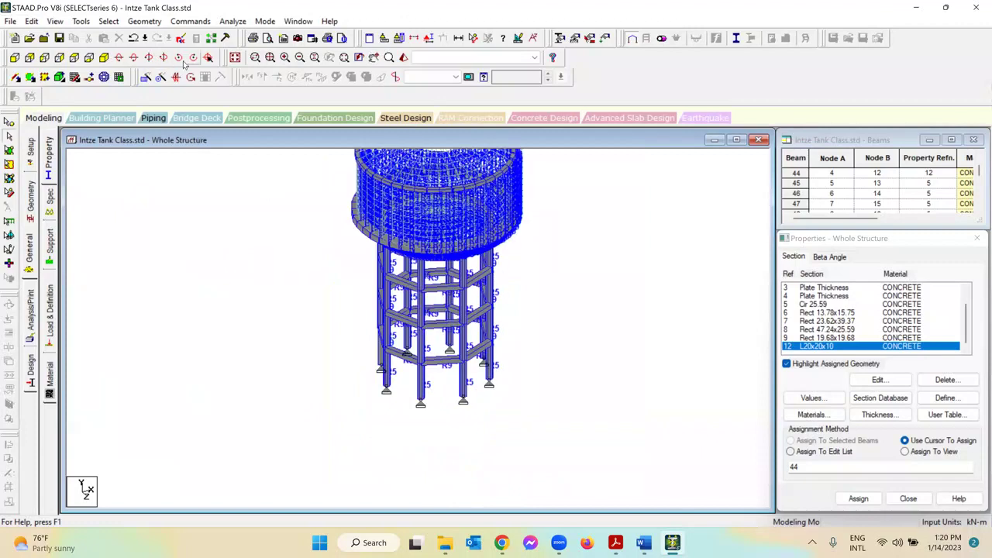
left_click(133, 38)
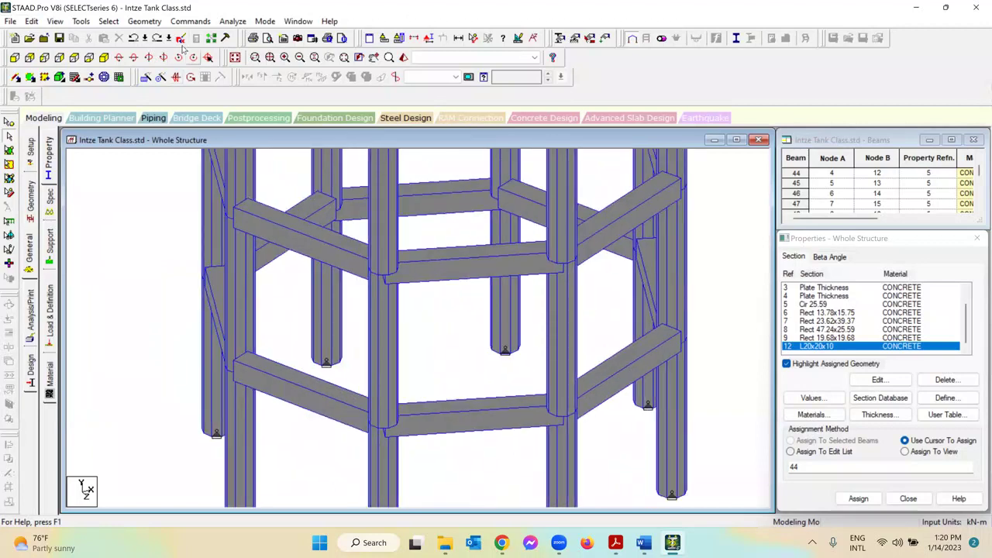
left_click(80, 21)
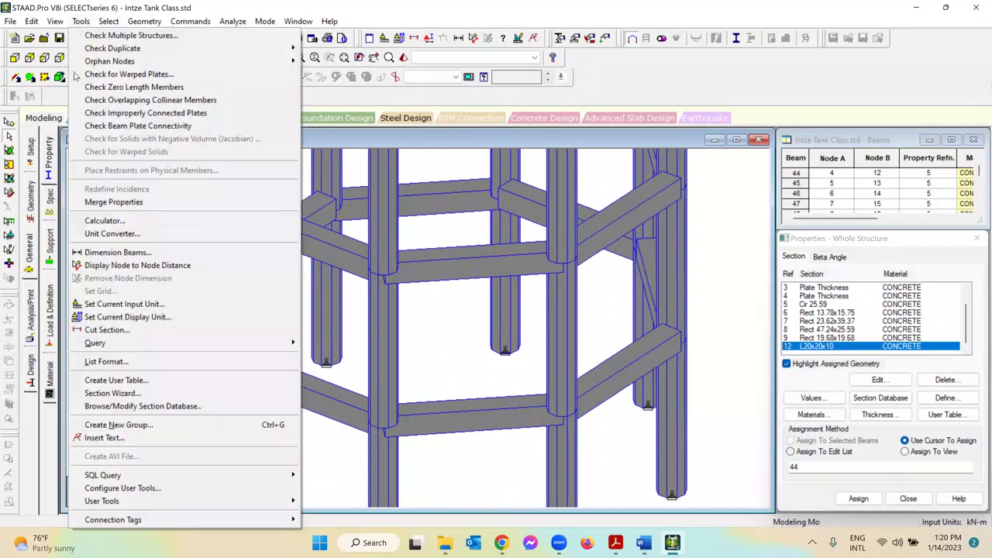
Create user table 9 with GENERAL section type and start a blank section property.
left_click(147, 380)
left_click(541, 215)
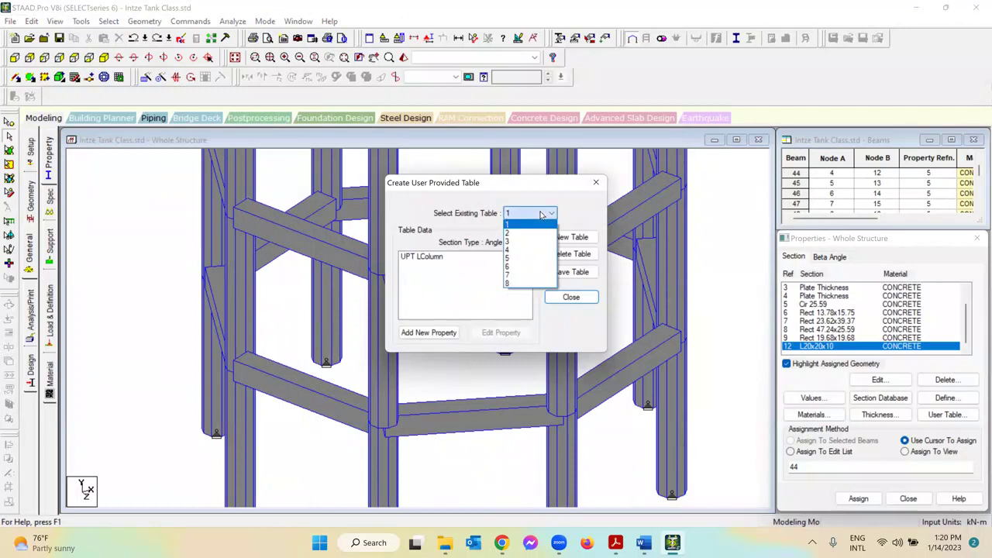
left_click(521, 277)
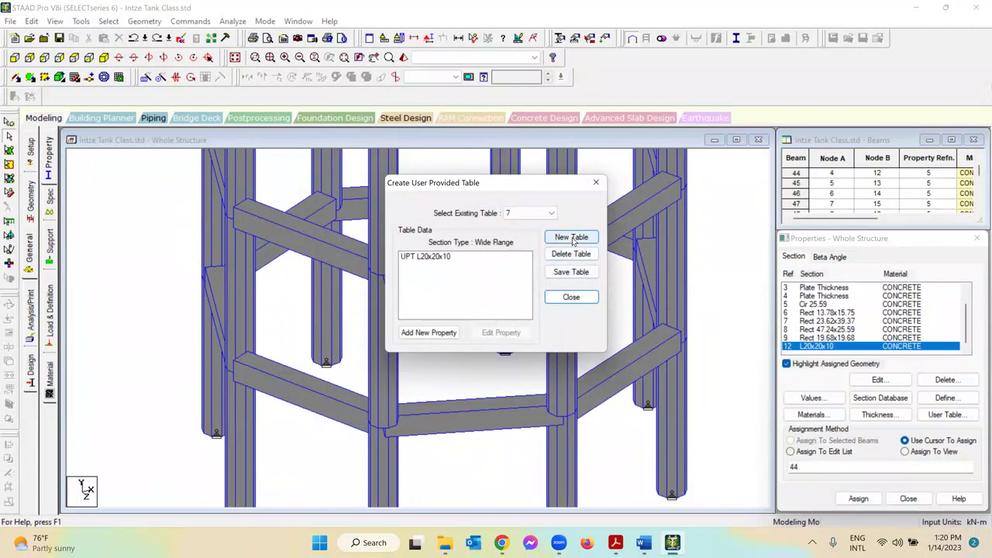
left_click(571, 237)
left_click(521, 279)
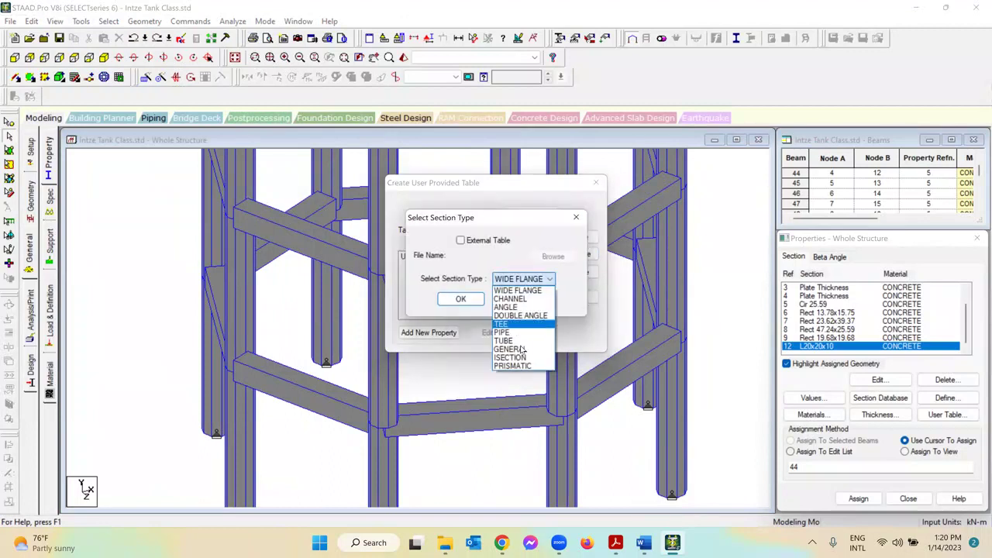
left_click(523, 349)
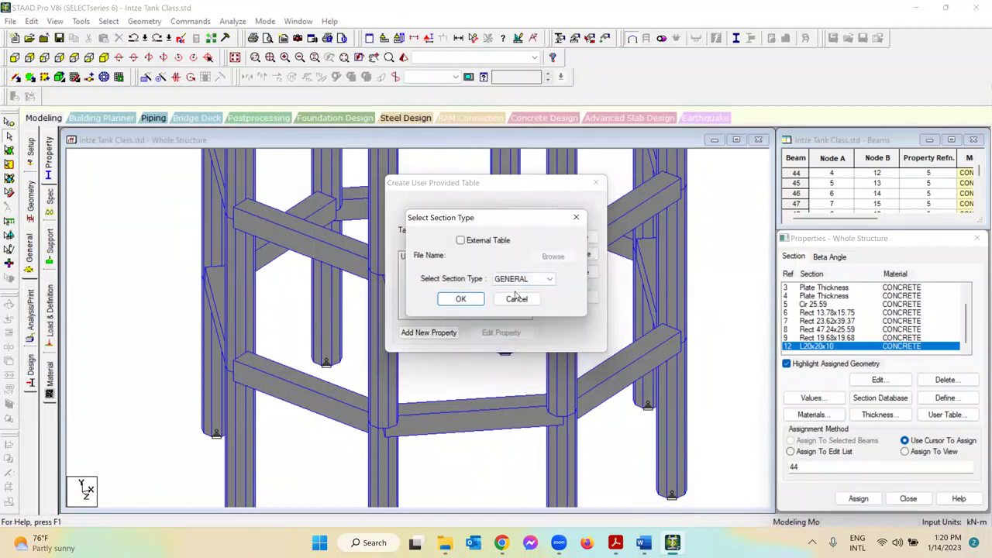
left_click(459, 301)
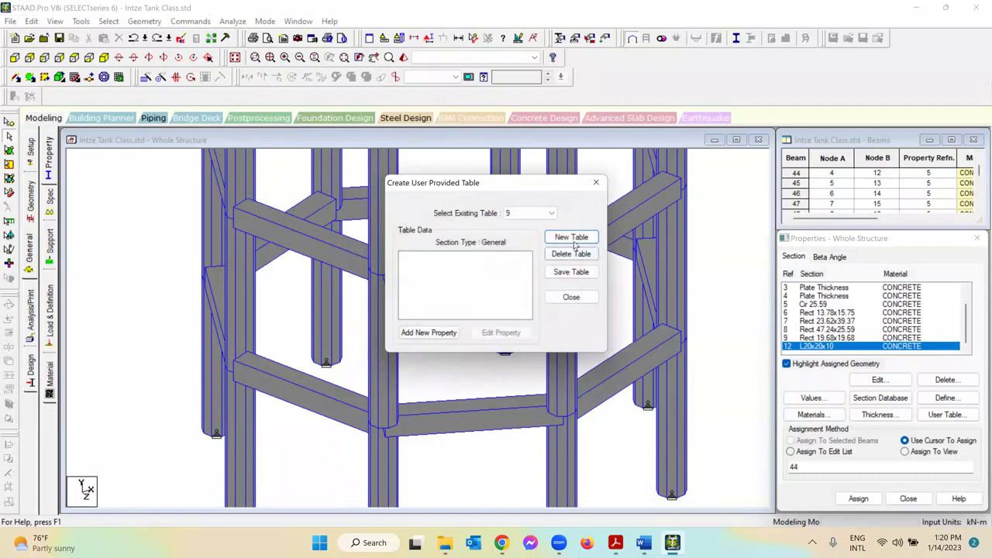
left_click(429, 332)
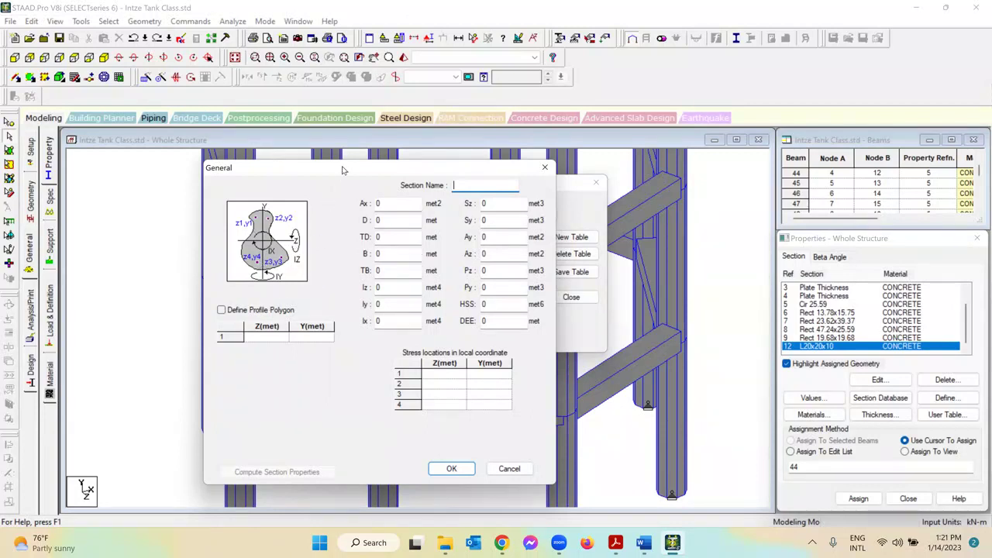
Nudge the L20x10-20x8 General section form, toggle profile polygon, then launch Microsoft Word.
left_click_drag(325, 167, 330, 166)
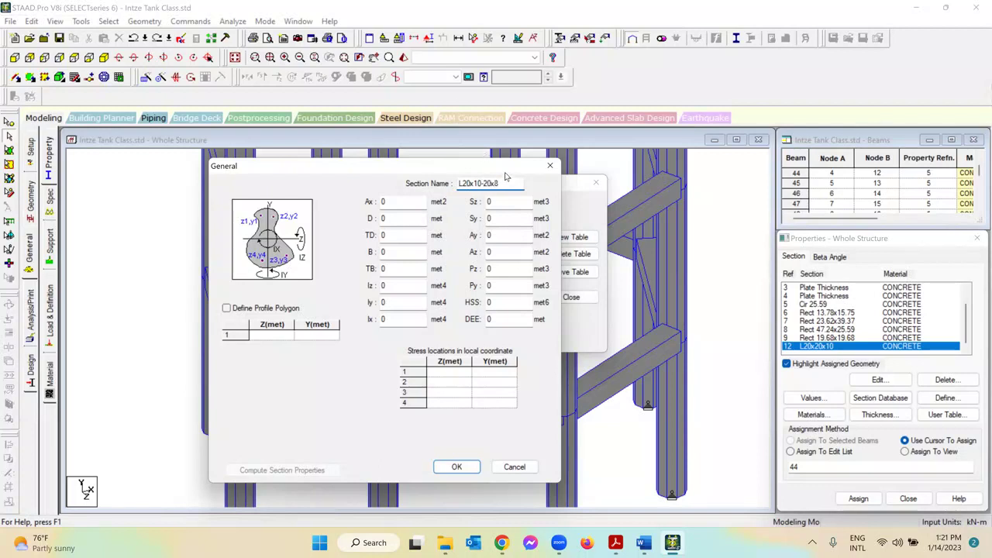
left_click_drag(516, 163, 518, 152)
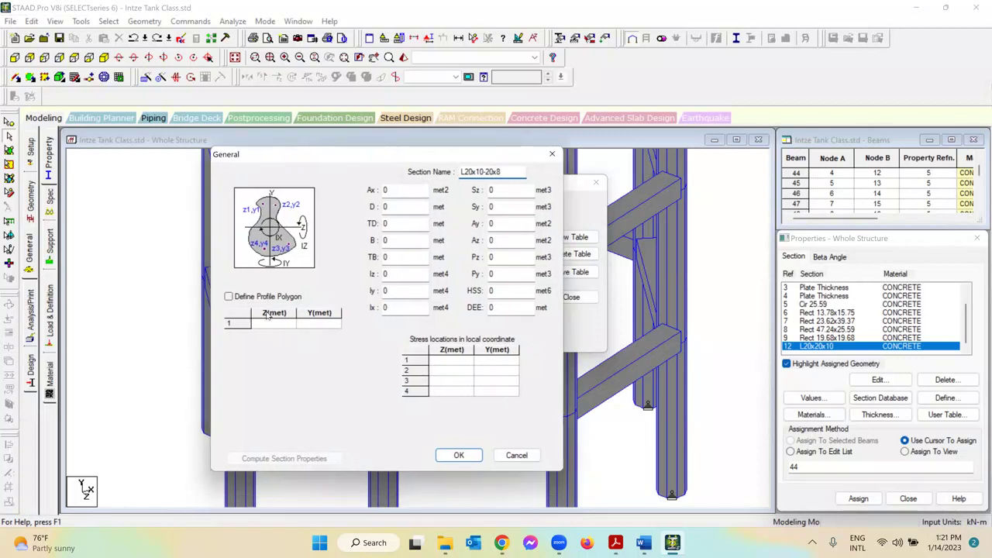
left_click(229, 297)
left_click(276, 327)
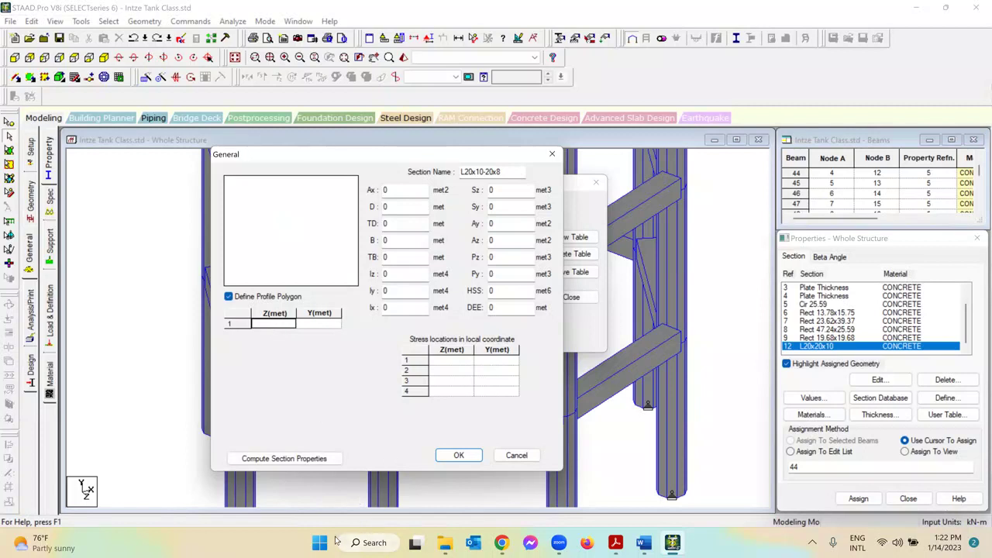
left_click(319, 545)
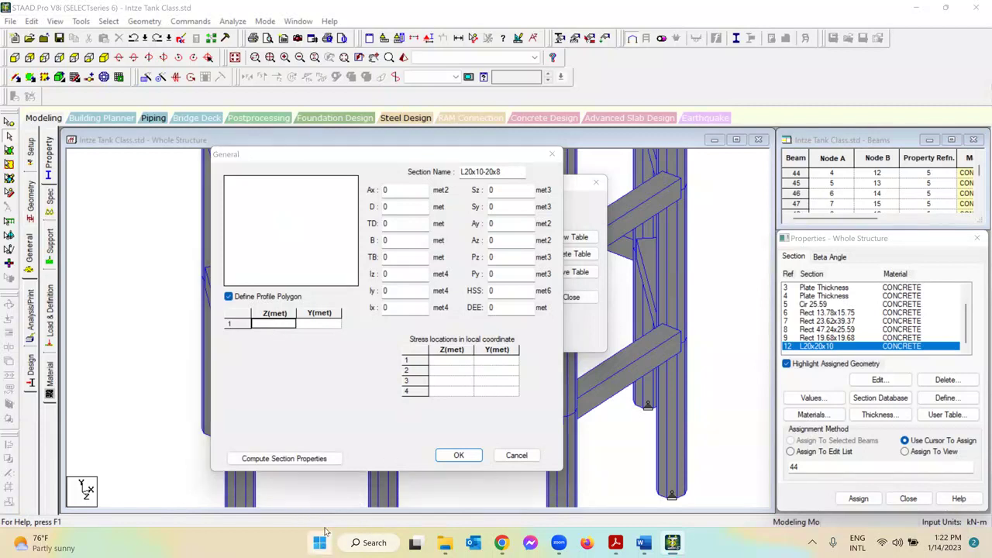
left_click(412, 167)
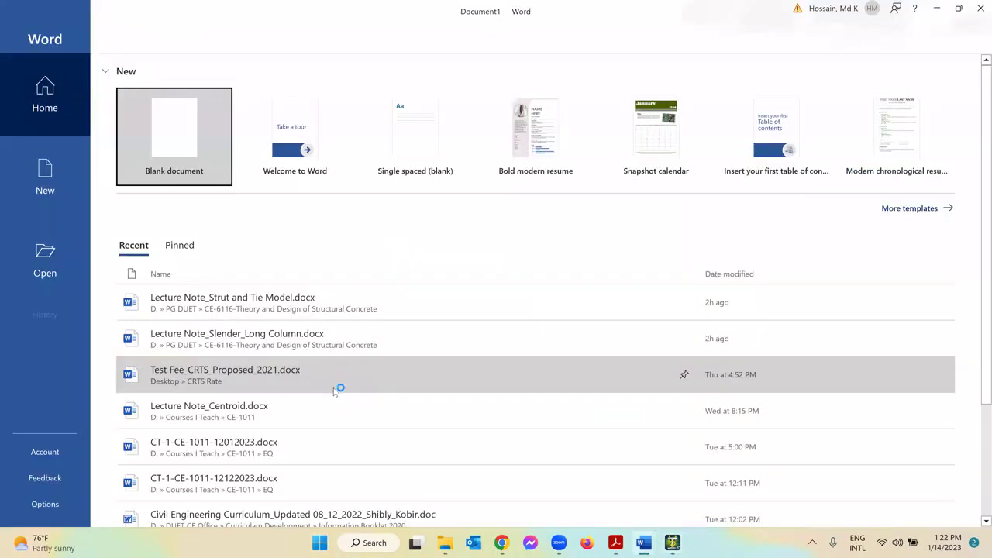
Start a blank Word document and ink the L-shaped section outline with a pen.
left_click(162, 121)
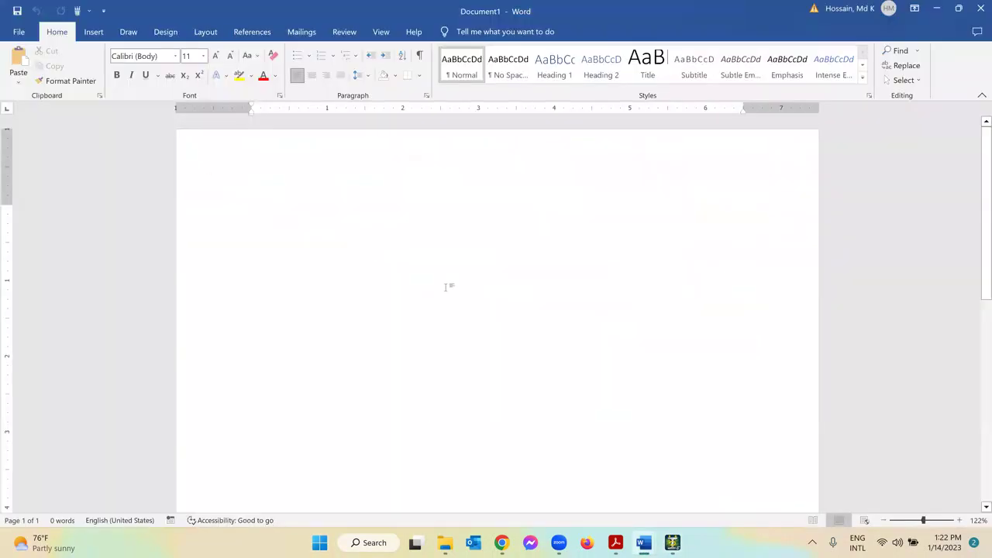
left_click(128, 32)
left_click(121, 62)
left_click_drag(351, 208, 371, 390)
mouse_move(361, 208)
left_mouse_down()
mouse_move(430, 203)
mouse_move(439, 310)
left_mouse_up()
left_click_drag(369, 387, 560, 379)
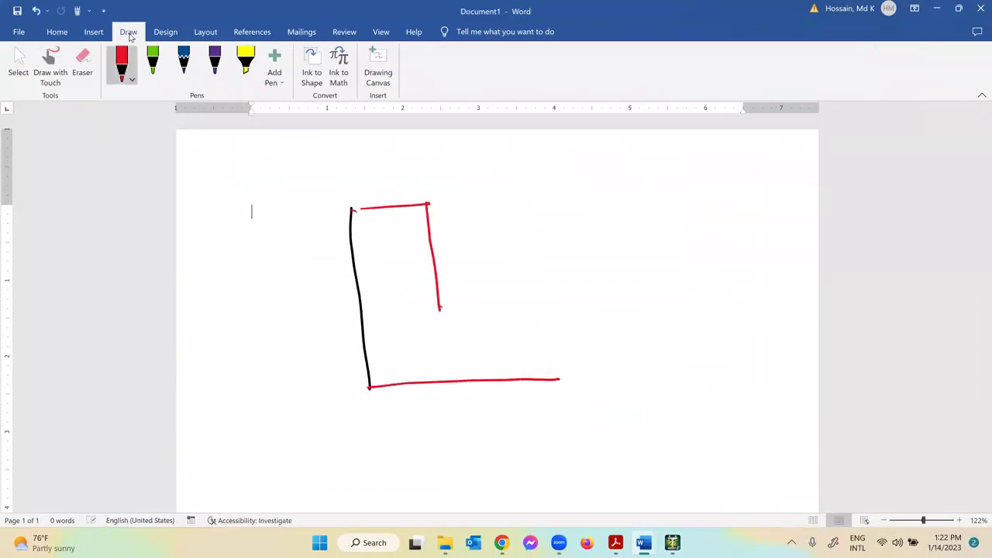
mouse_move(440, 310)
left_mouse_down()
mouse_move(538, 314)
mouse_move(554, 375)
left_mouse_up()
Circle the L's corner nodes and draw upward and rightward axis arrows.
left_click_drag(537, 306, 540, 308)
mouse_move(440, 303)
left_mouse_down()
mouse_move(431, 314)
mouse_move(442, 305)
left_mouse_up()
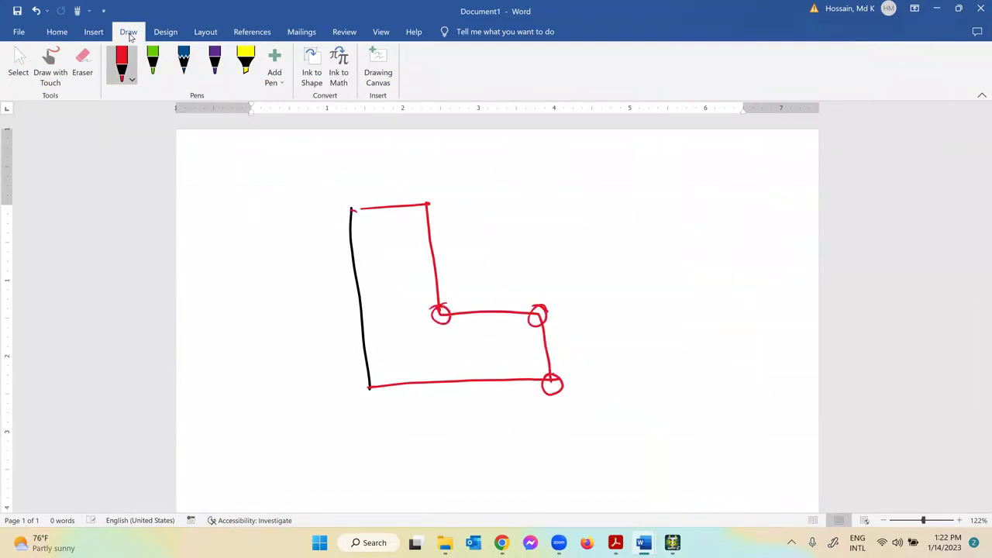
left_click_drag(358, 202, 333, 216)
left_click_drag(372, 377, 358, 380)
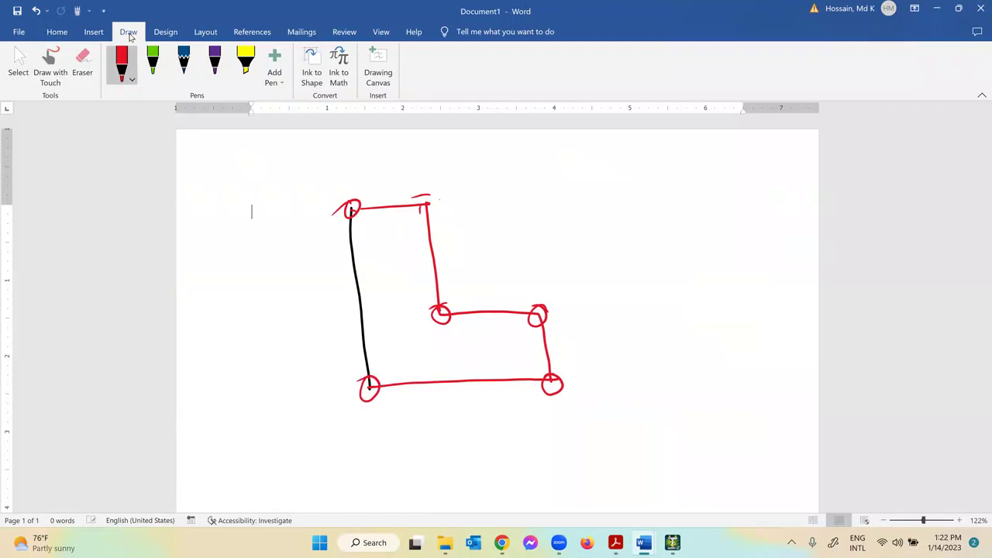
mouse_move(431, 191)
left_mouse_down()
mouse_move(426, 213)
mouse_move(417, 189)
left_mouse_up()
mouse_move(350, 203)
left_mouse_down()
mouse_move(345, 163)
mouse_move(375, 158)
left_mouse_up()
mouse_move(552, 381)
left_mouse_down()
mouse_move(665, 380)
mouse_move(644, 411)
left_mouse_up()
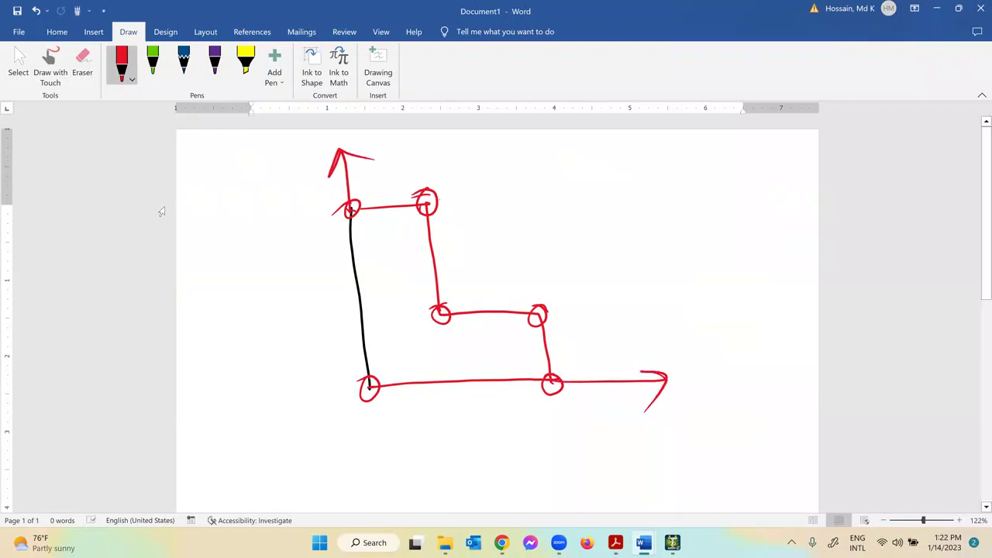
Mark the origin below the L and draw a green height dimension beside it.
left_click(672, 543)
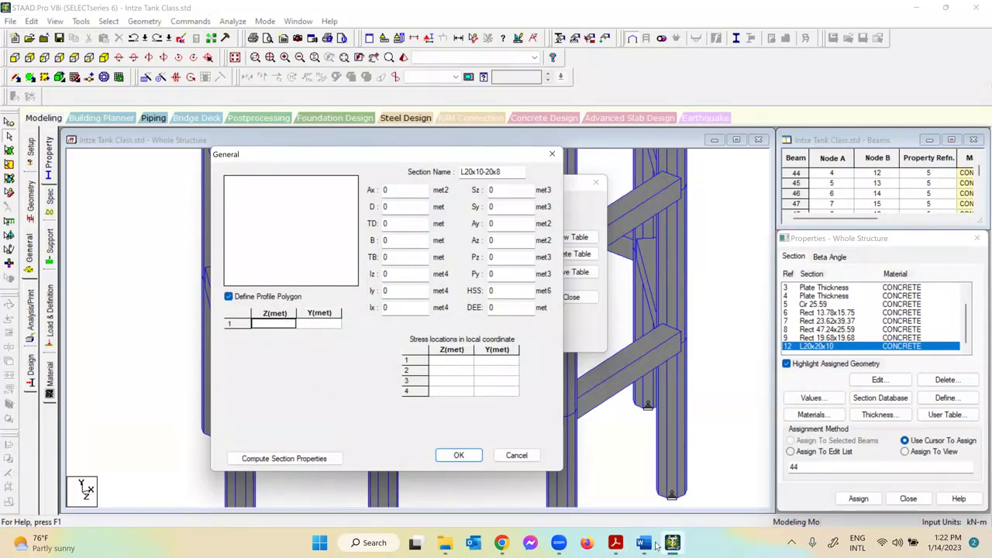
mouse_move(643, 543)
left_click(724, 487)
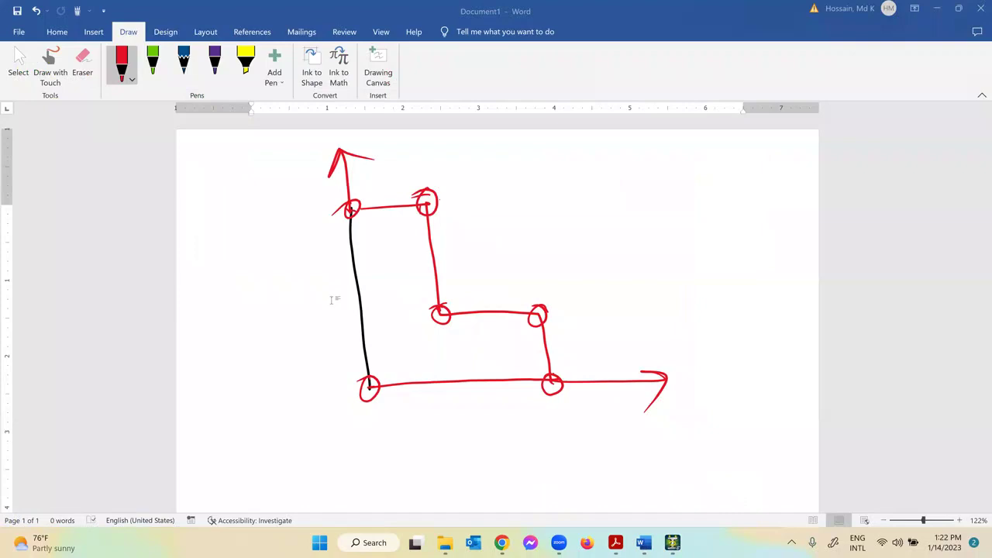
mouse_move(363, 406)
left_mouse_down()
mouse_move(351, 423)
mouse_move(361, 406)
mouse_move(414, 419)
mouse_move(385, 422)
left_mouse_up()
left_click(152, 62)
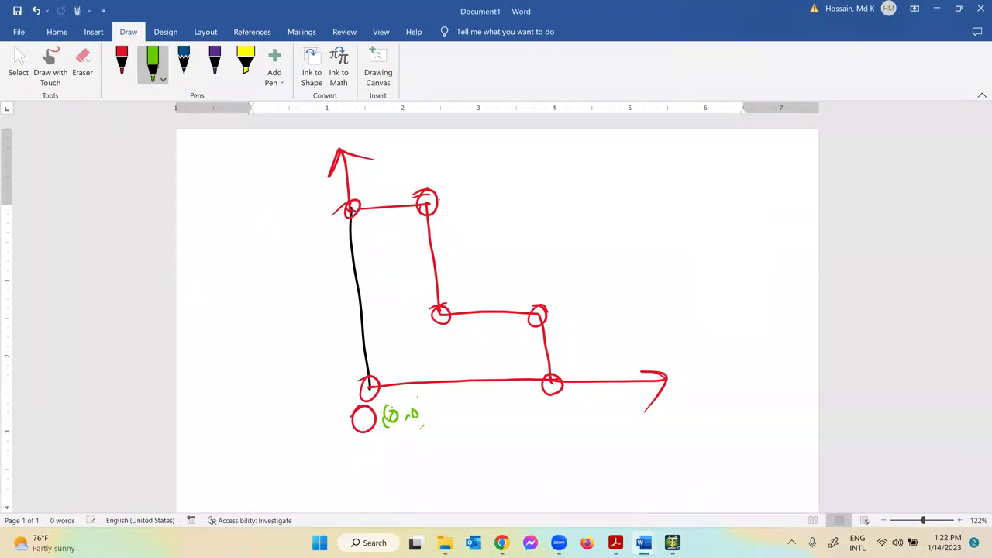
mouse_move(334, 206)
left_mouse_down()
mouse_move(276, 216)
mouse_move(327, 339)
mouse_move(329, 400)
mouse_move(350, 392)
left_mouse_up()
left_click_drag(341, 381, 328, 405)
left_click_drag(256, 283, 254, 286)
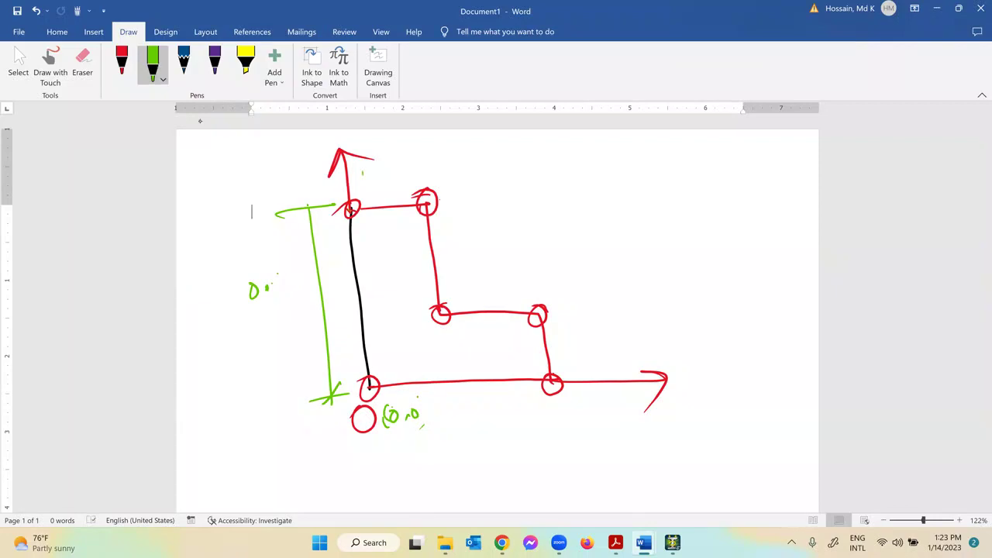
left_click(672, 543)
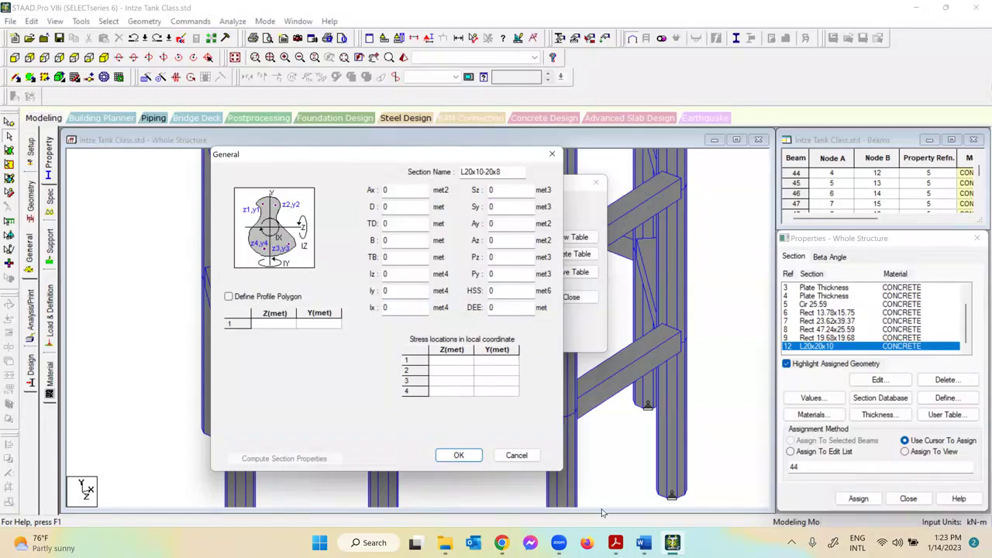
Label the sketch's Y and Z axes and the origin's (0,0) coordinates.
mouse_move(643, 543)
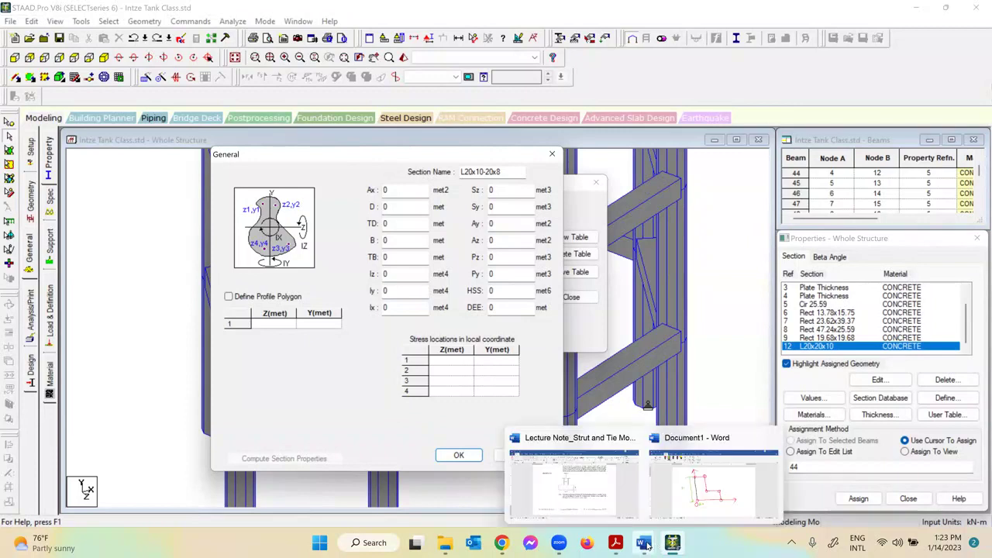
left_click(693, 490)
mouse_move(275, 152)
left_mouse_down()
mouse_move(304, 164)
mouse_move(296, 199)
left_mouse_up()
mouse_move(658, 406)
left_mouse_down()
mouse_move(673, 441)
mouse_move(680, 417)
left_mouse_up()
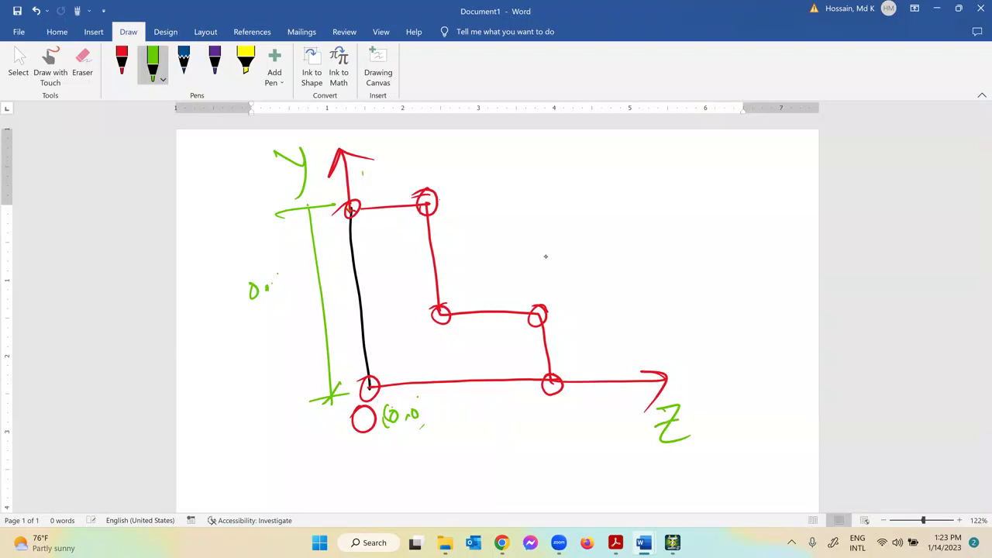
left_click_drag(416, 398, 424, 438)
mouse_move(388, 407)
left_mouse_down()
mouse_move(384, 441)
mouse_move(423, 442)
left_mouse_up()
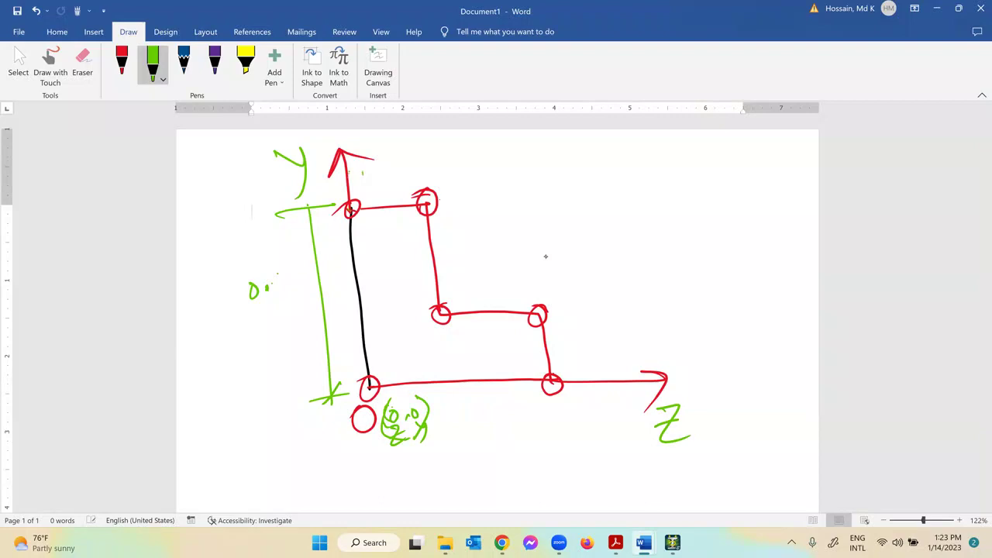
Write the top-left corner coordinate (0, 0.5) and note the top edge width.
mouse_move(362, 163)
left_mouse_down()
mouse_move(359, 188)
mouse_move(375, 168)
left_mouse_up()
mouse_move(377, 175)
left_mouse_down()
mouse_move(376, 185)
mouse_move(384, 165)
mouse_move(404, 167)
left_mouse_up()
mouse_move(411, 157)
left_mouse_down()
mouse_move(410, 165)
mouse_move(419, 161)
left_mouse_up()
left_click_drag(411, 165, 418, 173)
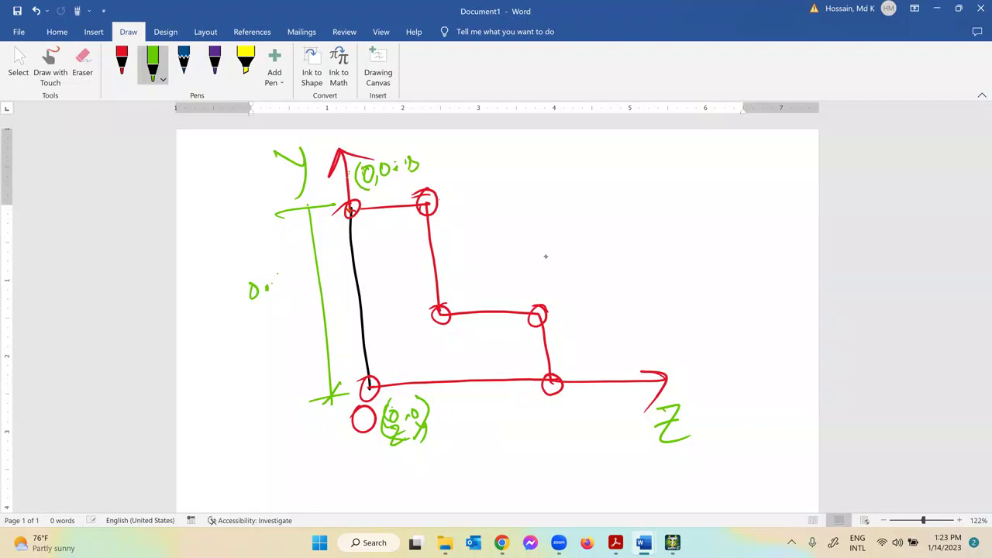
mouse_move(350, 210)
left_mouse_down()
mouse_move(426, 205)
mouse_move(379, 240)
left_mouse_up()
mouse_move(388, 224)
left_mouse_down()
mouse_move(385, 235)
mouse_move(389, 224)
left_mouse_up()
left_click_drag(396, 216, 400, 226)
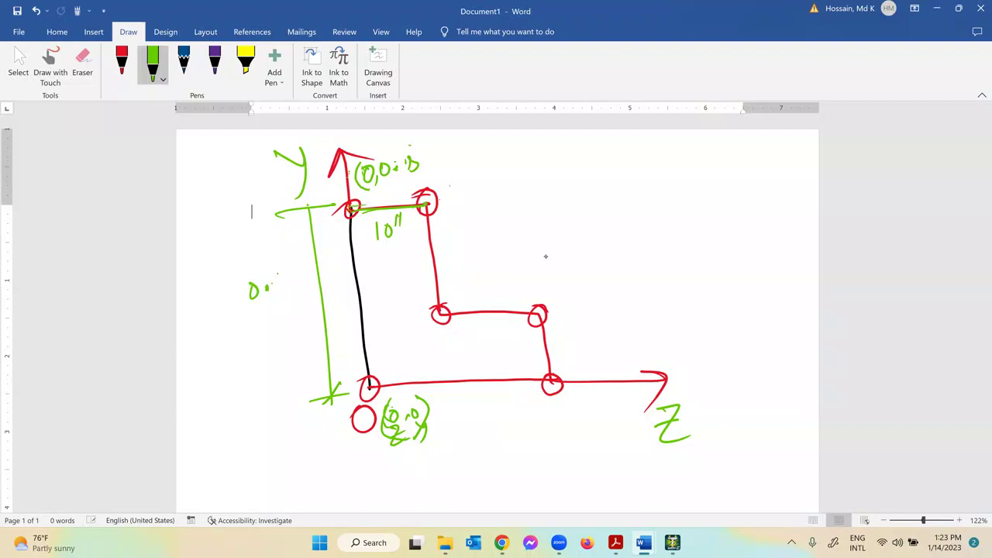
Label the top-right corner (0.25, 0.5) and write and circle 0.5 as the section height.
mouse_move(449, 187)
left_mouse_down()
mouse_move(445, 215)
mouse_move(451, 196)
mouse_move(476, 207)
left_mouse_up()
left_click_drag(476, 187, 495, 208)
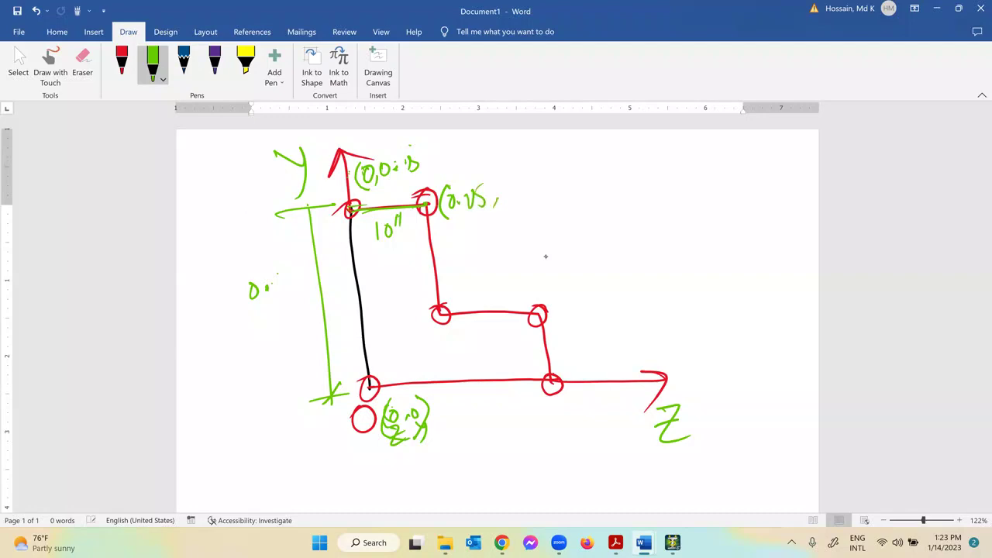
mouse_move(273, 273)
left_mouse_down()
mouse_move(283, 300)
mouse_move(282, 262)
left_mouse_up()
left_click_drag(312, 206, 313, 234)
left_click_drag(325, 356, 327, 383)
mouse_move(291, 265)
left_mouse_down()
mouse_move(243, 272)
mouse_move(283, 261)
left_mouse_up()
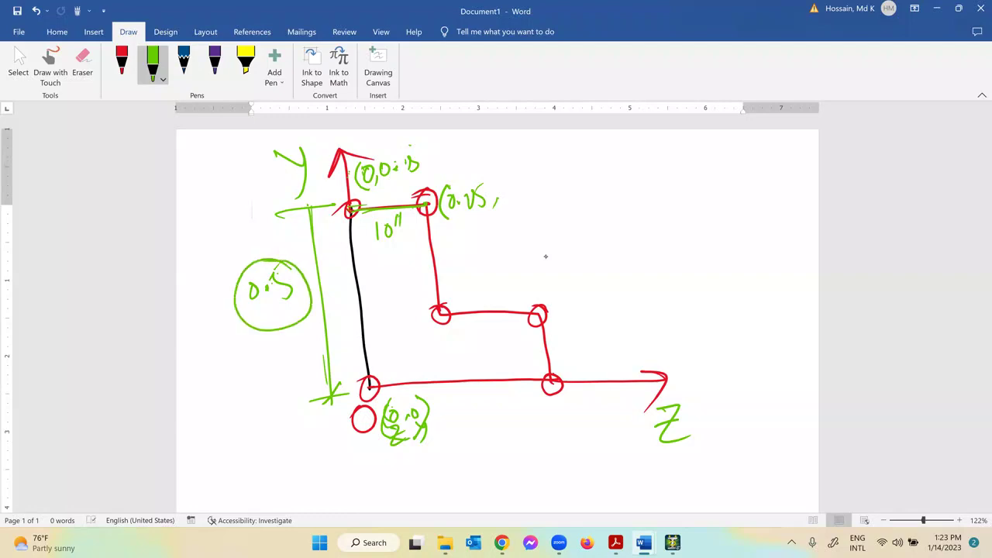
left_click_drag(399, 158, 408, 166)
mouse_move(423, 160)
left_mouse_down()
mouse_move(425, 180)
mouse_move(412, 160)
mouse_move(440, 196)
left_mouse_up()
left_click_drag(503, 184, 504, 198)
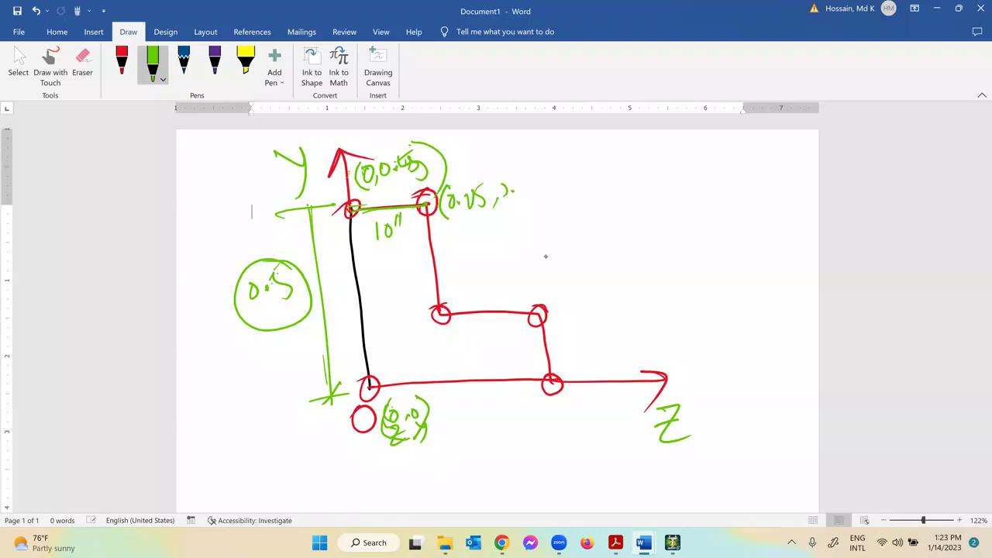
left_click_drag(517, 179, 514, 198)
mouse_move(511, 173)
left_mouse_down()
mouse_move(521, 172)
mouse_move(531, 202)
left_mouse_up()
Label the inner corner (0.25, 0.2), the bottom edge 0.5, and begin the right step corner label.
mouse_move(451, 287)
left_mouse_down()
mouse_move(464, 311)
mouse_move(466, 298)
mouse_move(488, 293)
left_mouse_up()
left_click_drag(498, 273, 509, 263)
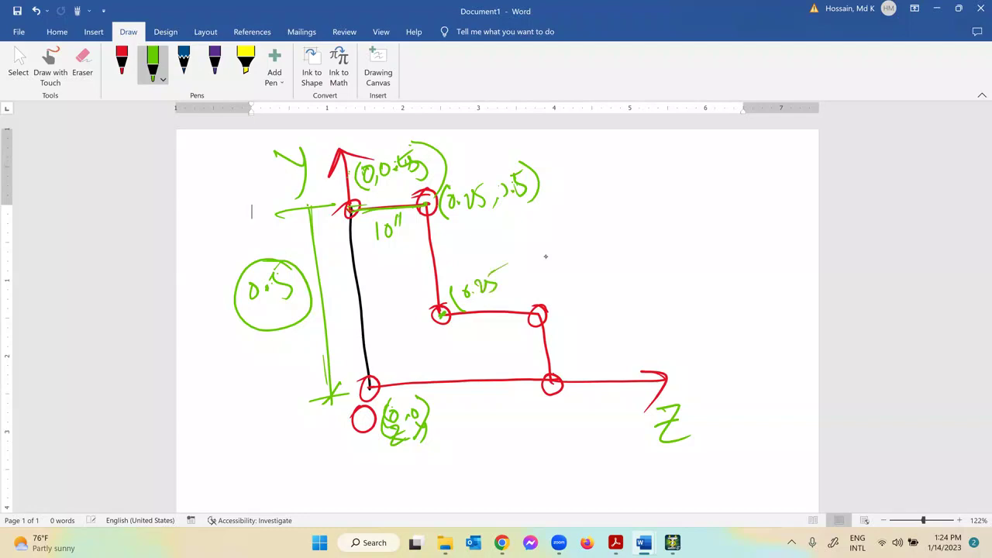
left_click_drag(555, 343, 570, 352)
mouse_move(505, 283)
left_mouse_down()
mouse_move(502, 294)
mouse_move(515, 268)
mouse_move(524, 277)
mouse_move(538, 262)
mouse_move(544, 271)
left_mouse_up()
mouse_move(549, 246)
left_mouse_down()
mouse_move(552, 281)
mouse_move(577, 319)
left_mouse_up()
left_click_drag(463, 393, 486, 413)
left_click_drag(485, 392, 496, 390)
left_click_drag(574, 302, 574, 303)
left_click(583, 311)
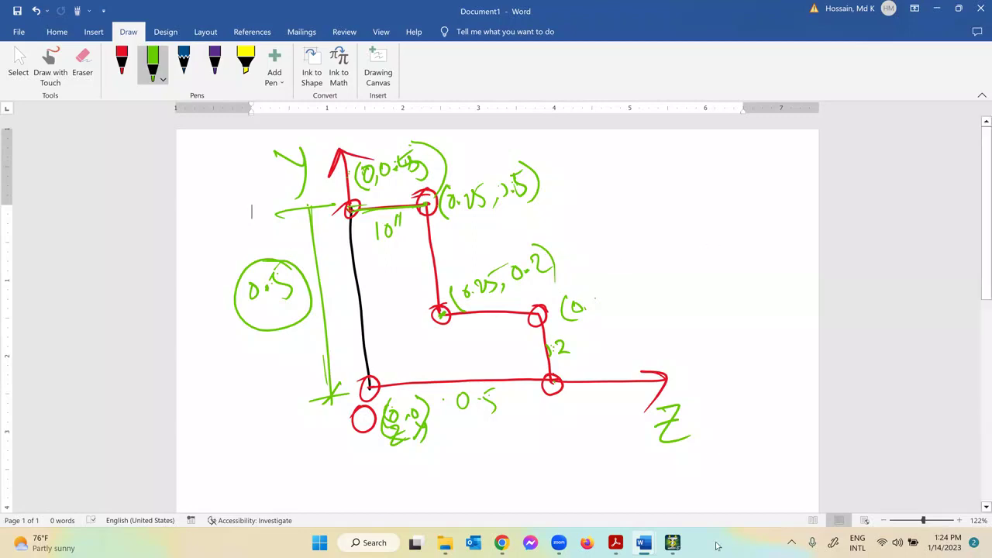
left_click(672, 543)
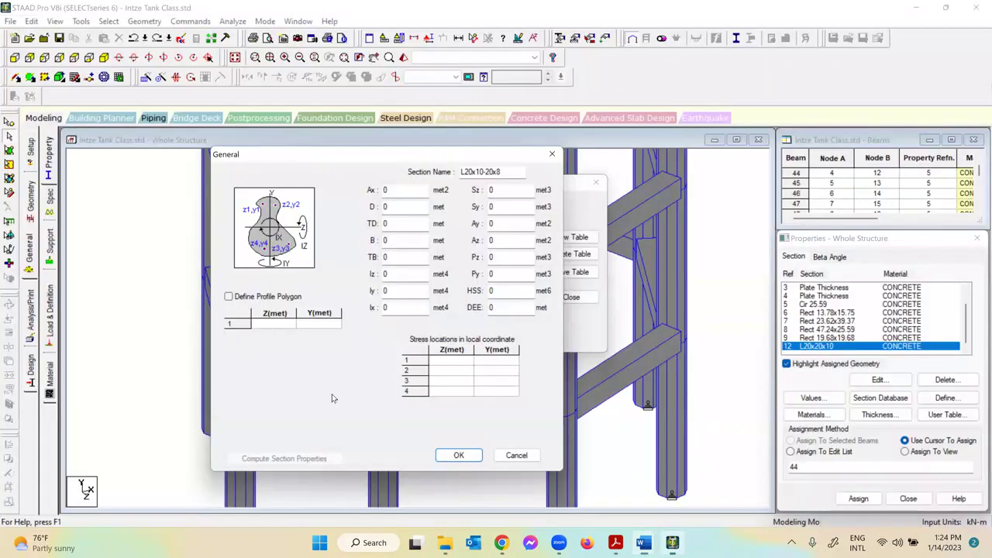
Turn on the profile polygon and enter points (0, 0) and (0, 0.5).
left_click(229, 297)
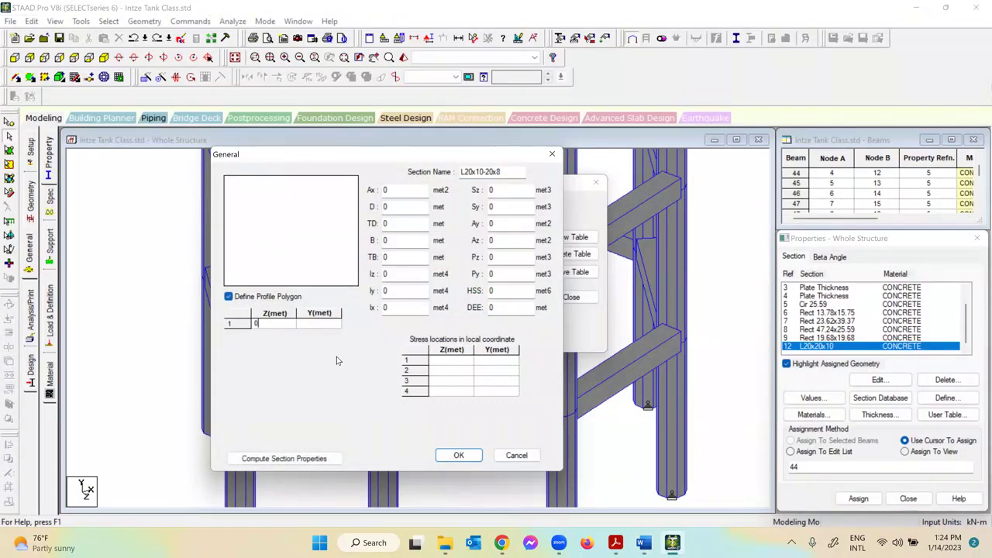
key("Tab")
key("Tab")
left_click(286, 325)
key("Return")
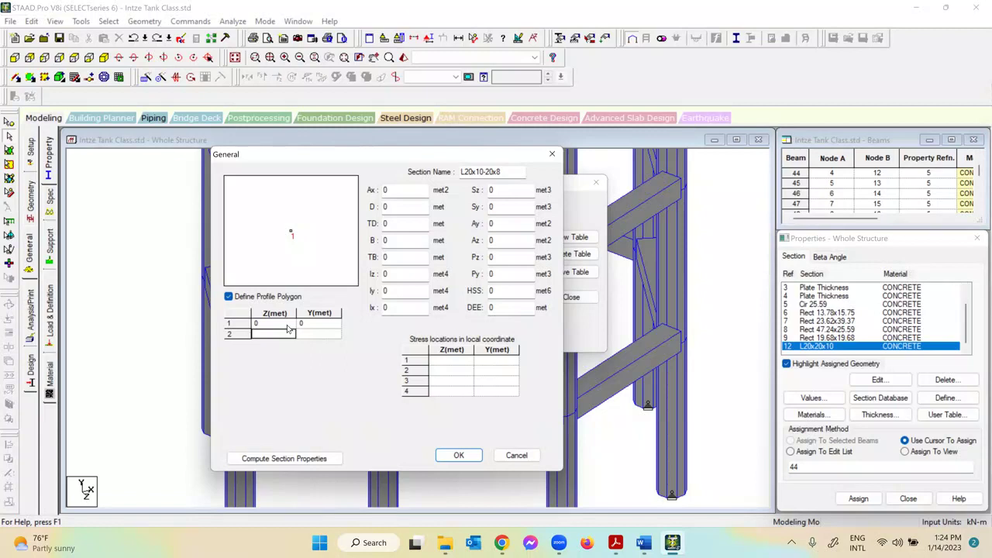
type("0.5")
key("BackSpace")
key("BackSpace")
key("Tab")
type("0.5")
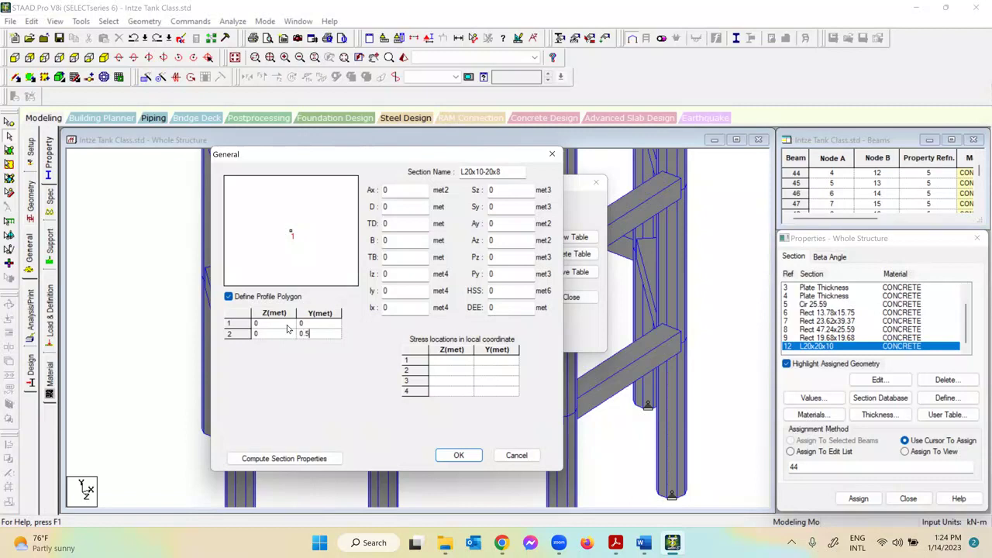
key("Tab")
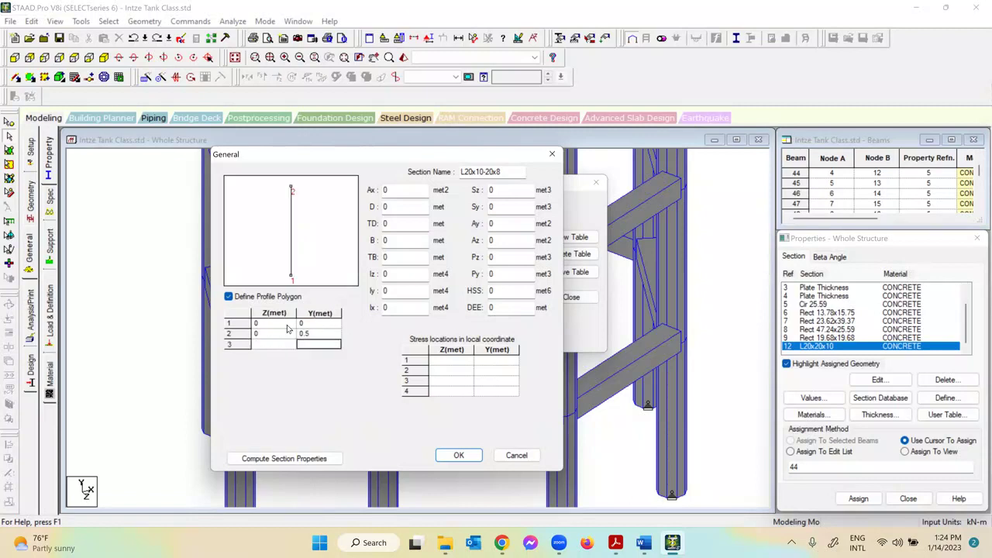
Enter points 3 and 4 as (0.25, 0.5), then bring the Word sketch forward for reference.
type("0.25")
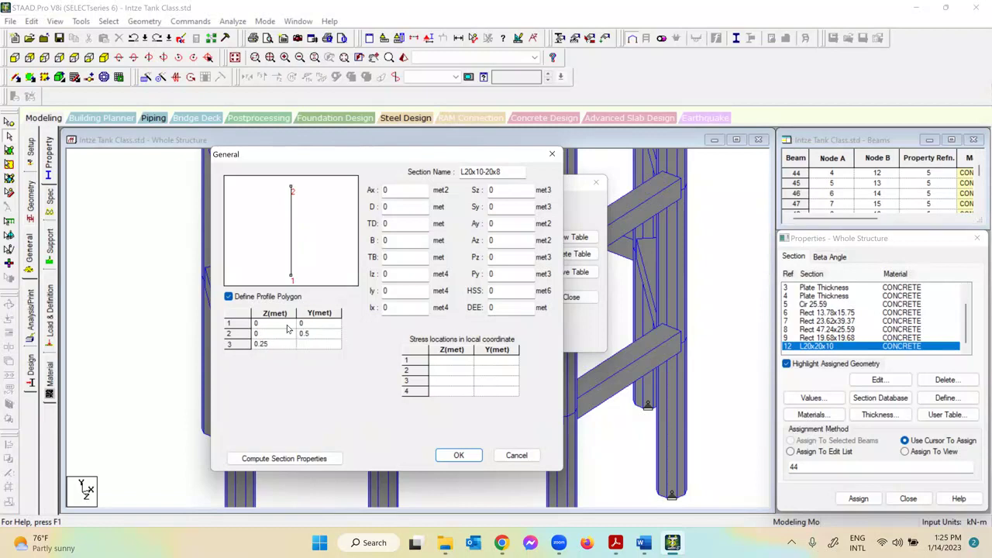
key("Tab")
type("0.5")
key("Return")
key("Tab")
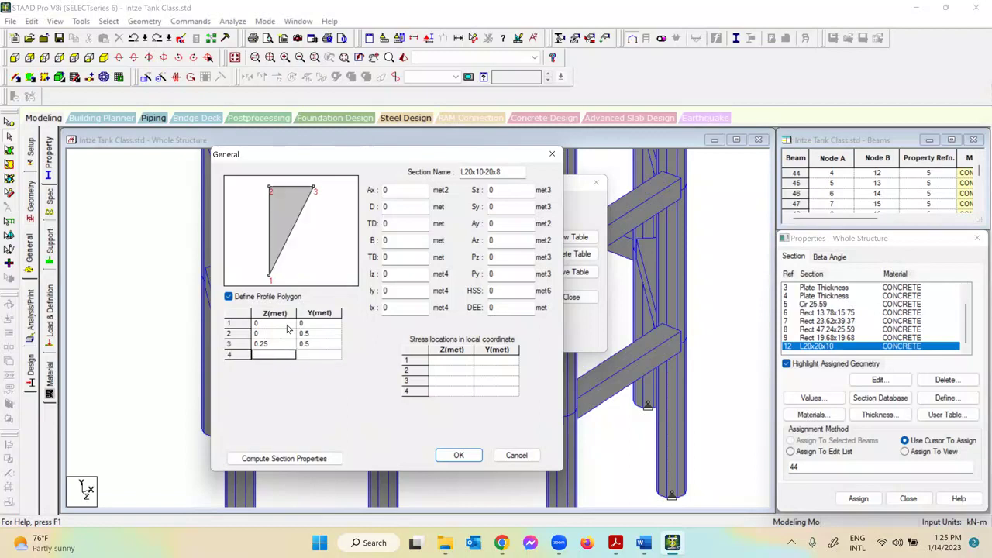
type("0.25")
key("Tab")
type("0.5")
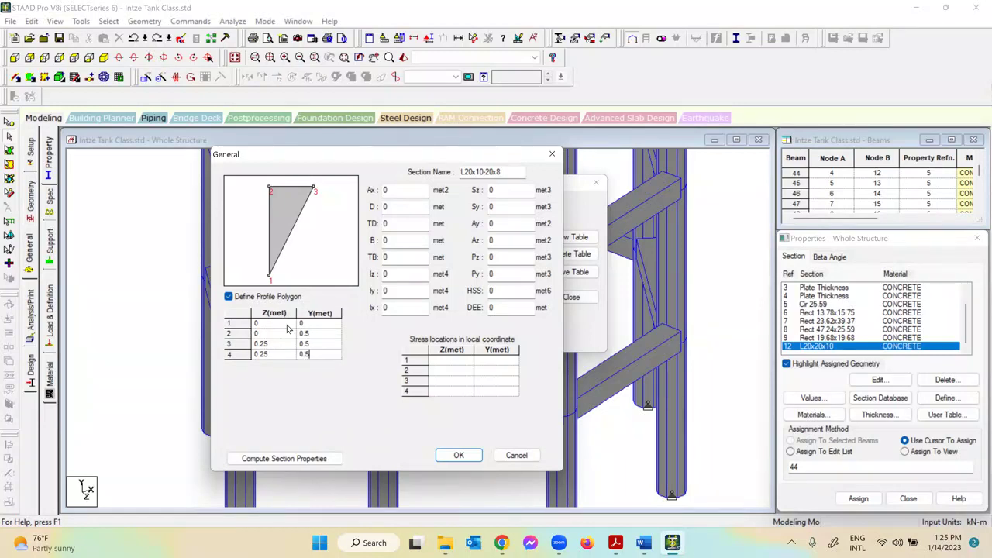
key("Tab")
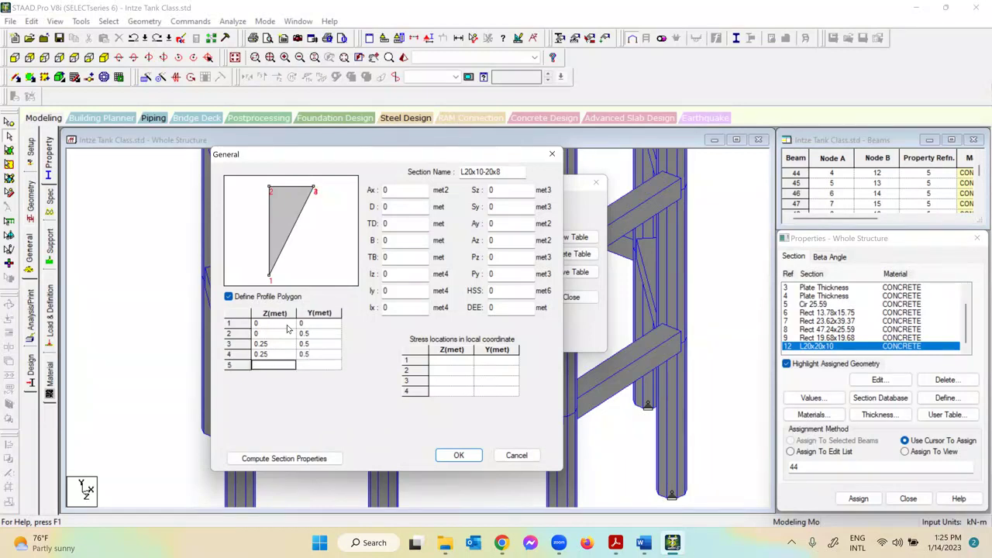
left_click(643, 542)
left_click(677, 480)
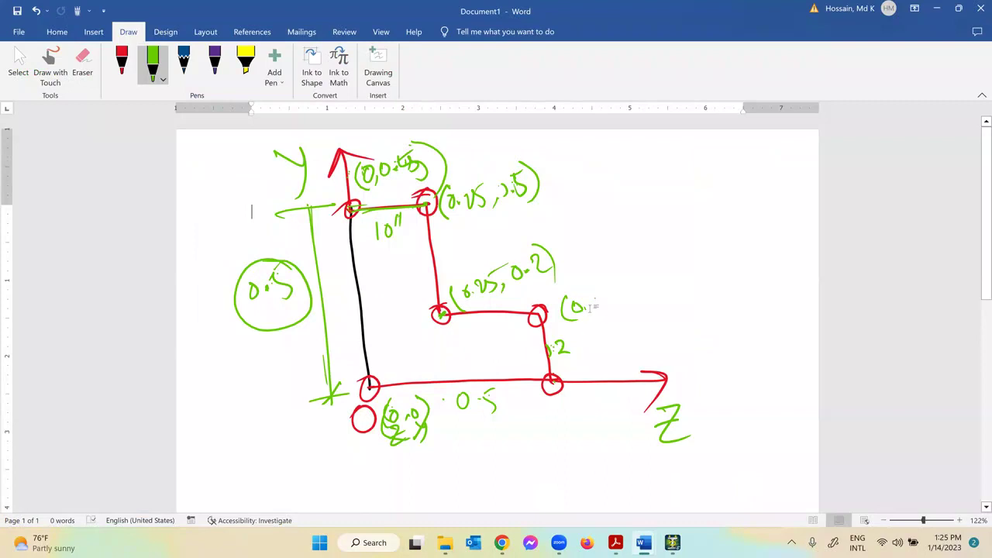
Add polygon point 5 at (.5, 0.25) and point 6 at (.5, 0).
left_click(672, 542)
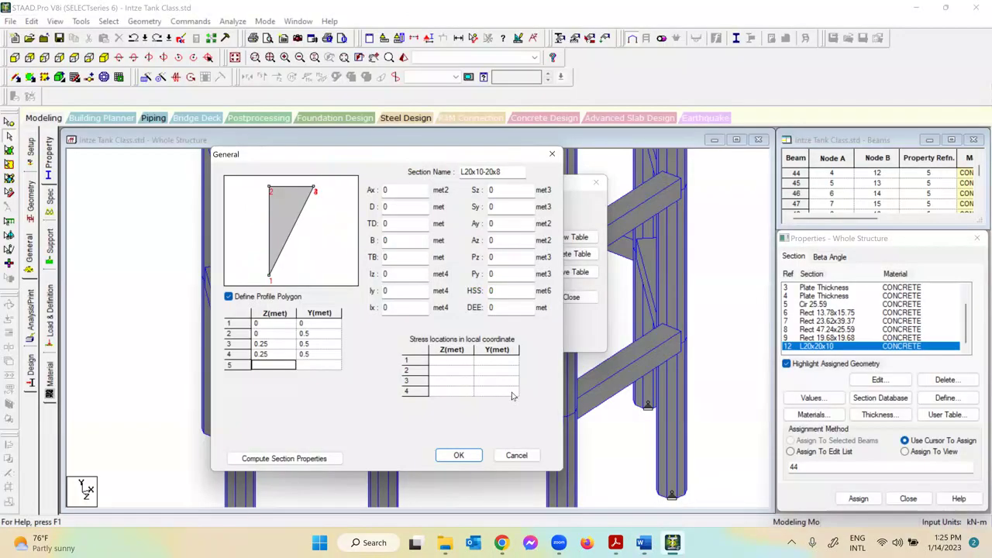
type(".5")
key("Tab")
type("0.25")
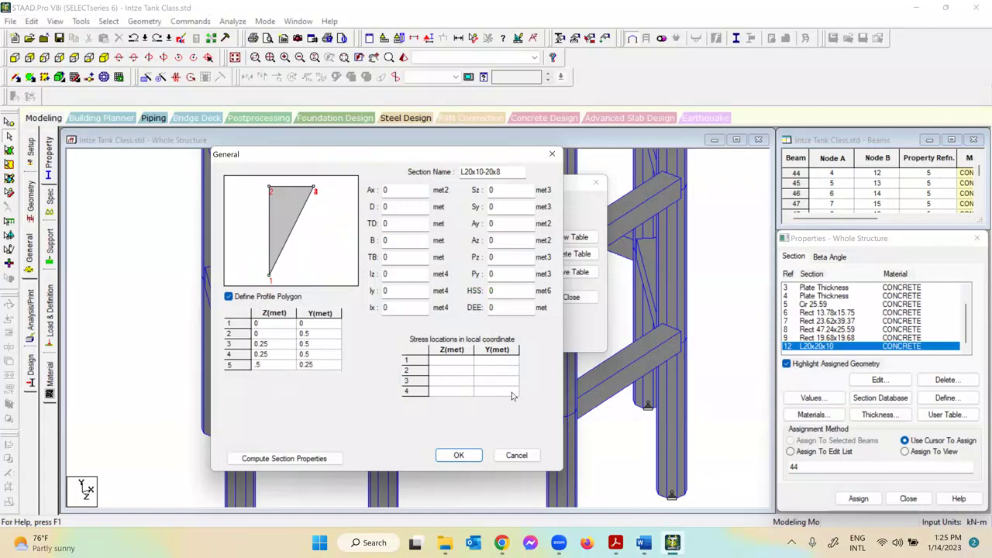
key("Tab")
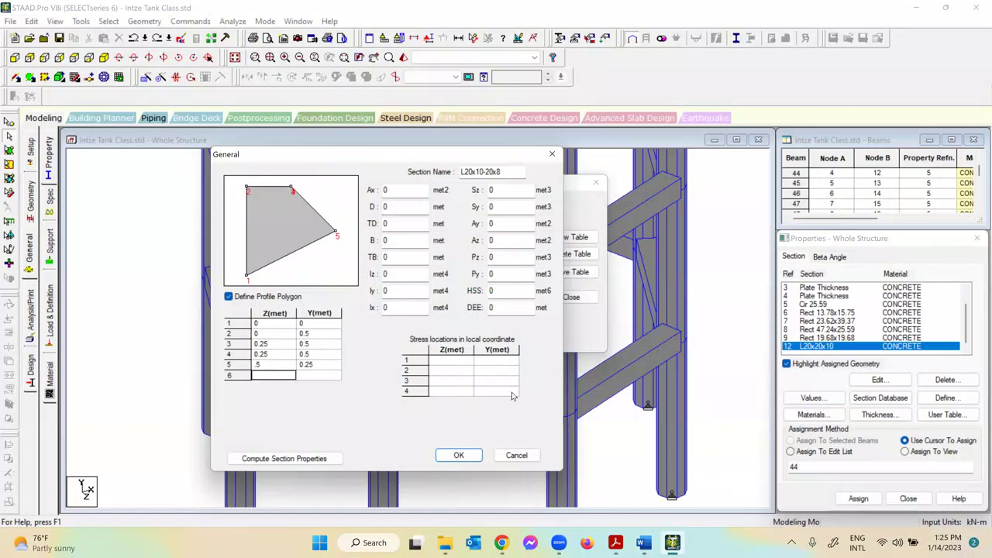
type(".5")
key("Tab")
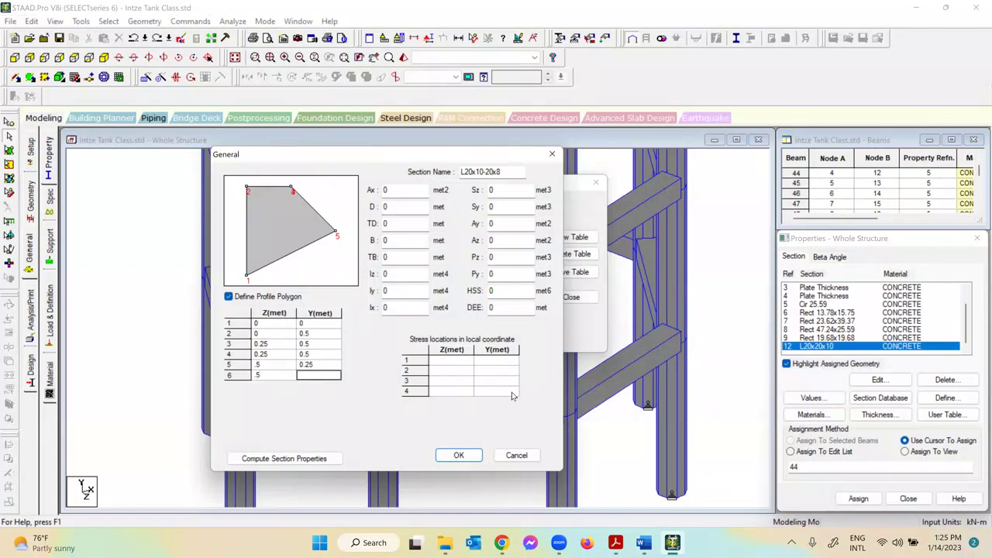
type("0")
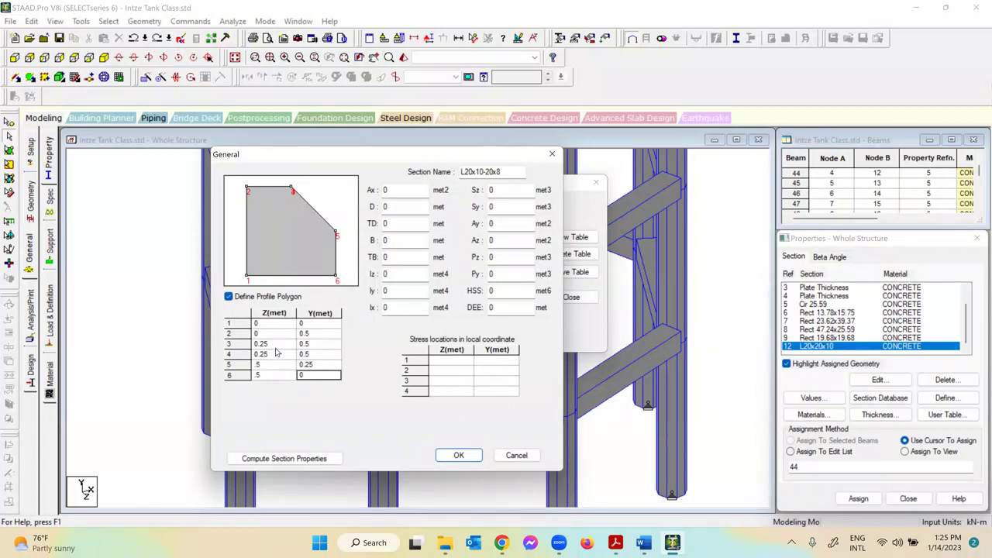
Recheck the Word sketch, then return to STAAD and select point 4's Y cell.
left_click(679, 543)
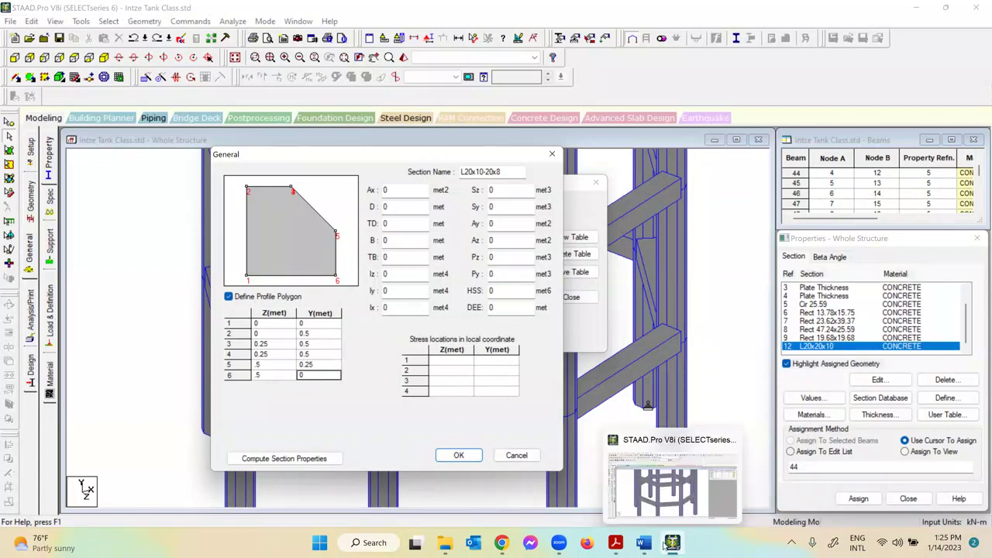
mouse_move(643, 542)
left_click(719, 484)
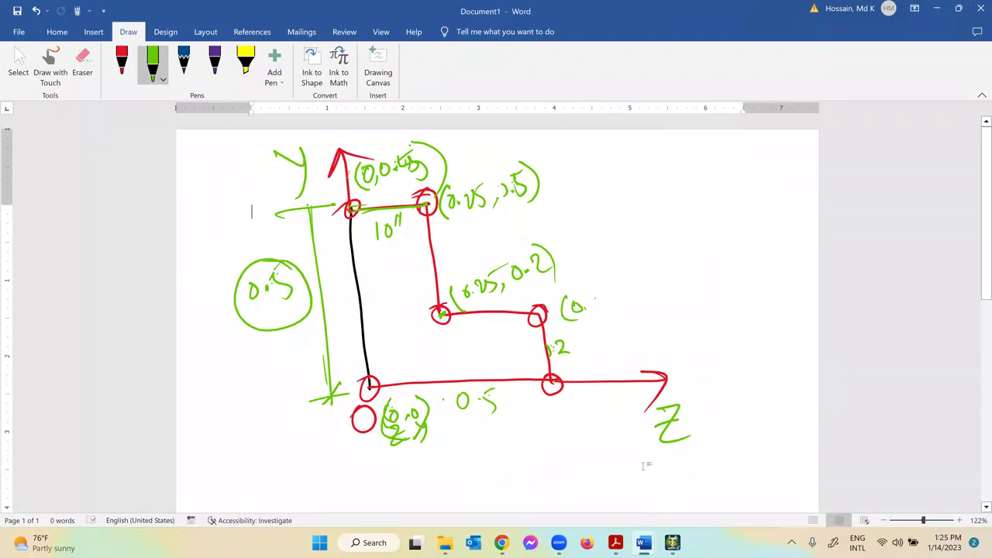
left_click(673, 542)
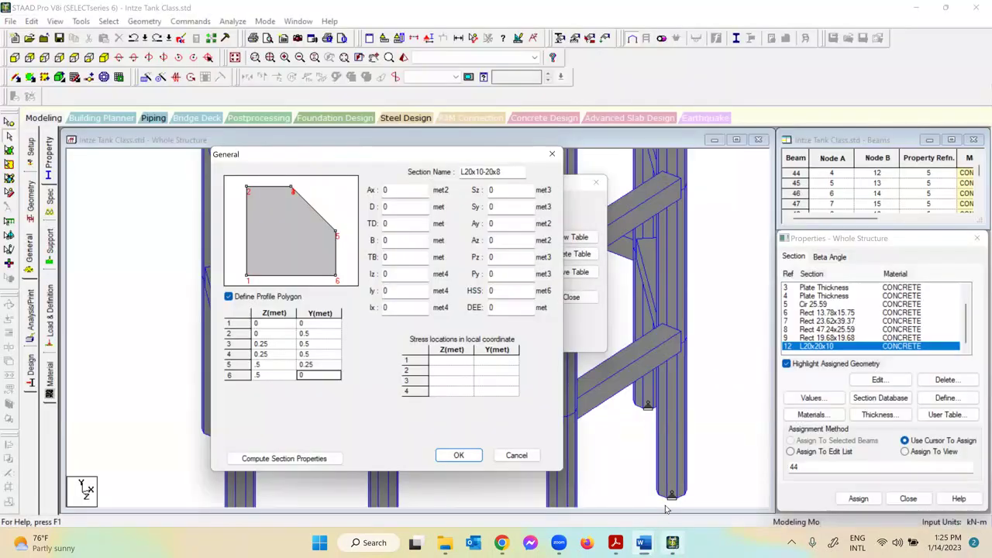
left_click(324, 356)
Change point 4's Y to .2 and point 5's Y to 0.2 in the profile polygon.
left_click(324, 355)
key("BackSpace")
key("BackSpace")
key("BackSpace")
type(".2")
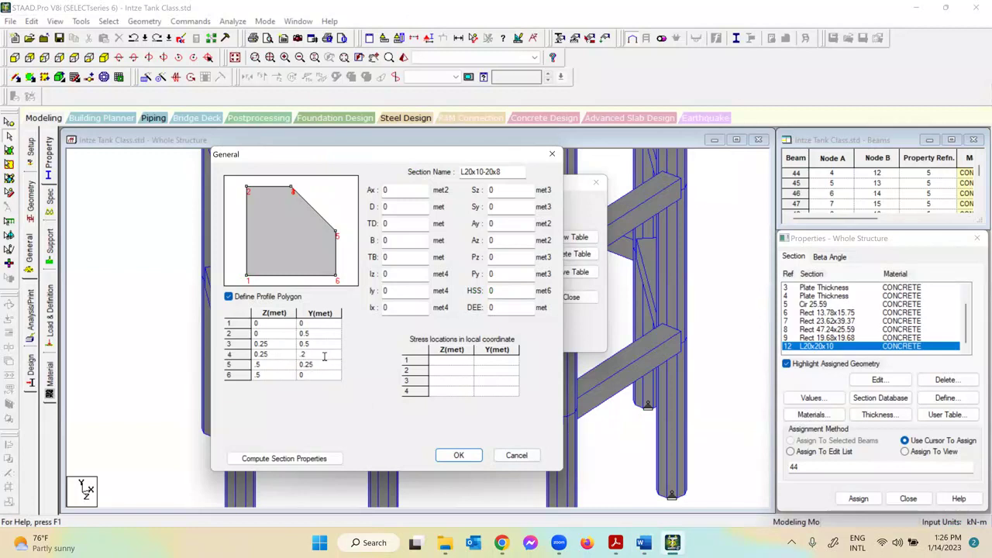
key("Tab")
left_click(317, 368)
key("Tab")
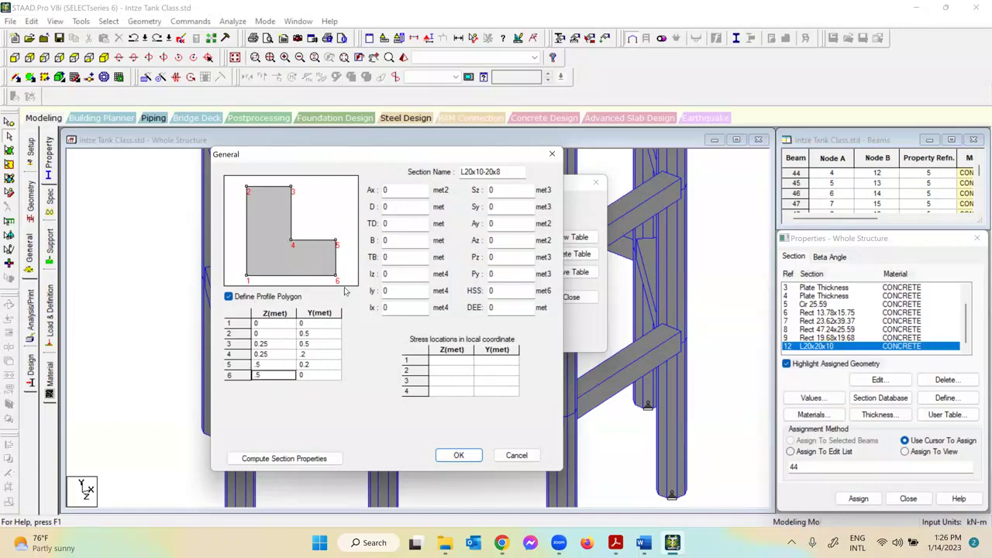
Compute the L20x10-20x8 section properties (Ax 0.175 m²) and accept the section.
left_click(293, 459)
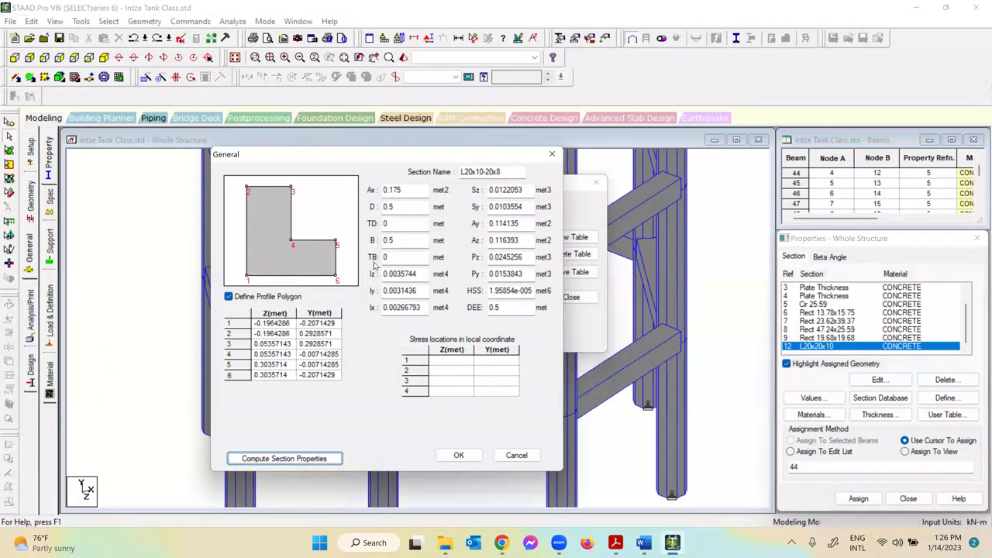
left_click(468, 457)
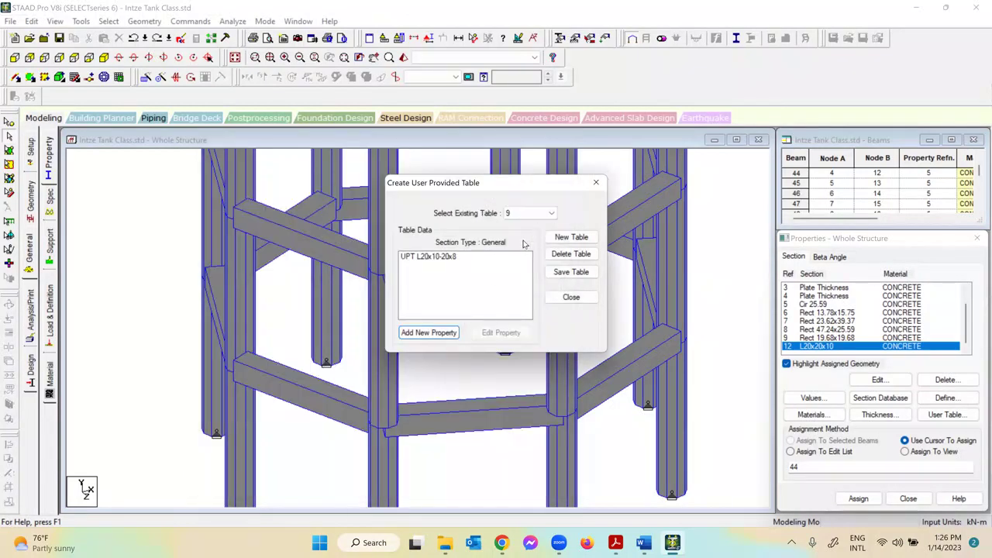
Close the user table editor, pan the view, and select then deselect column beam 46.
left_click(571, 297)
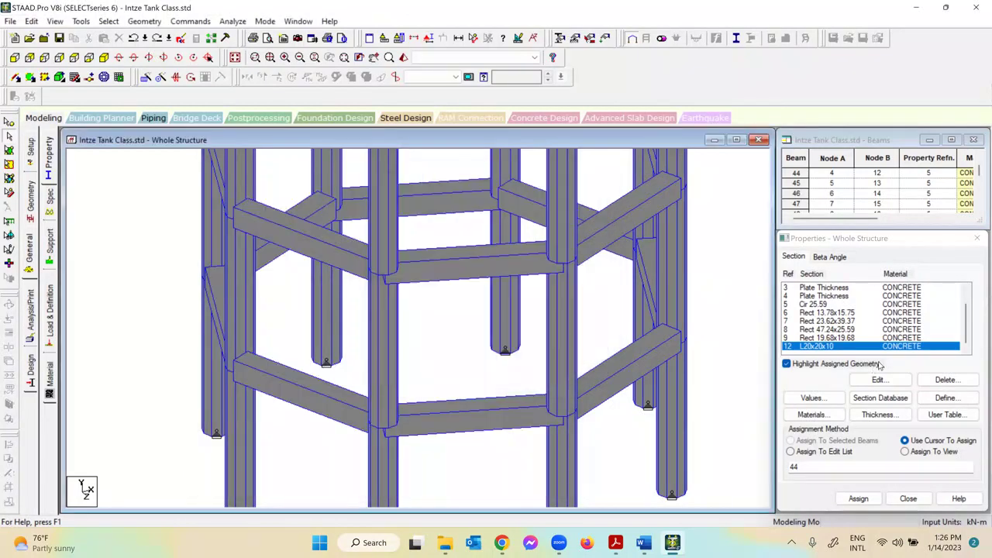
middle_click_drag(527, 328, 386, 369)
left_click(362, 338)
left_click(456, 411)
left_click(364, 322)
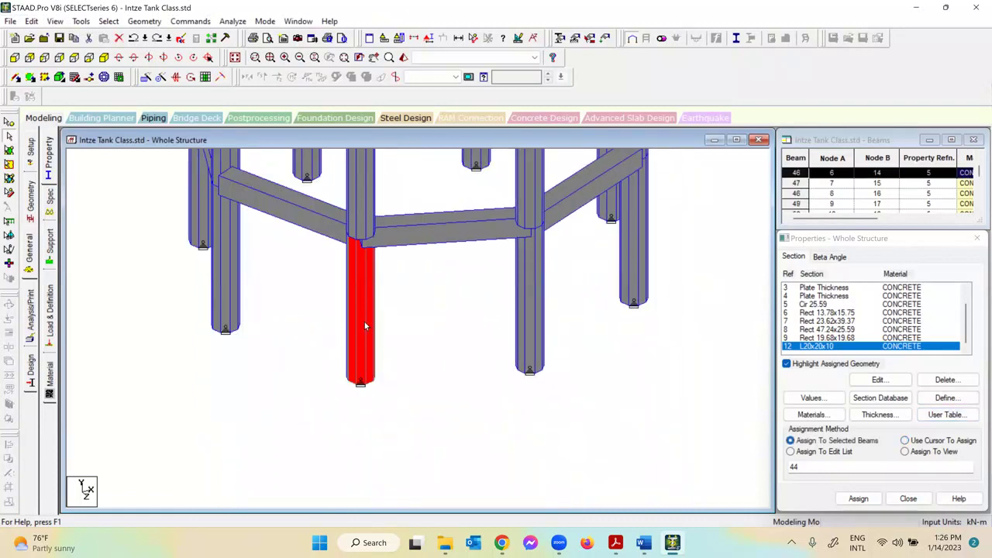
left_click(704, 382)
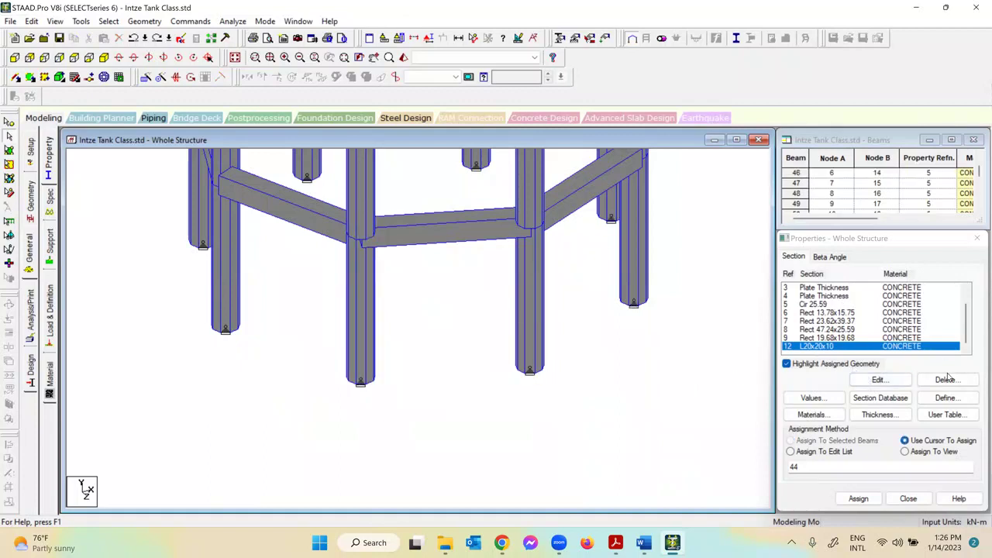
Glance at the beta angle settings, then open User Table showing table 1's UPT LColumn.
left_click(815, 257)
left_click(793, 256)
left_click(955, 418)
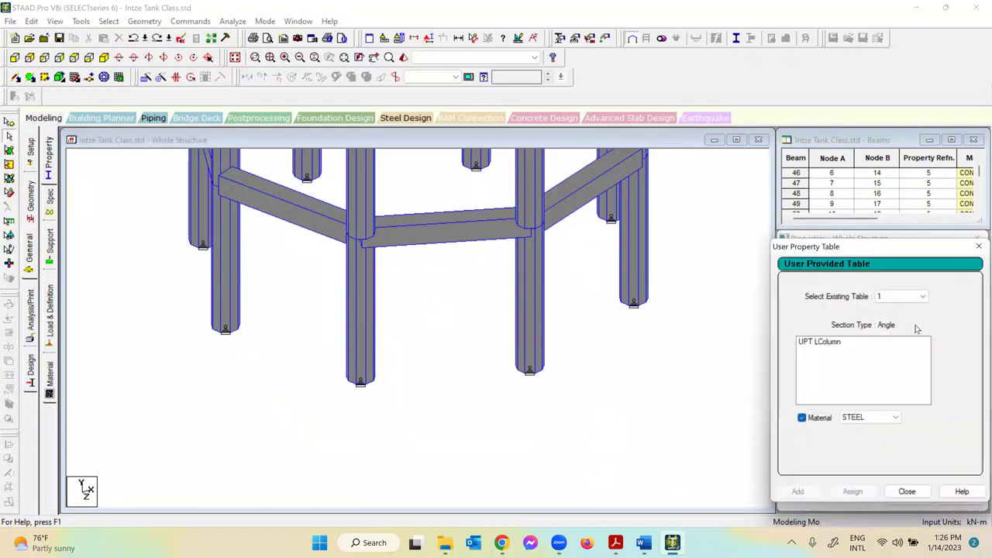
Choose user table 9 and select its UPT L20x10-20x8 section.
left_click_drag(910, 249, 804, 203)
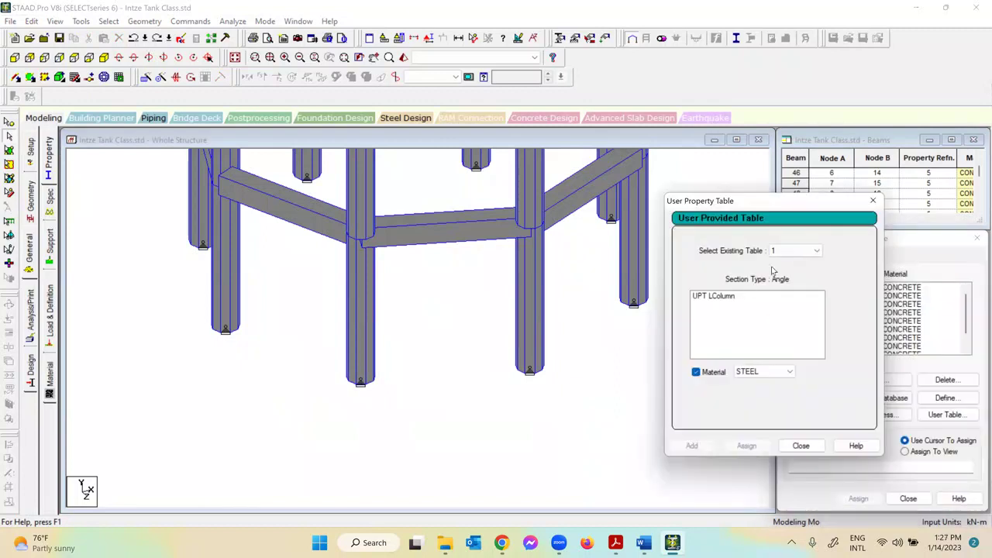
left_click(803, 250)
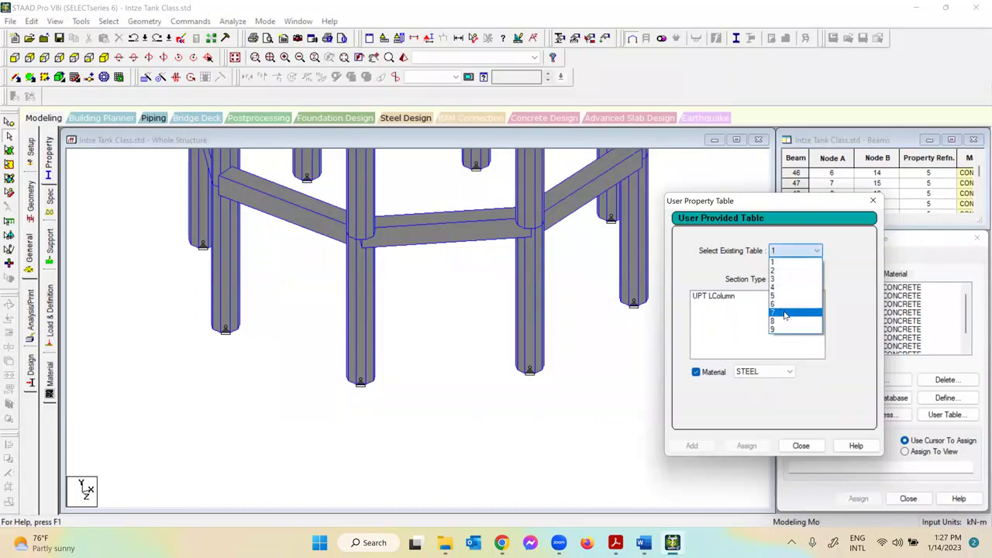
left_click(785, 314)
left_click(806, 250)
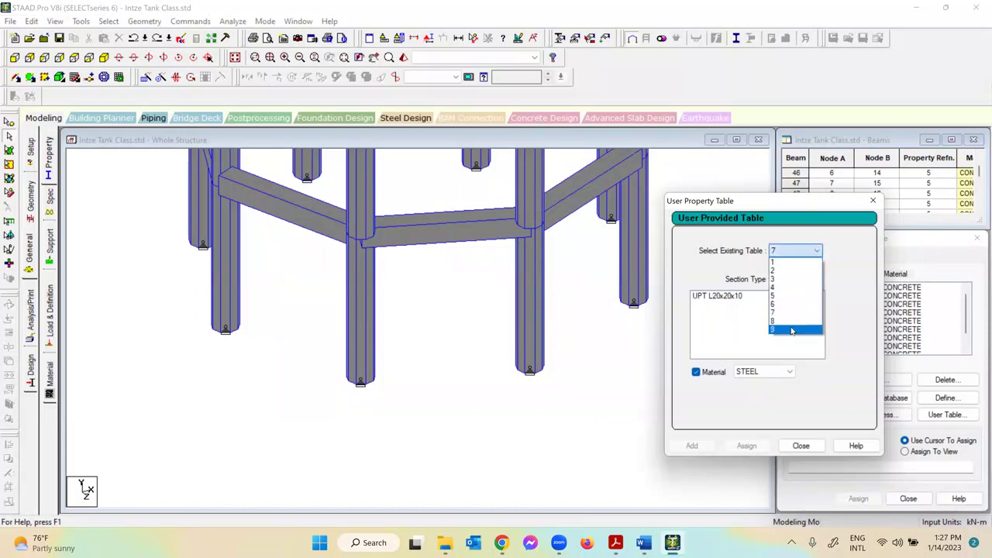
left_click(792, 330)
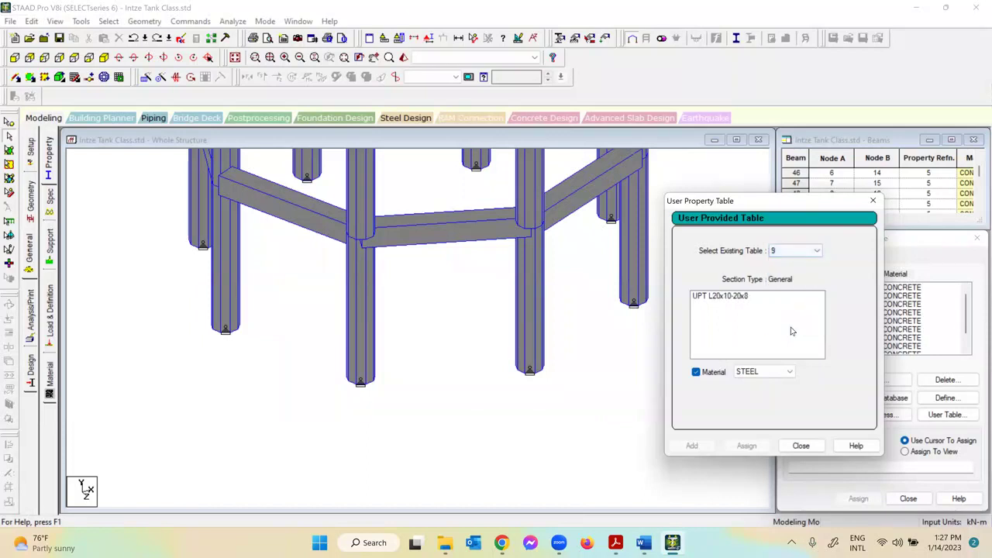
left_click(804, 251)
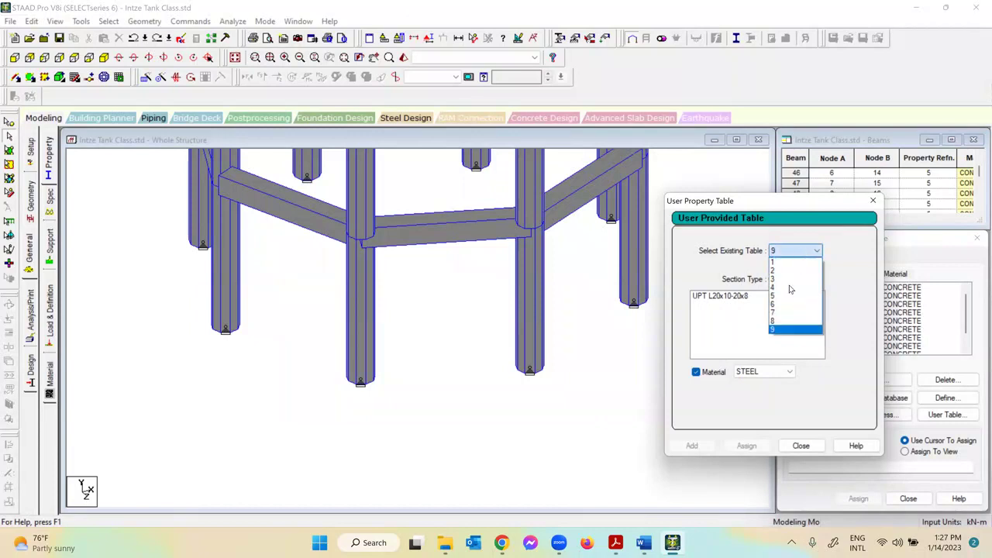
left_click(785, 331)
left_click(743, 298)
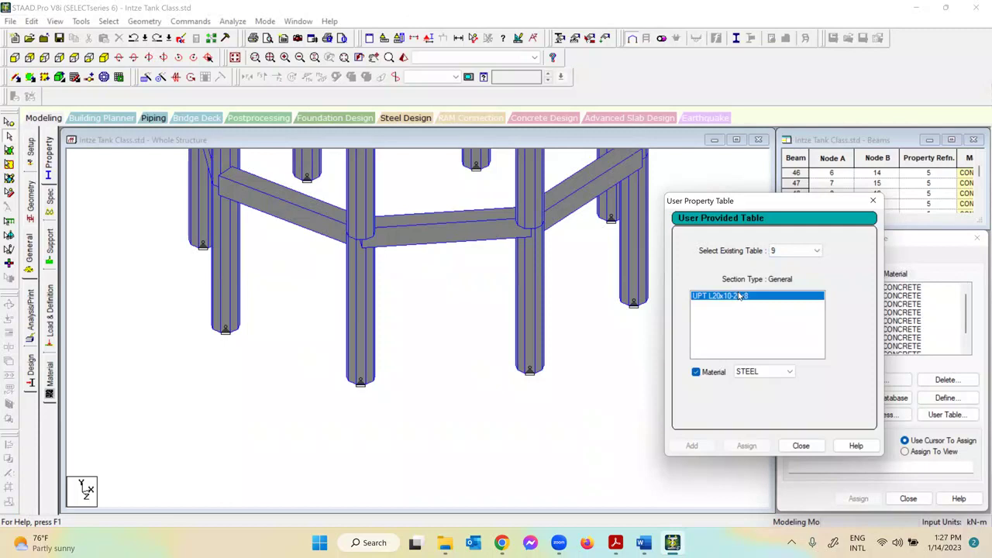
Set the material to CONCRETE, add the section as property 13, and close the chooser.
left_click(760, 371)
left_click(785, 371)
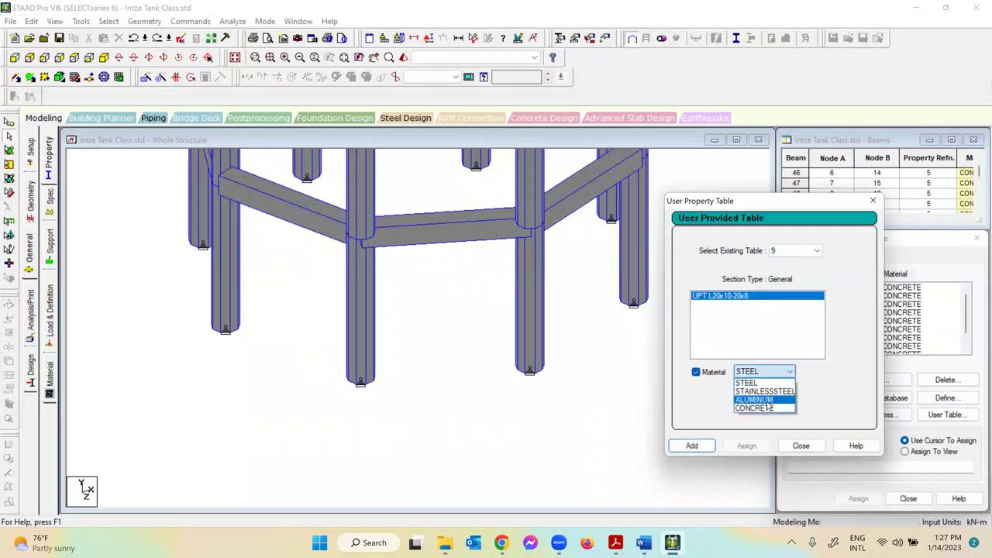
left_click(769, 408)
left_click(692, 446)
left_click(801, 445)
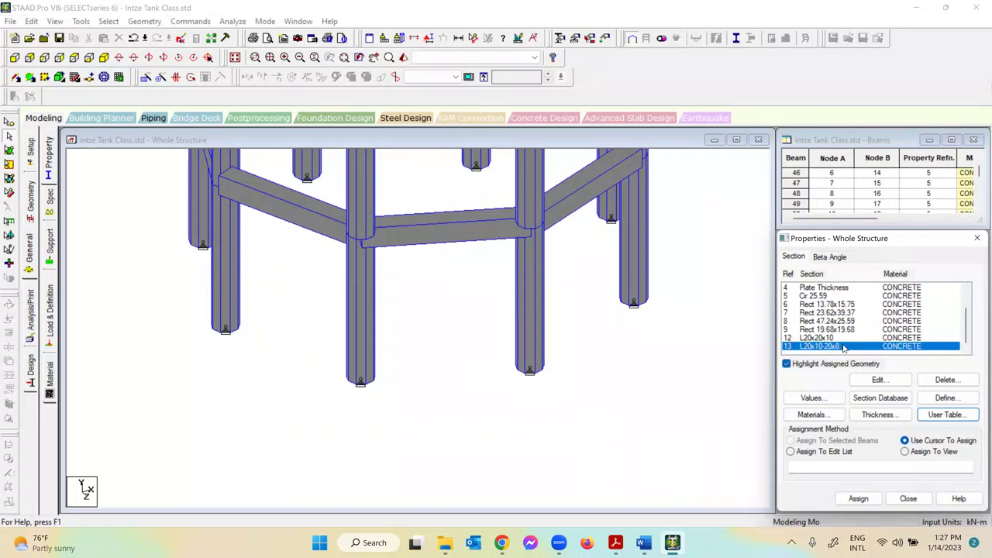
Select column beam 46 and assign it property 13, the L20x10-20x8 angle, confirming Yes.
left_click(361, 314)
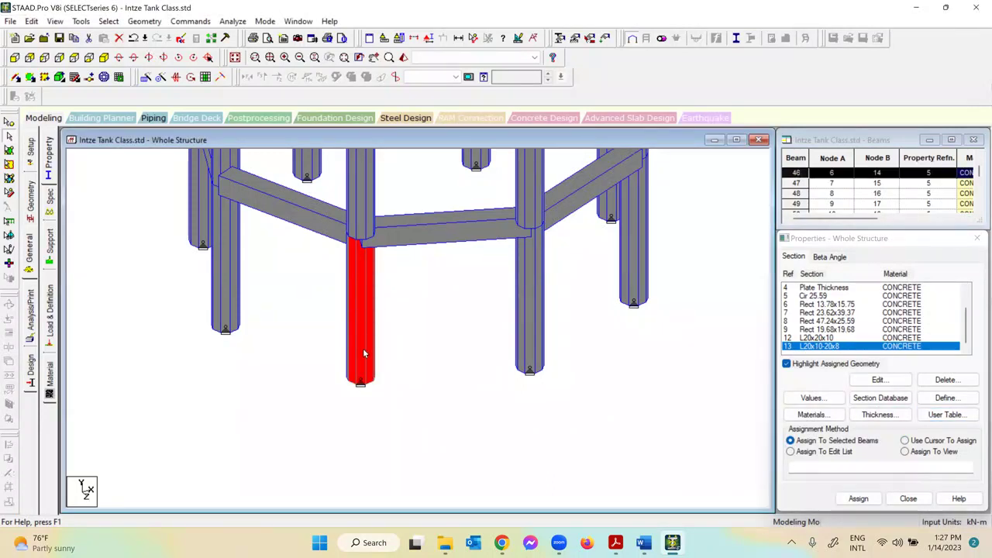
middle_click_drag(414, 337, 445, 343)
scroll(442, 376, "up", 3)
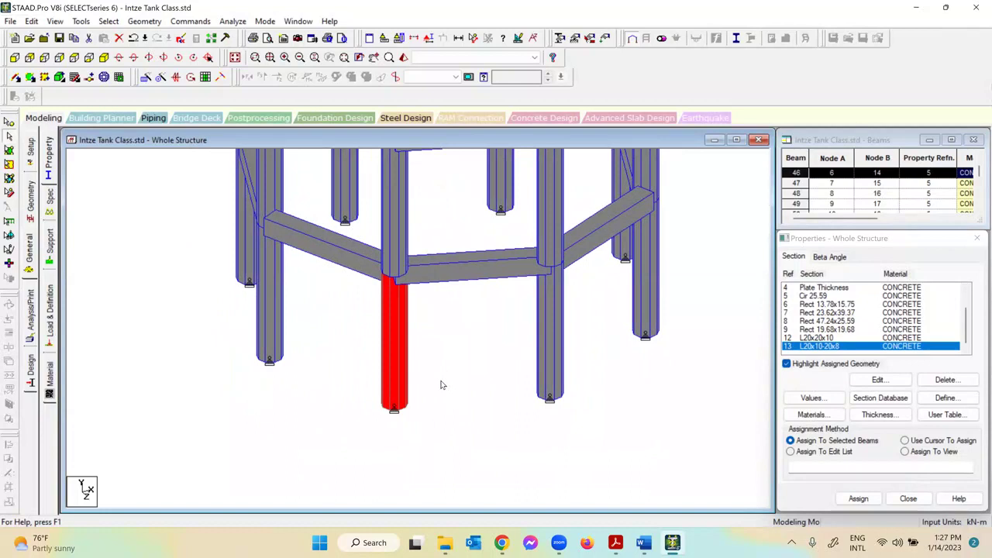
scroll(465, 383, "up", 2)
scroll(458, 250, "down", 4)
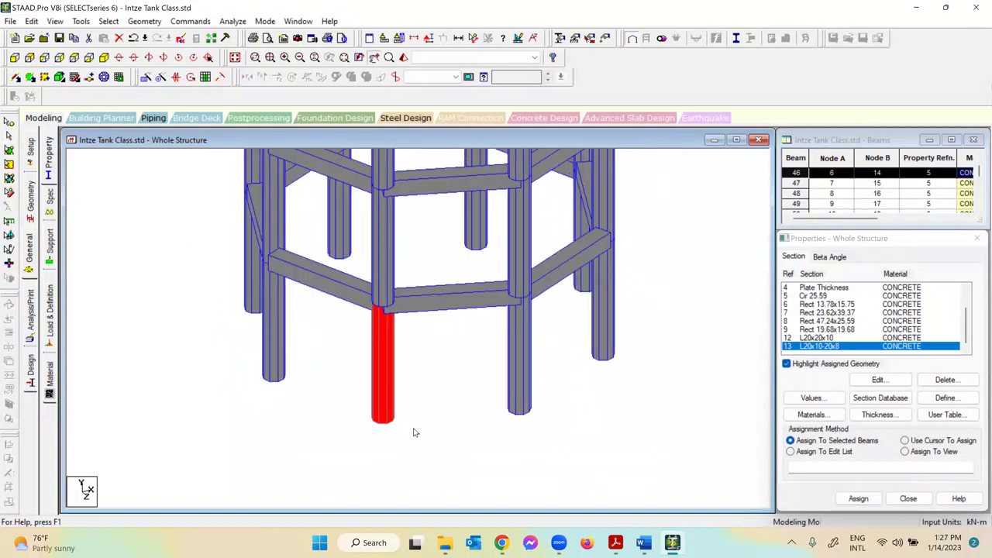
scroll(401, 328, "down", 1)
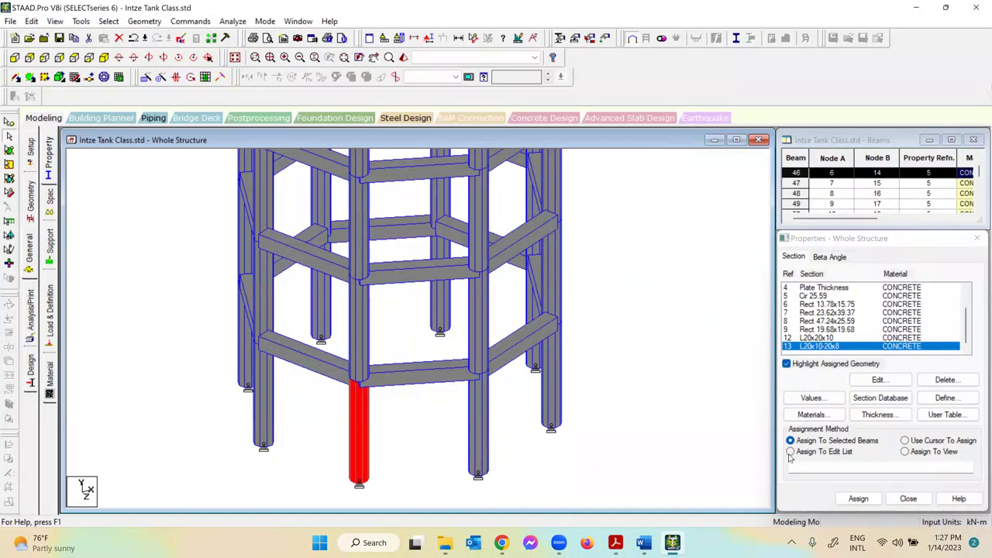
left_click(861, 498)
left_click(898, 405)
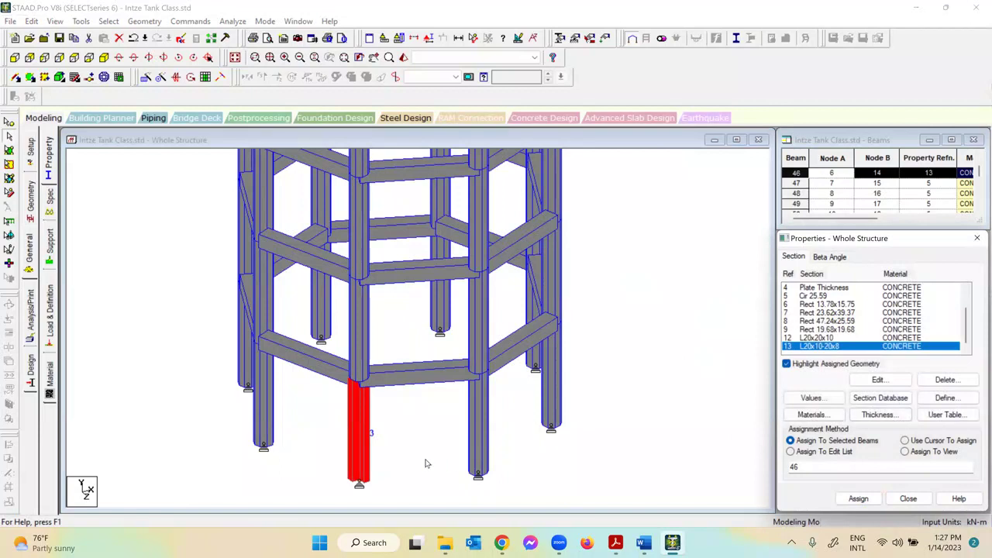
Switch to assigning by picking members and pick the lower column, beam 46.
left_click(905, 440)
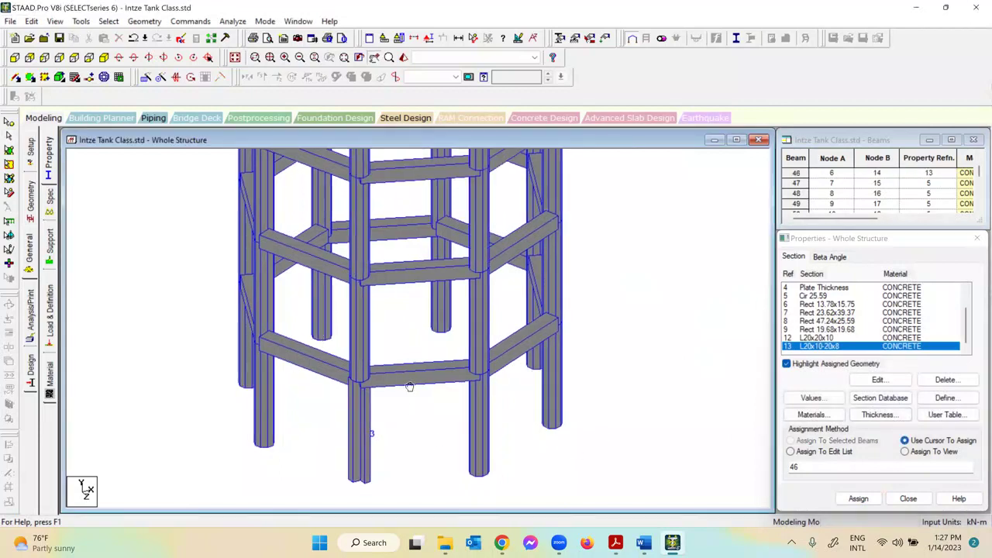
scroll(410, 387, "up", 5)
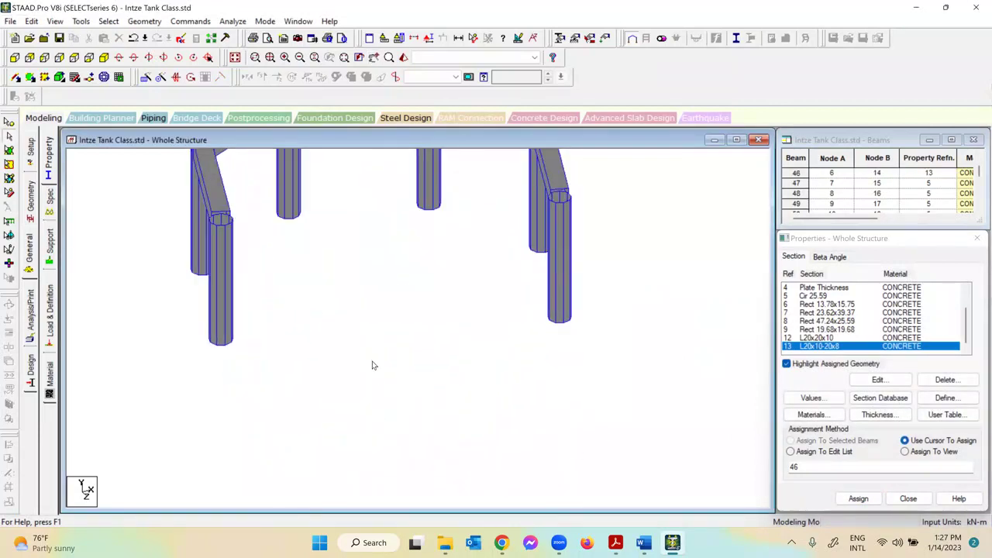
scroll(372, 365, "down", 3)
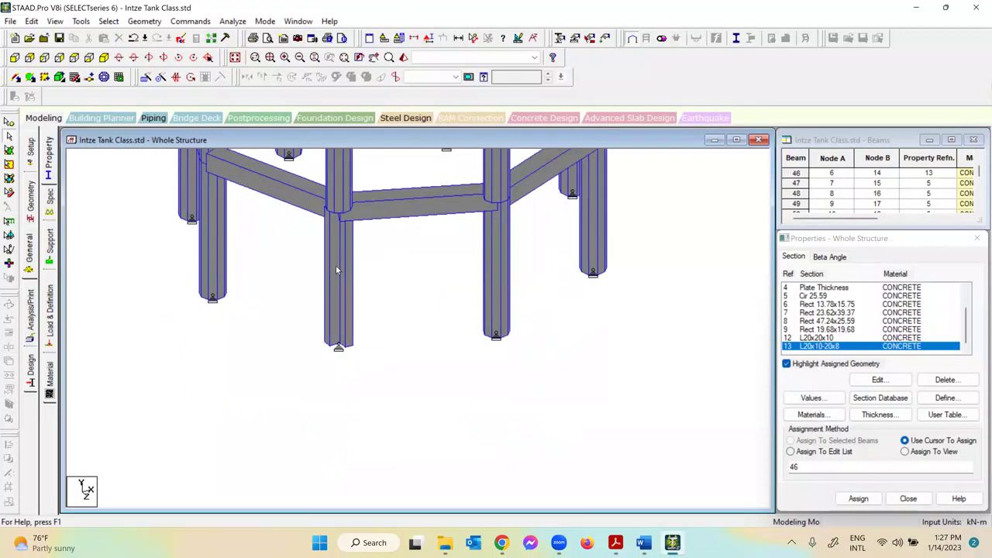
scroll(335, 287, "up", 2)
scroll(330, 369, "up", 2)
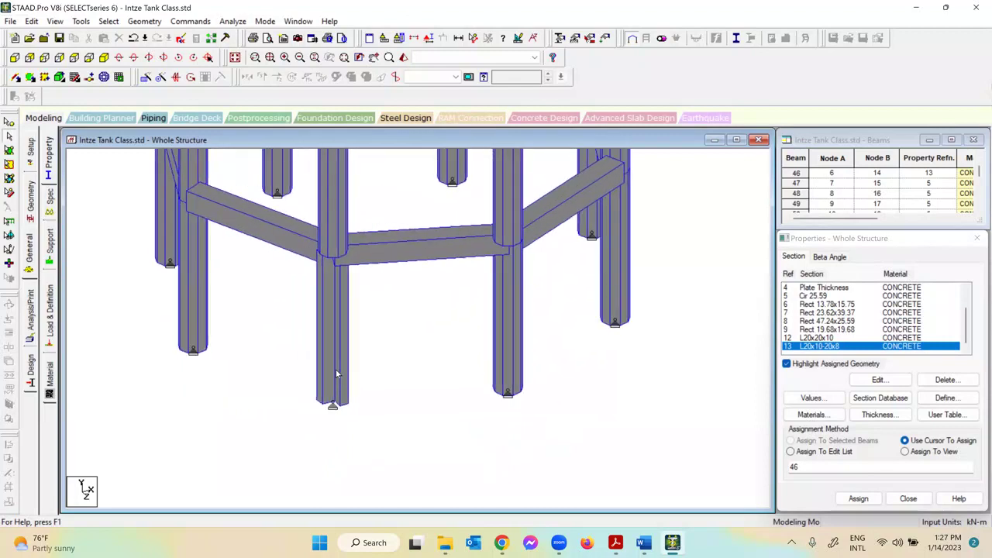
scroll(336, 374, "up", 3)
scroll(359, 365, "down", 4)
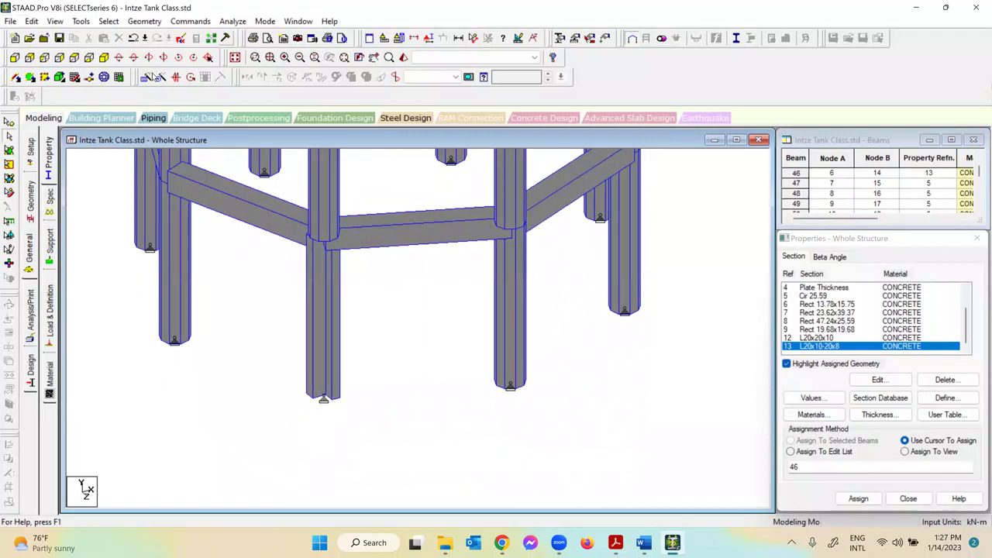
left_click(324, 291)
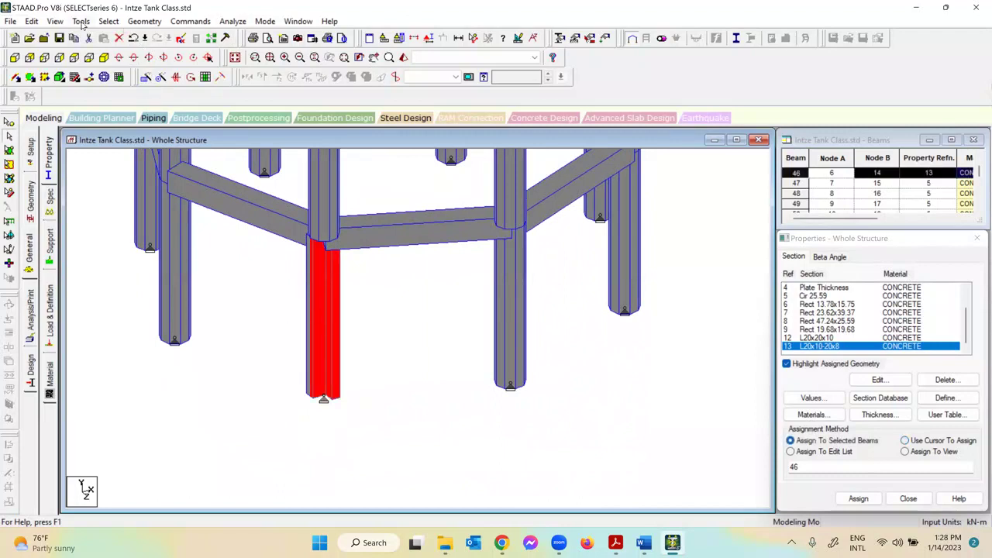
Display beam 46 alone and rotate and pan to inspect its L-shaped angle section.
left_click(55, 21)
left_click(85, 60)
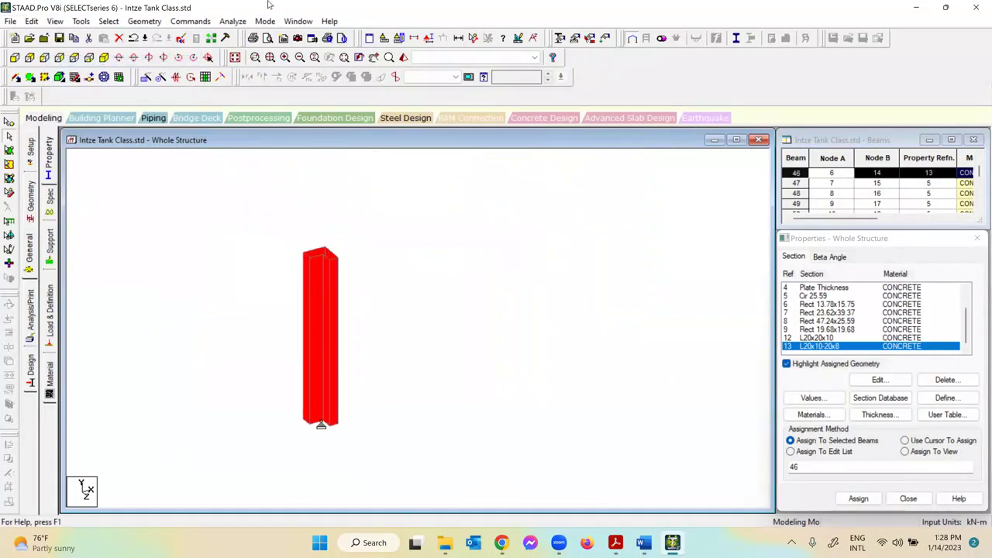
left_click(163, 57)
left_click_drag(397, 397, 471, 398)
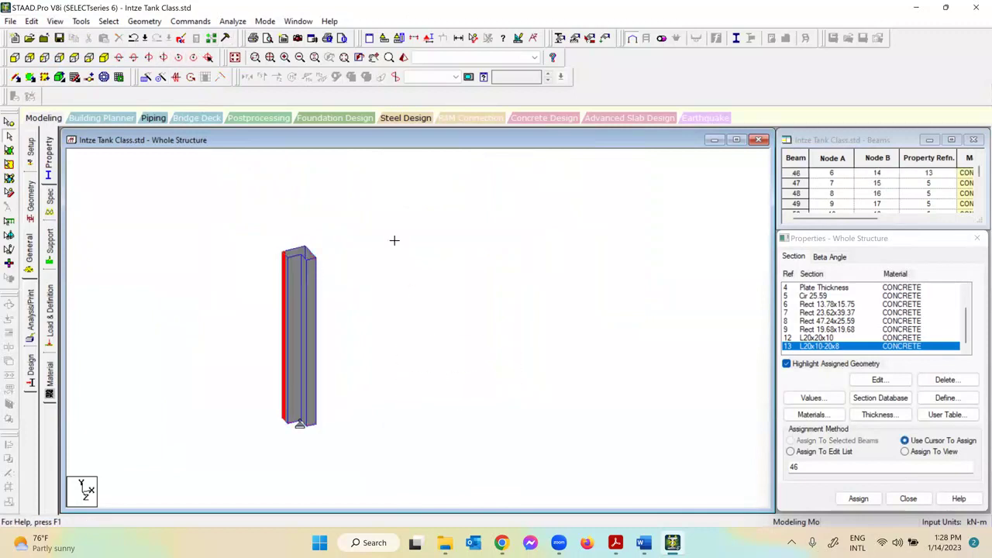
middle_click(481, 355)
left_click_drag(481, 354, 400, 390)
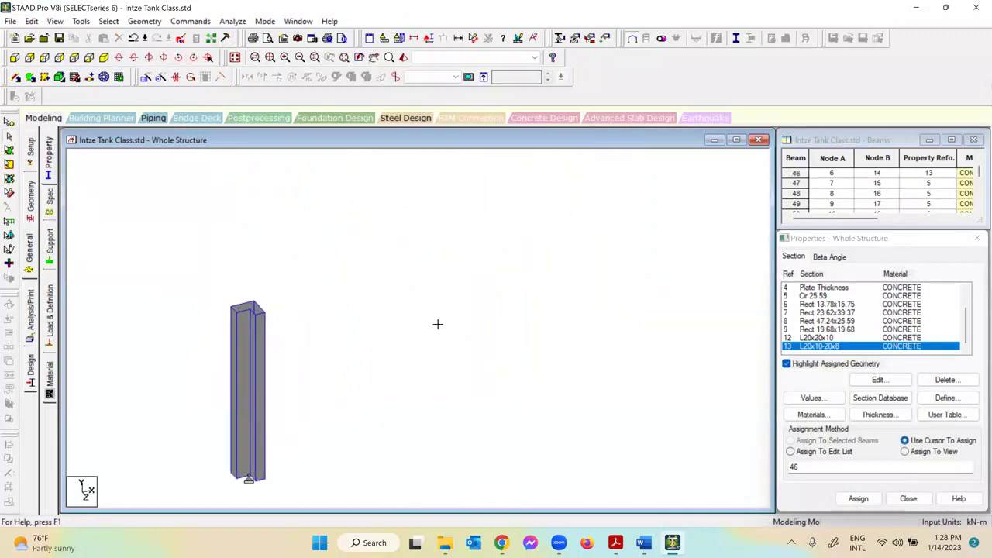
left_click_drag(545, 246, 395, 362)
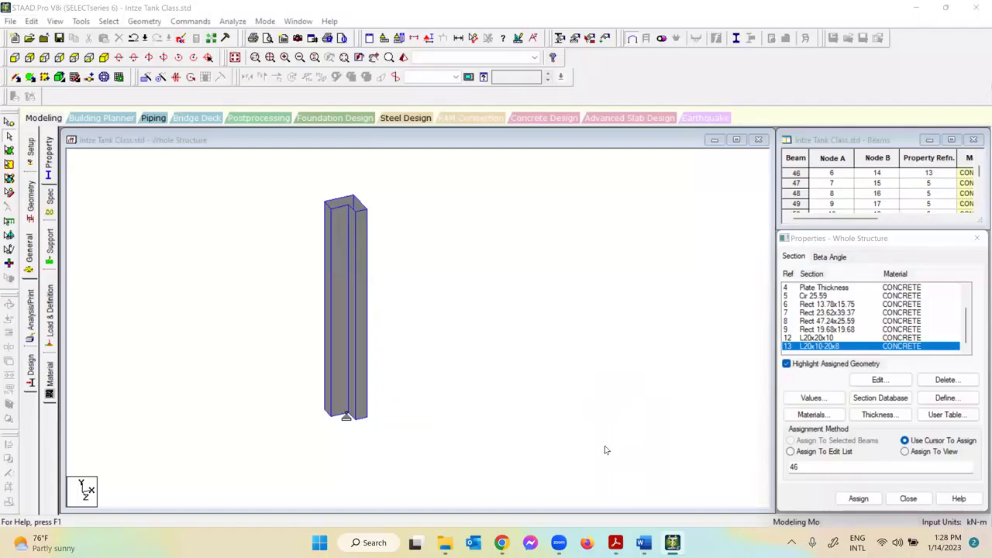
left_click(888, 416)
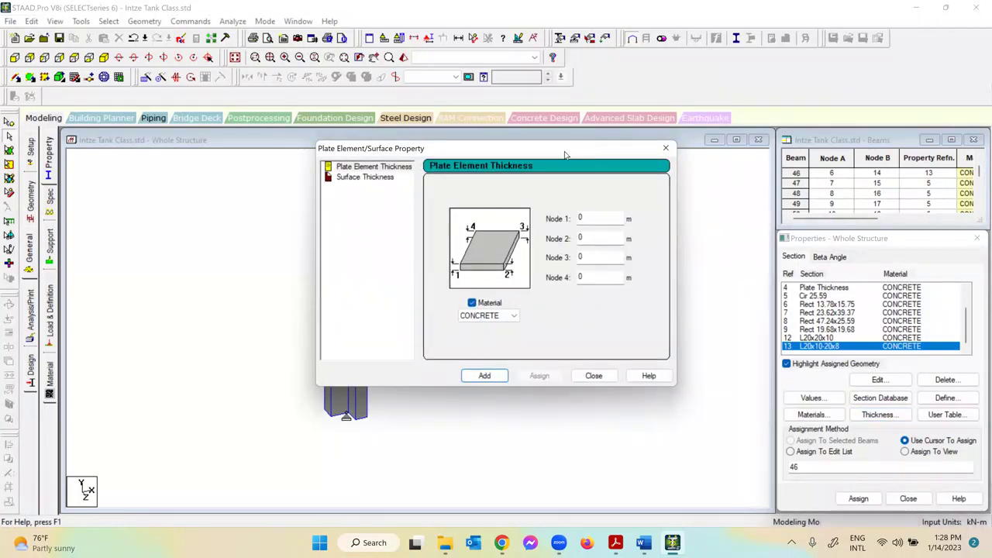
left_click_drag(566, 155, 534, 180)
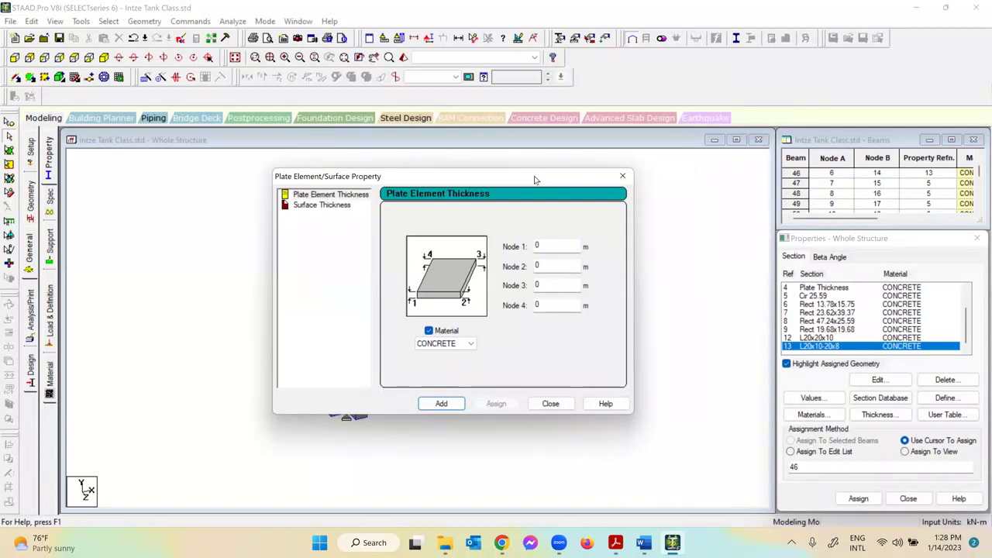
left_click_drag(514, 183, 492, 186)
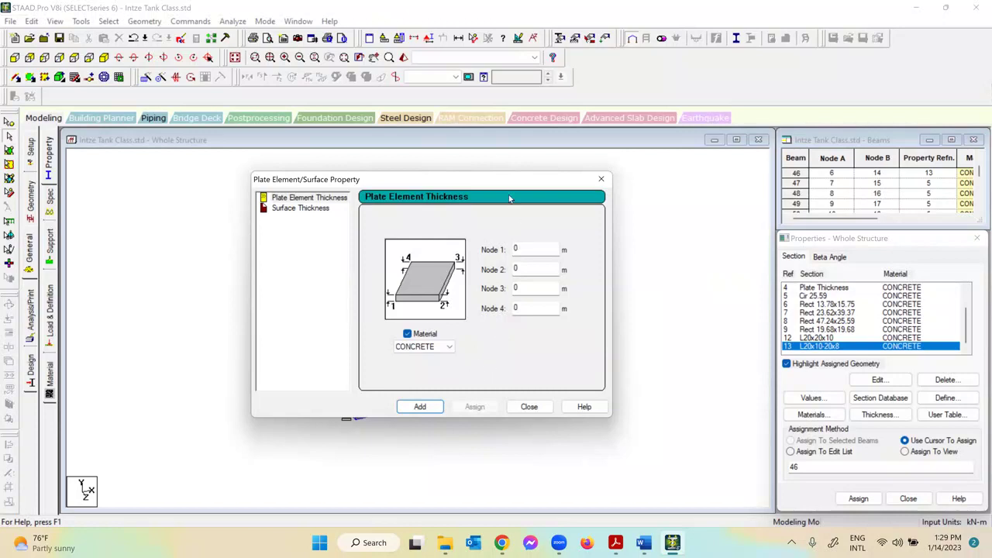
left_click_drag(521, 179, 531, 172)
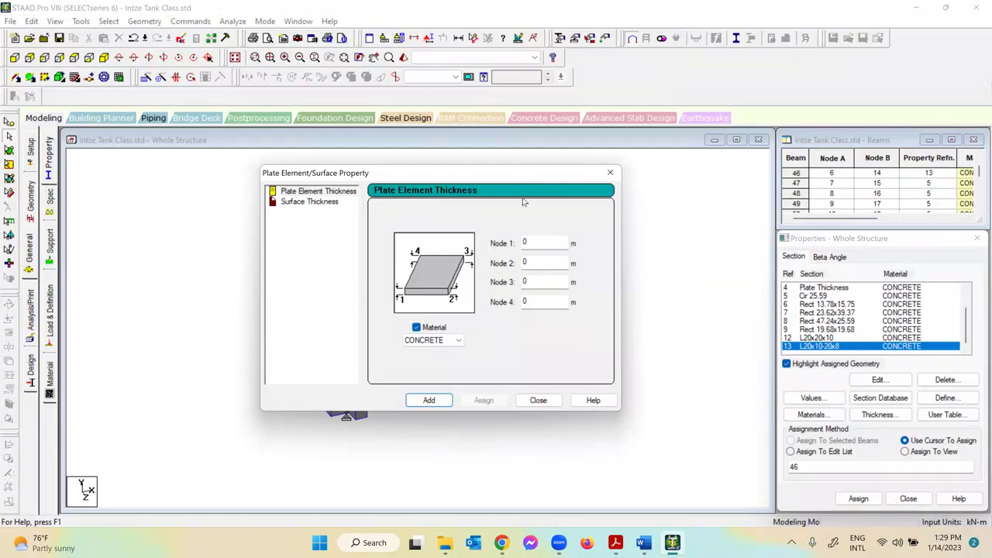
left_click(416, 345)
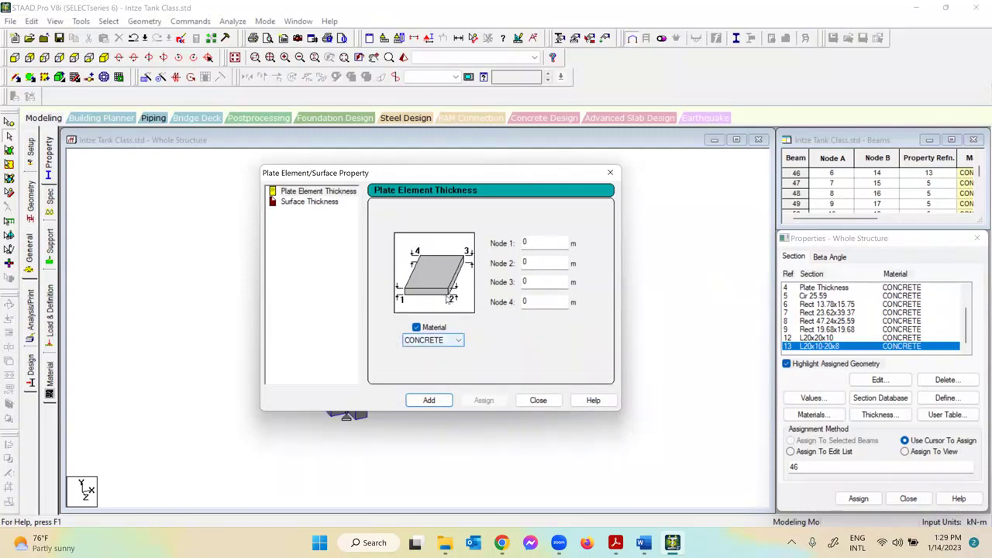
left_click(538, 400)
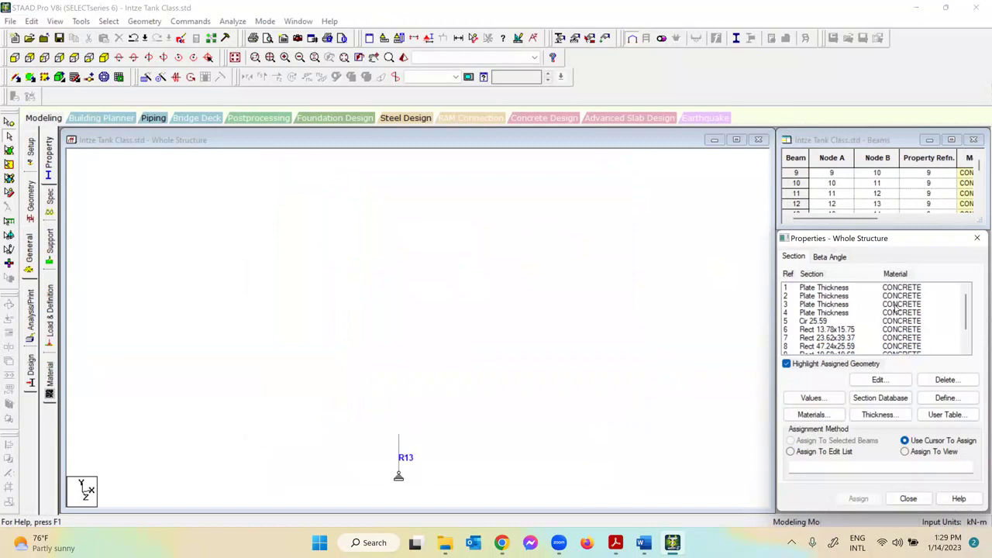
Reopen the thickness dialog, view Surface Thickness, then return to Plate Element Thickness.
left_click(878, 415)
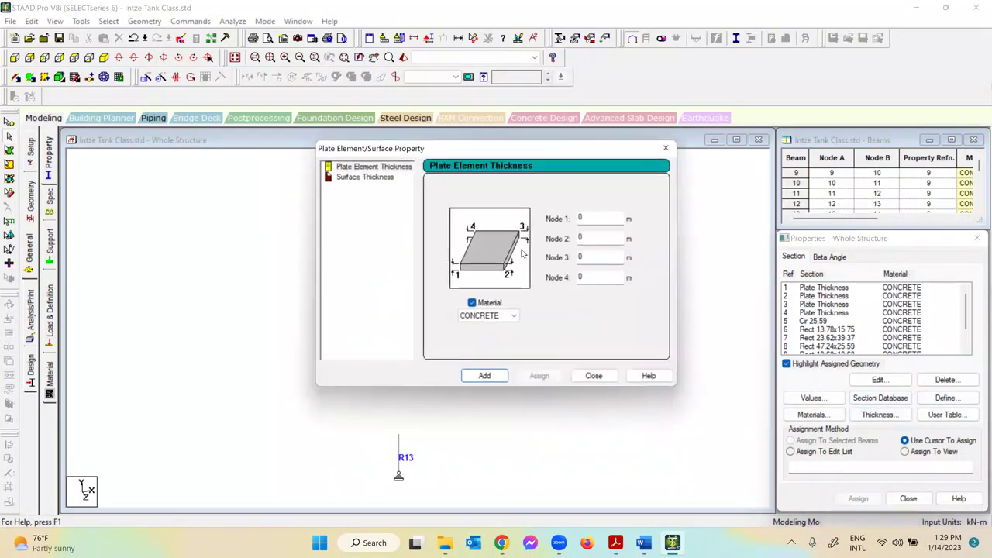
left_click(361, 178)
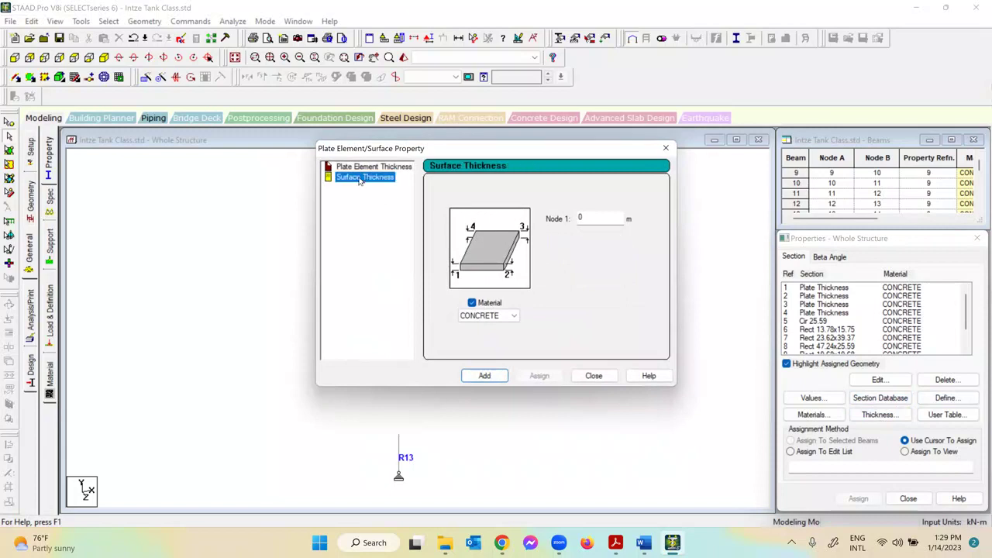
left_click(363, 169)
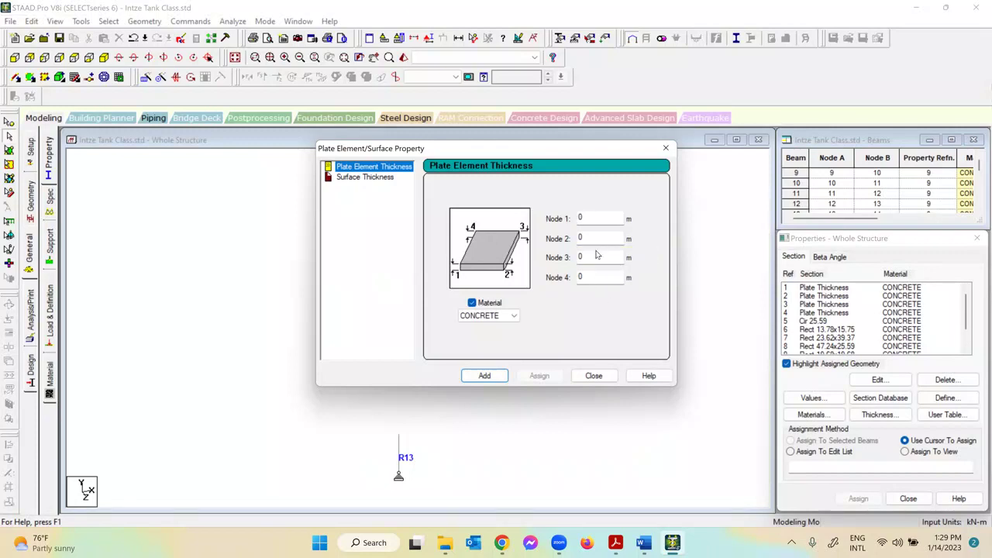
Enter a plate thickness of 0.1 m for Node 1 and Node 2.
left_click(598, 217)
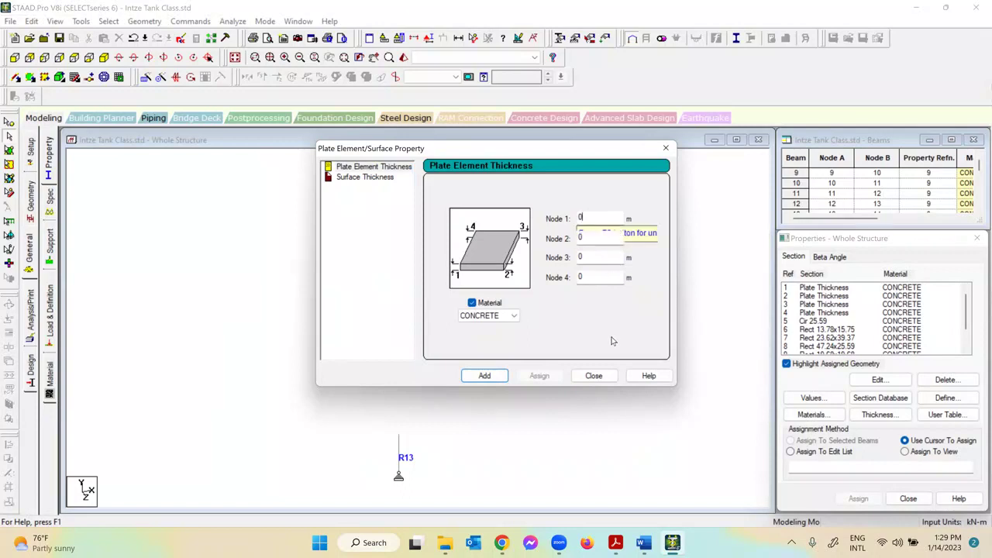
type(".1")
left_click(600, 151)
left_click_drag(597, 153, 587, 153)
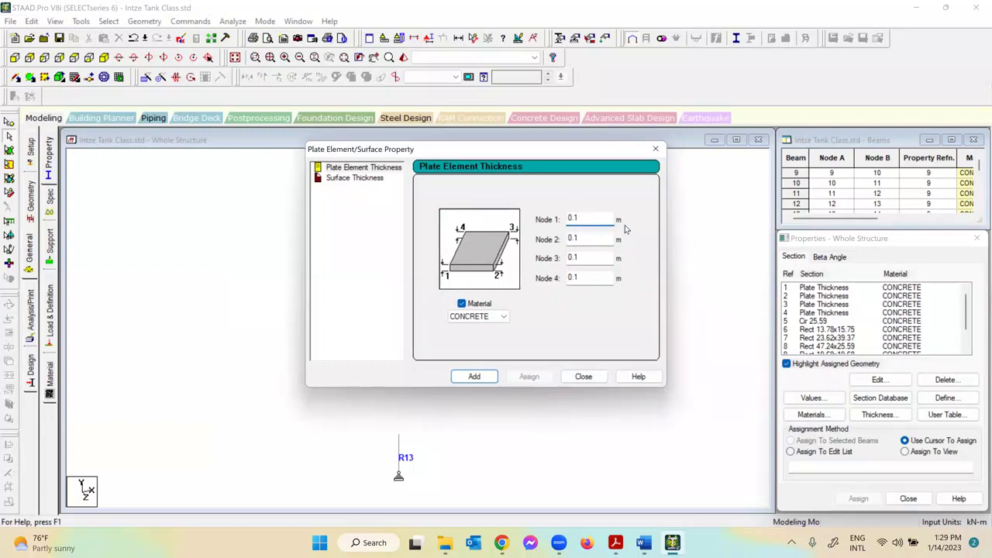
left_click(588, 238)
Enter a plate thickness of 0.075 m for Node 3 and Node 4.
left_click(593, 261)
key("BackSpace")
type("075")
left_click(590, 280)
type("0")
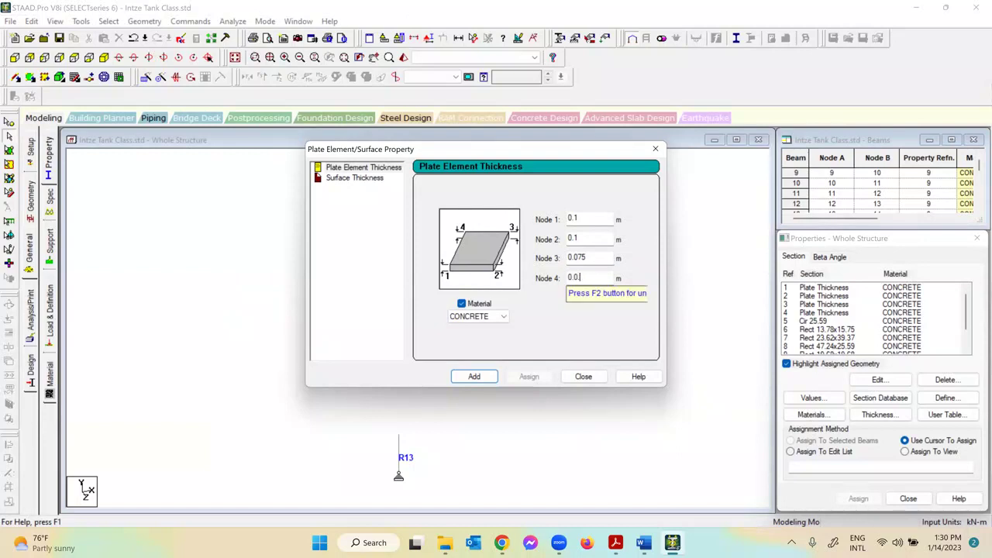
type("75")
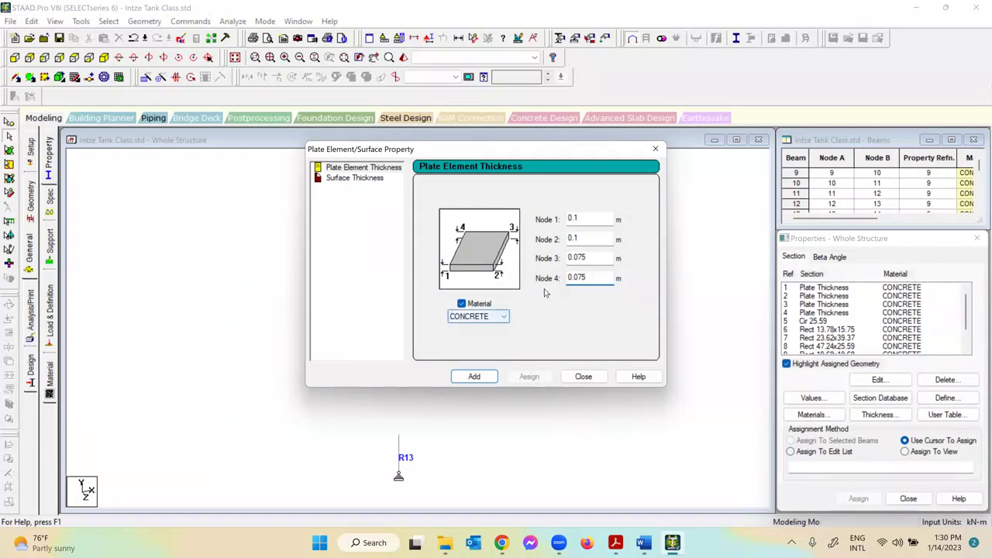
left_click_drag(551, 150, 541, 172)
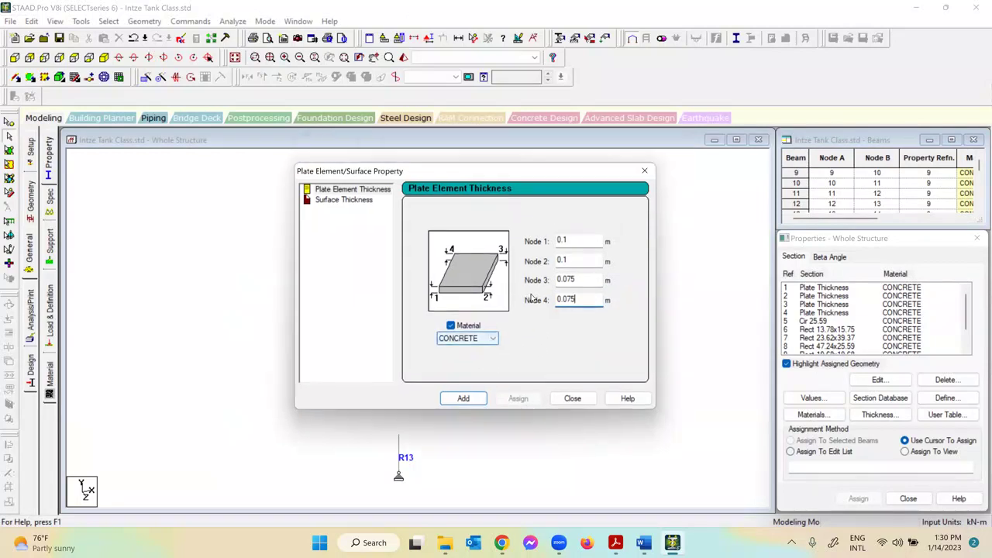